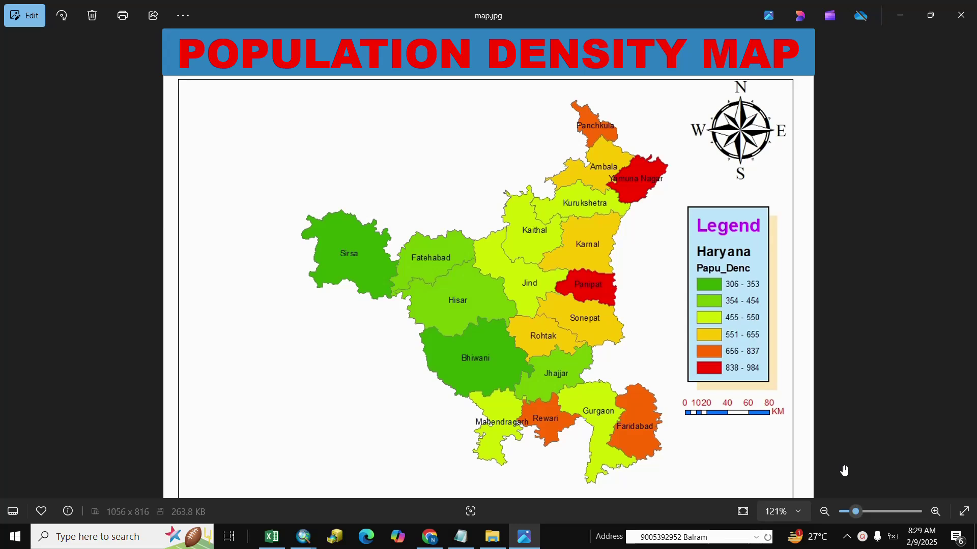
Switch to Excel and review the 19-district population table and its header cells.
key("alt+Tab")
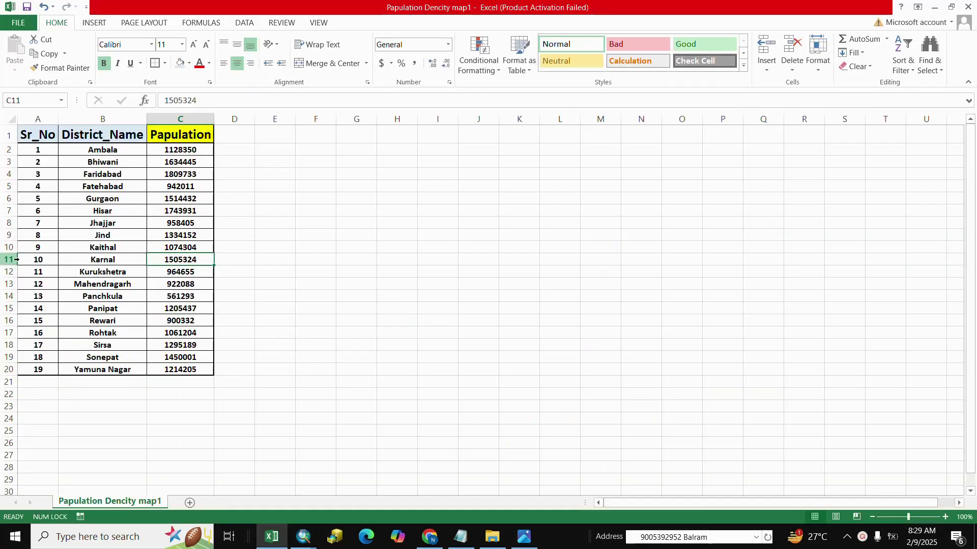
left_click(275, 247)
left_click_drag(36, 134, 196, 369)
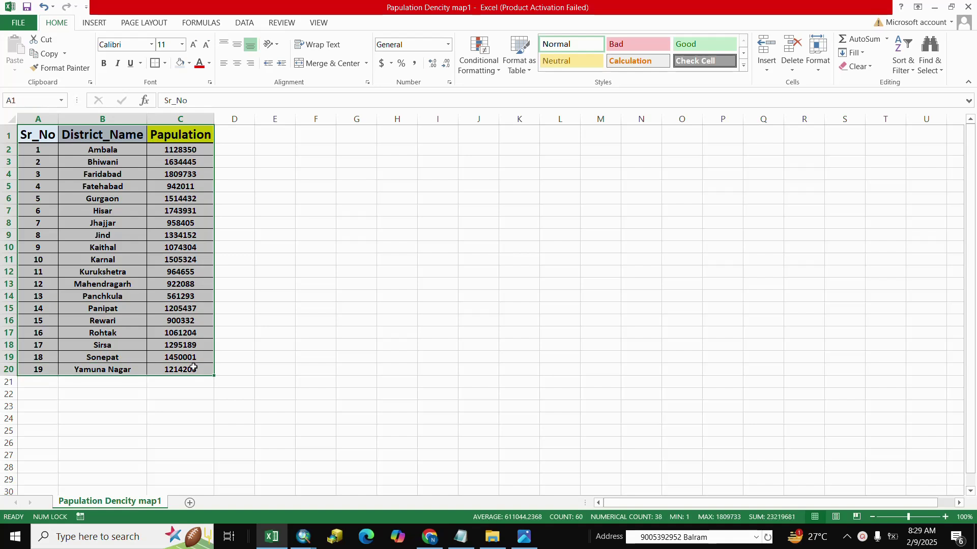
left_click(299, 366)
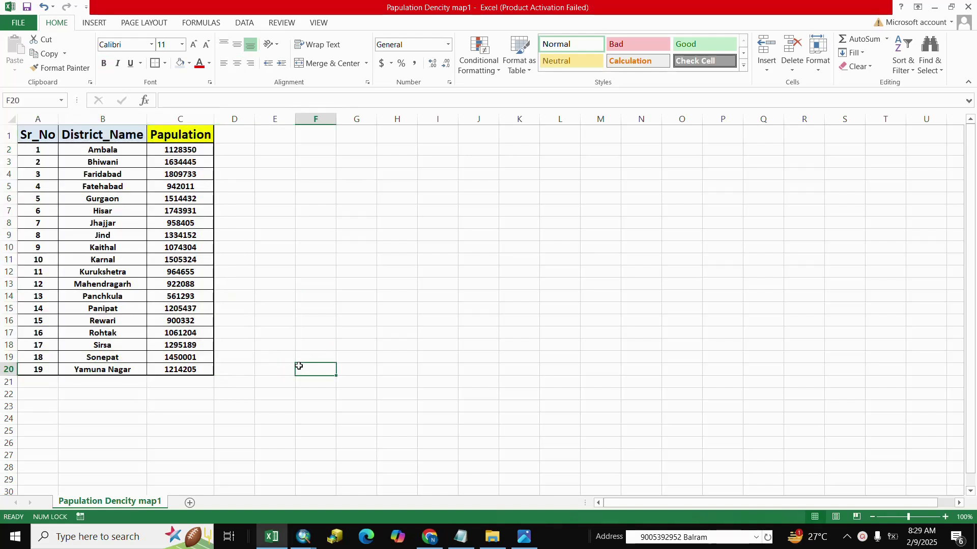
left_click(84, 136)
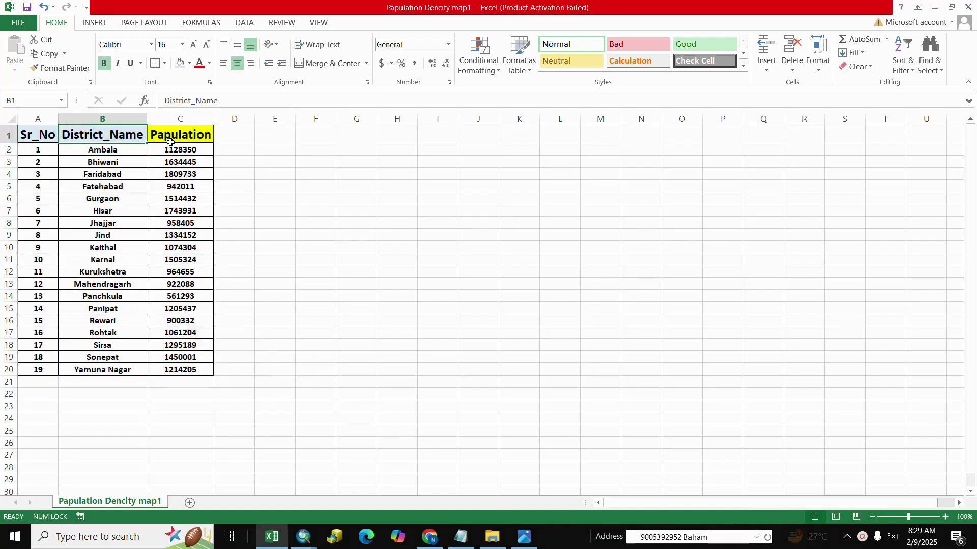
left_click(171, 135)
left_click(328, 222)
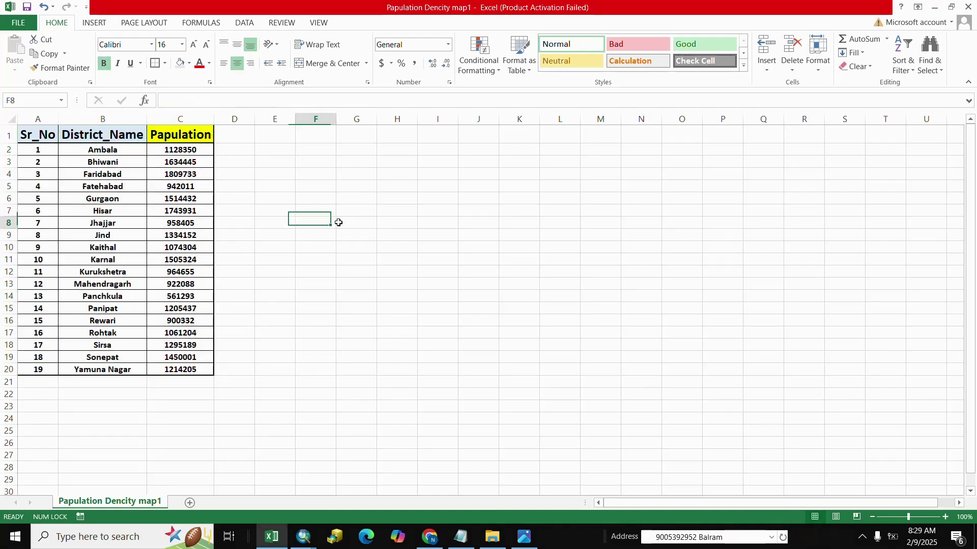
Inspect the District_Name and population columns, then open the workbook's Info page.
left_click(111, 119)
left_click(259, 260)
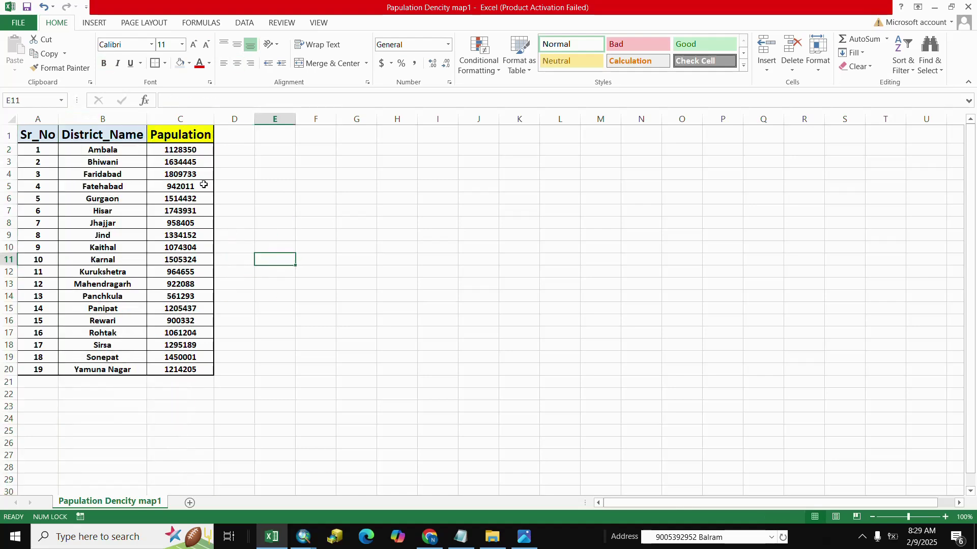
left_click_drag(193, 150, 224, 378)
left_click(274, 357)
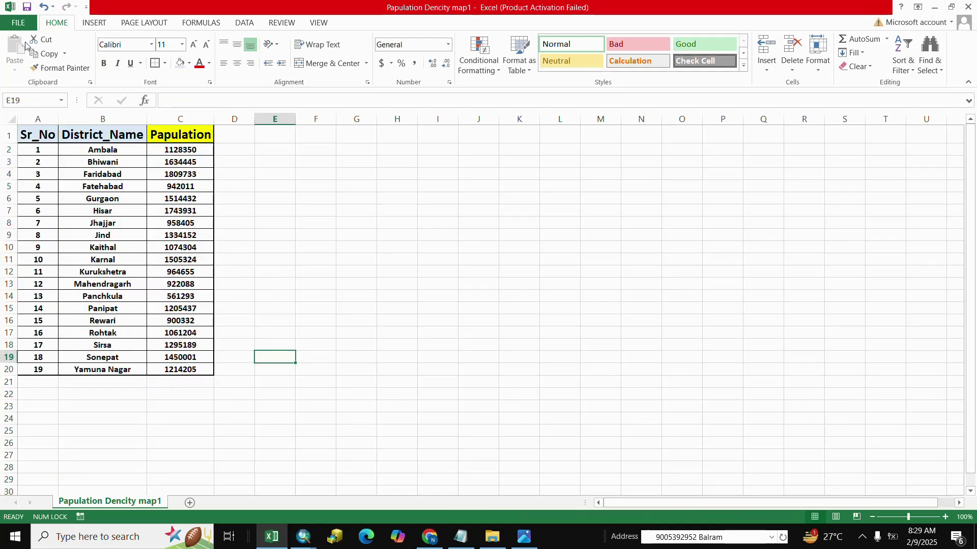
left_click(18, 22)
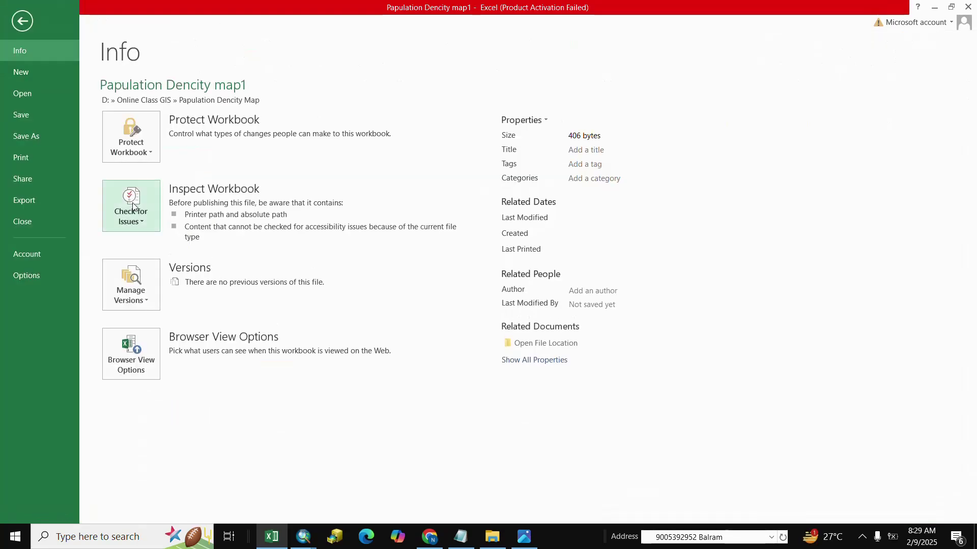
Start a Save As in the current folder with file type CSV (MS-DOS).
left_click(29, 136)
left_click(304, 136)
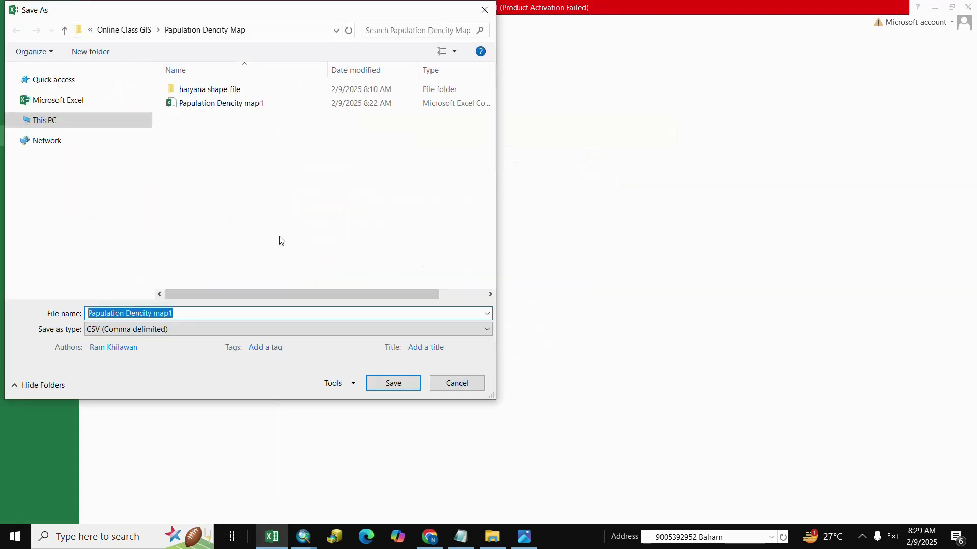
left_click(176, 329)
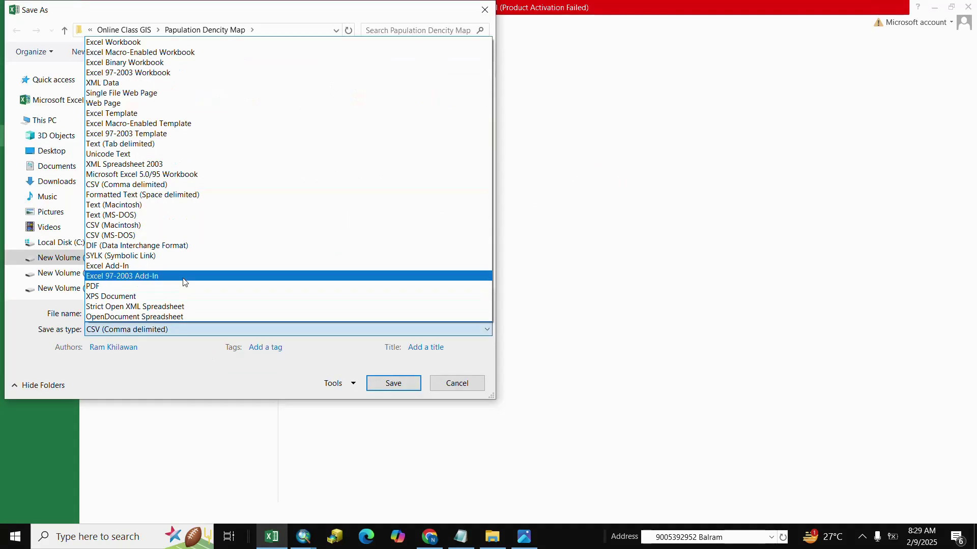
left_click(100, 236)
Rename the file to 'Papulation Dencity', save it and keep the CSV format.
left_click(174, 310)
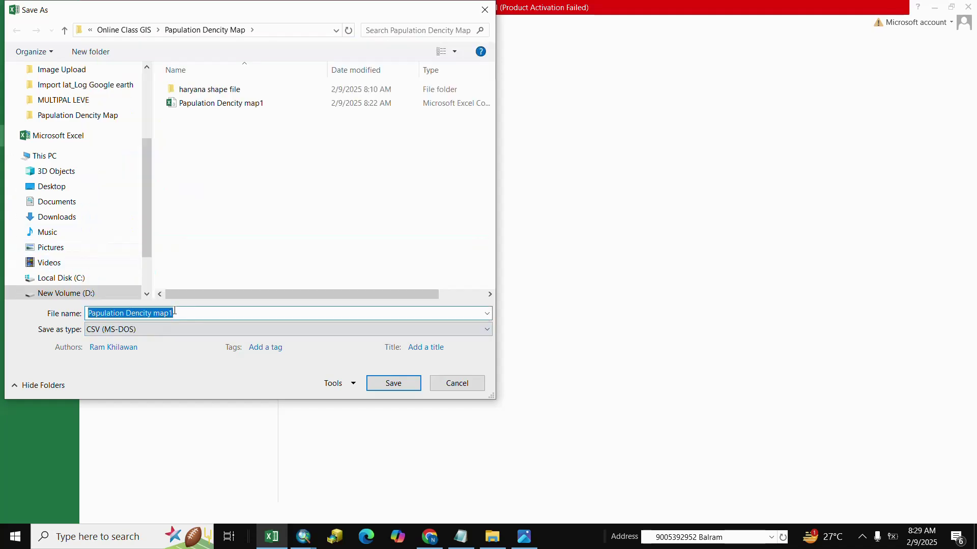
left_click(173, 311)
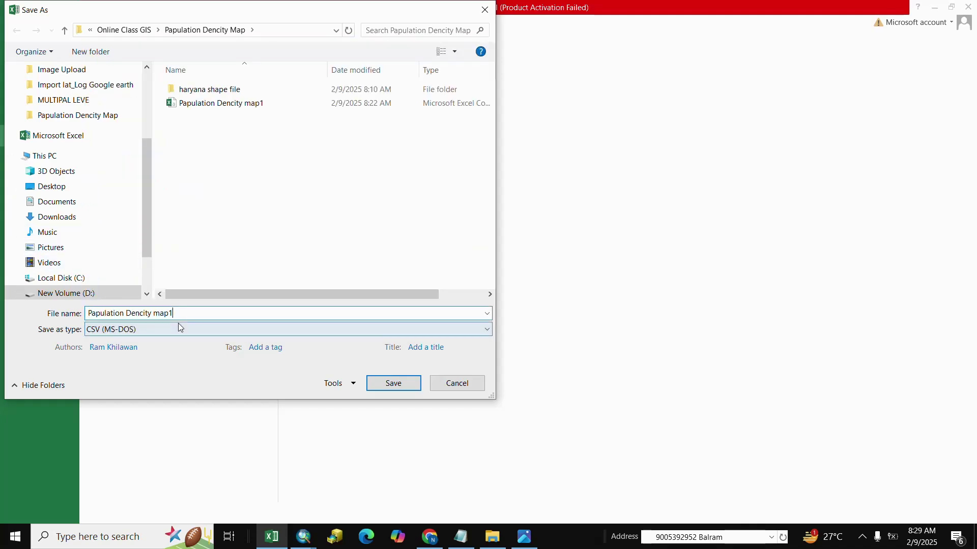
key("BackSpace")
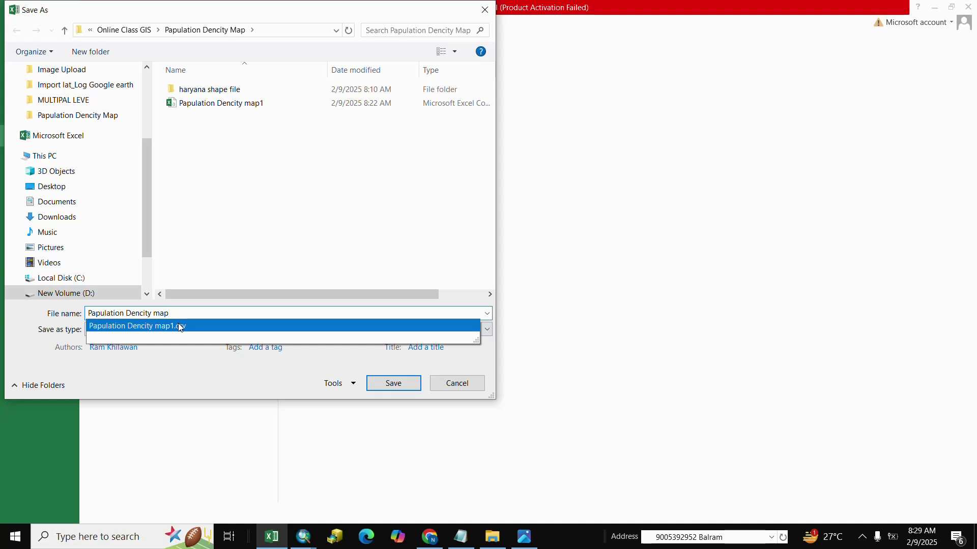
key("BackSpace")
key("BackSpace")
key("BackSpace")
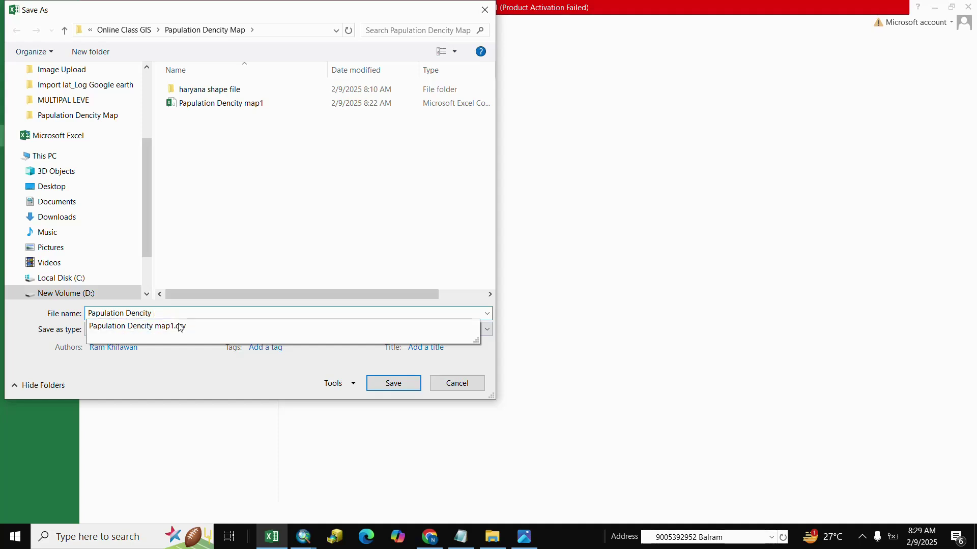
left_click(383, 383)
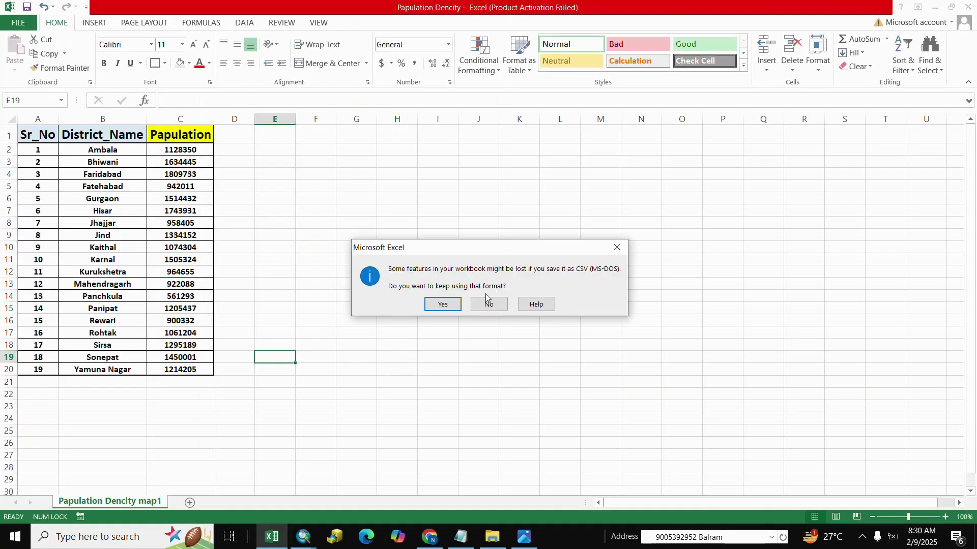
left_click(441, 304)
left_click(432, 295)
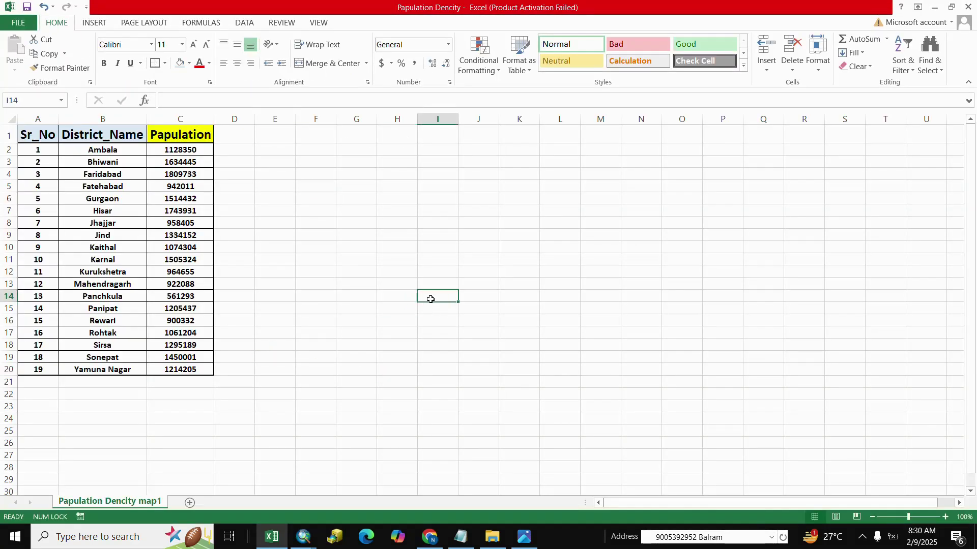
Close Excel without saving and bring the second Untitled - ArcMap window forward.
left_click(967, 4)
left_click(478, 279)
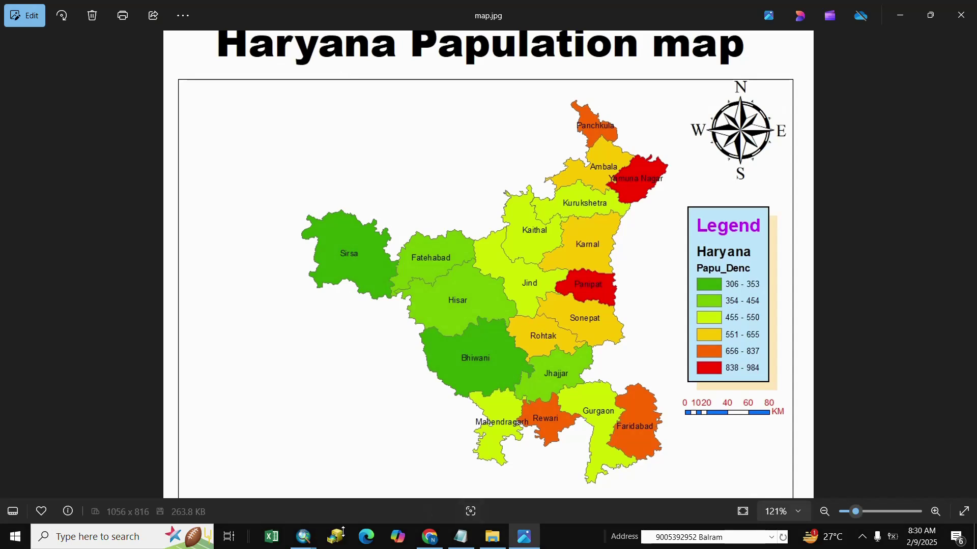
left_click(304, 537)
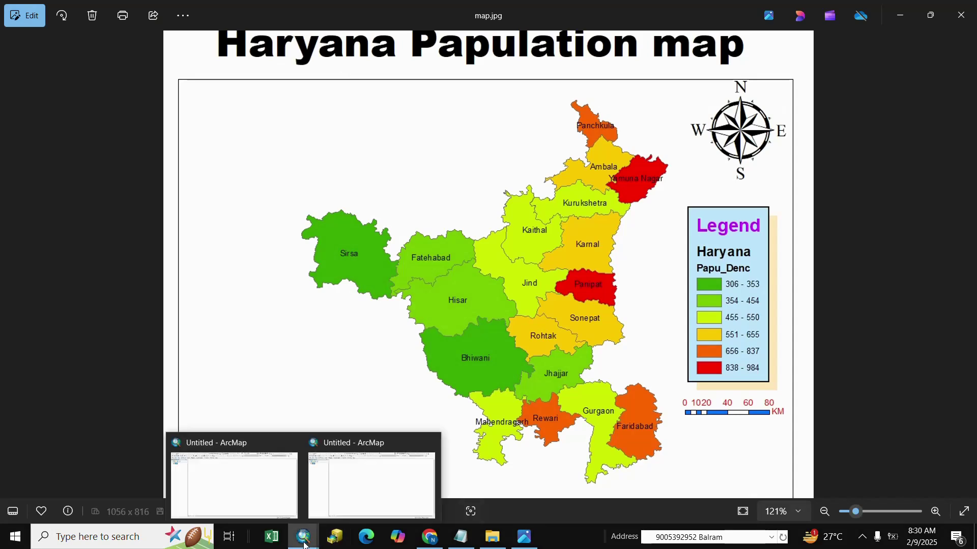
left_click(379, 491)
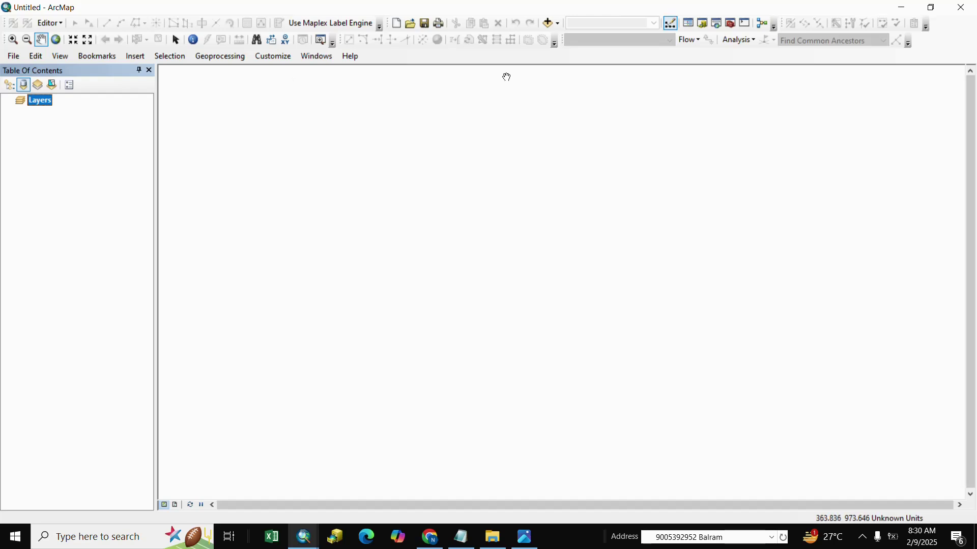
Add the Papulation Dencity.csv table to the map and preview its rows.
left_click(550, 23)
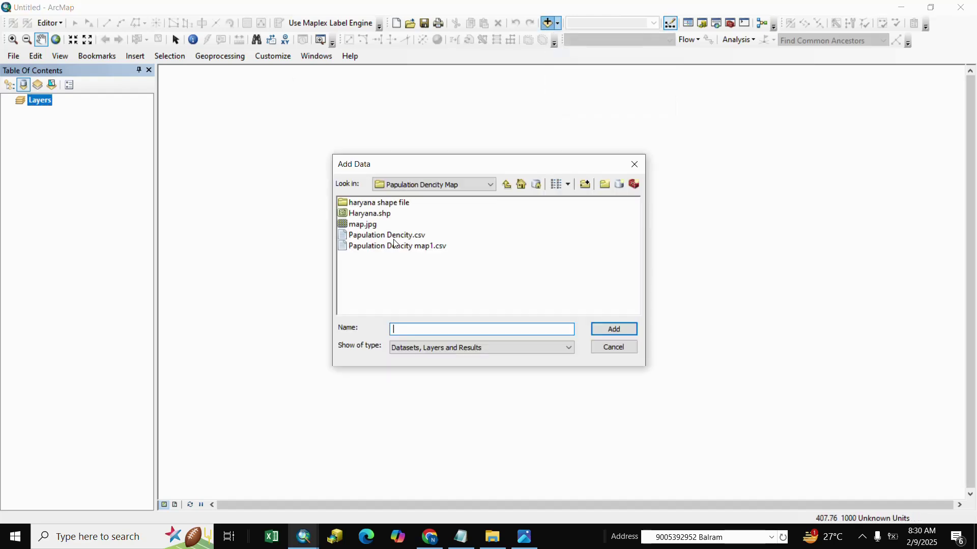
left_click(383, 237)
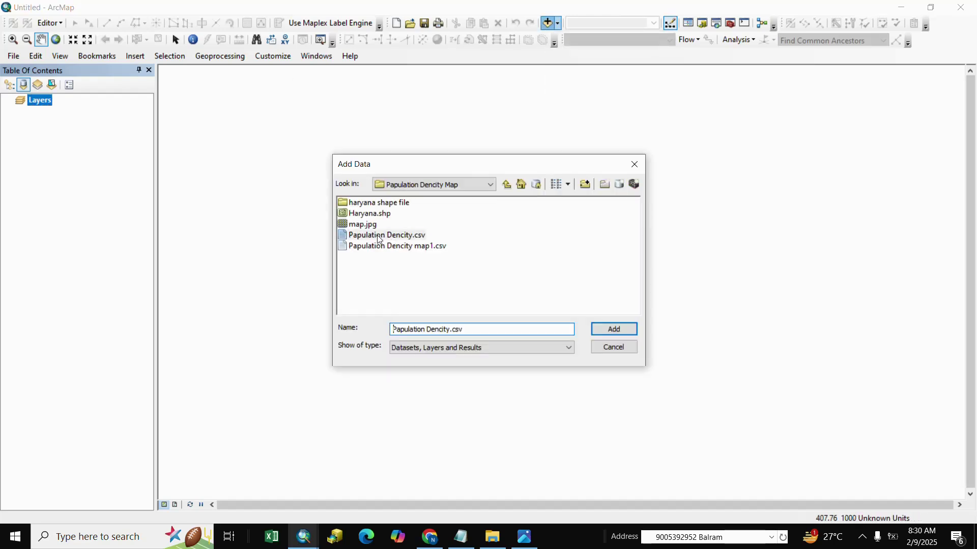
left_click(601, 330)
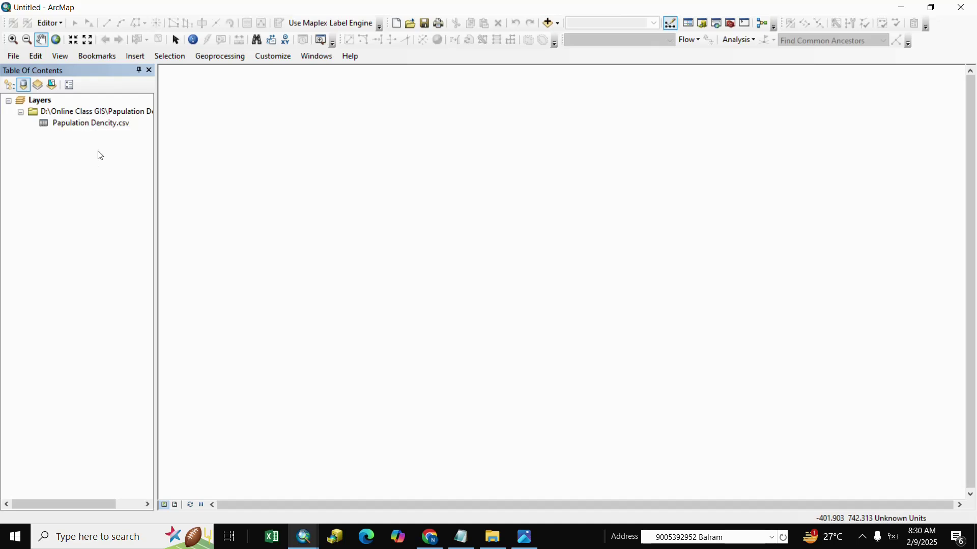
left_click(91, 126)
right_click(90, 124)
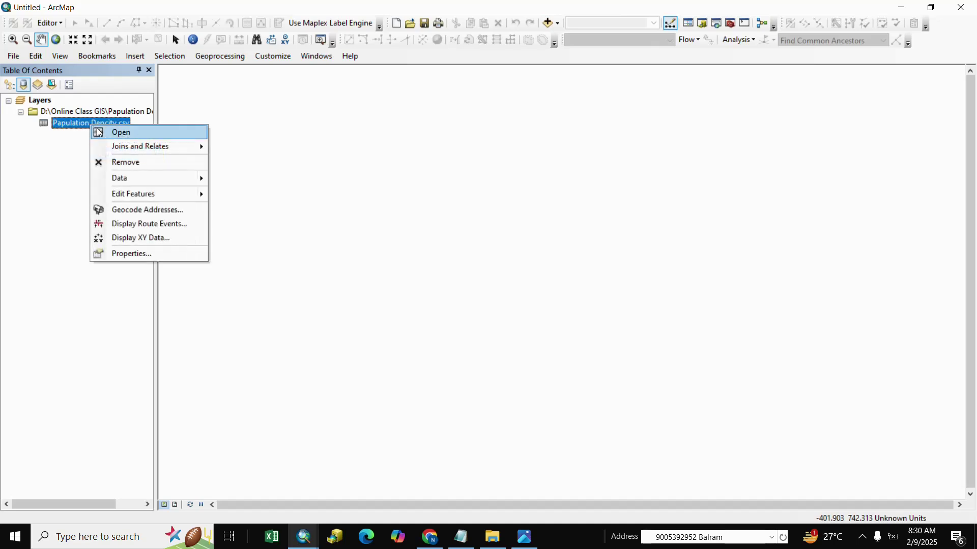
left_click(494, 270)
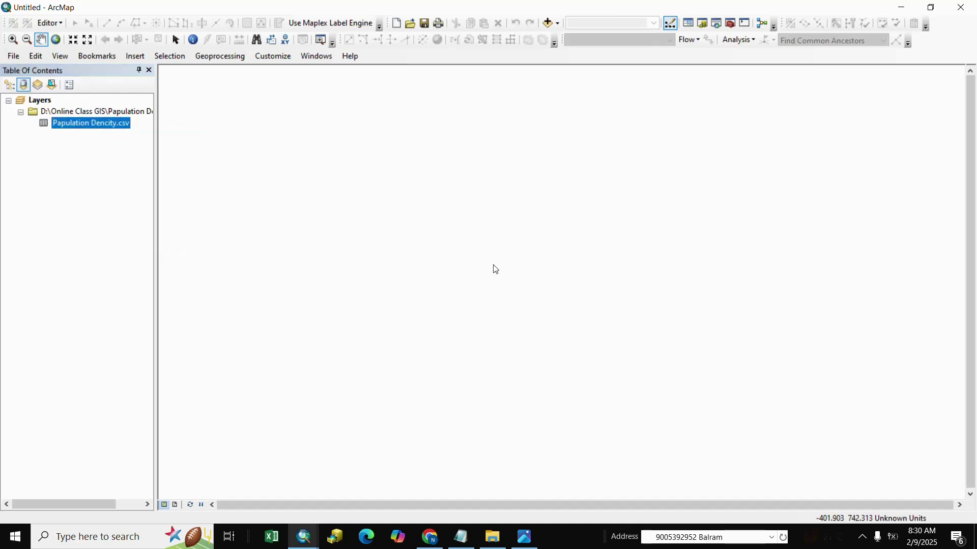
left_click_drag(377, 381, 404, 384)
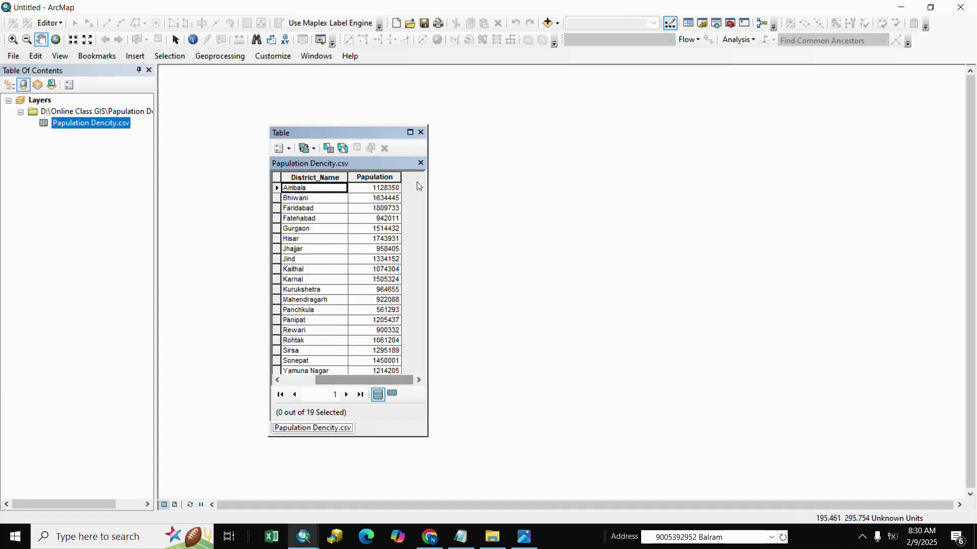
left_click(421, 132)
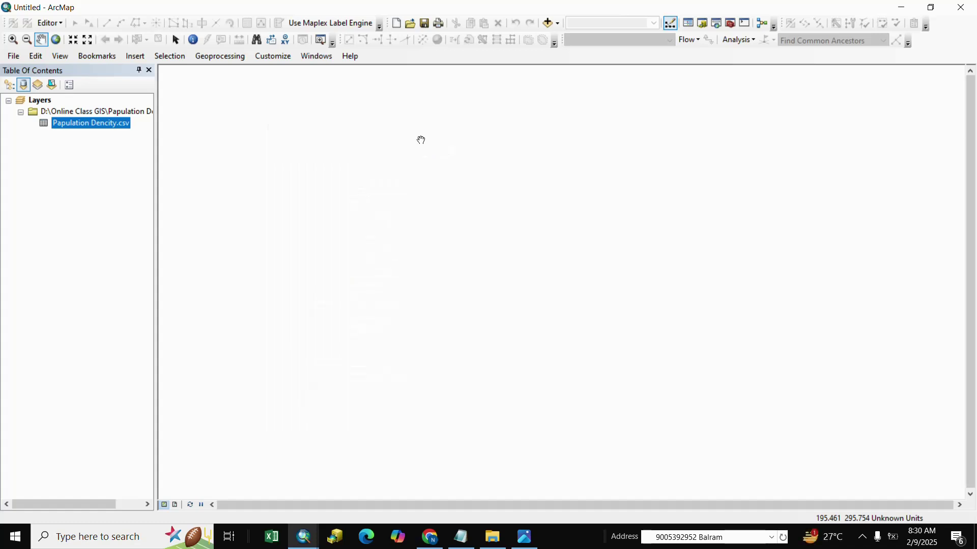
Add the Haryana.shp district boundaries layer to the map.
left_click(549, 24)
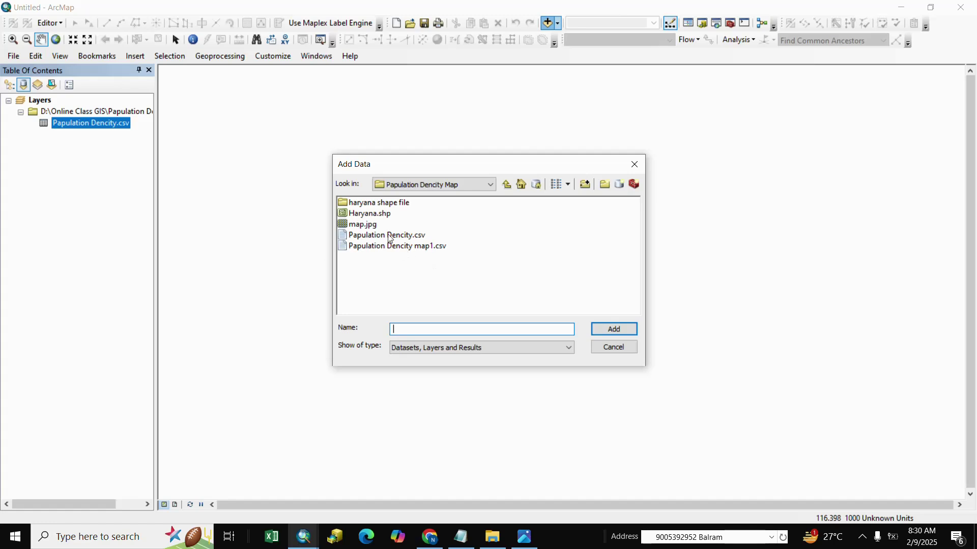
double_click(369, 212)
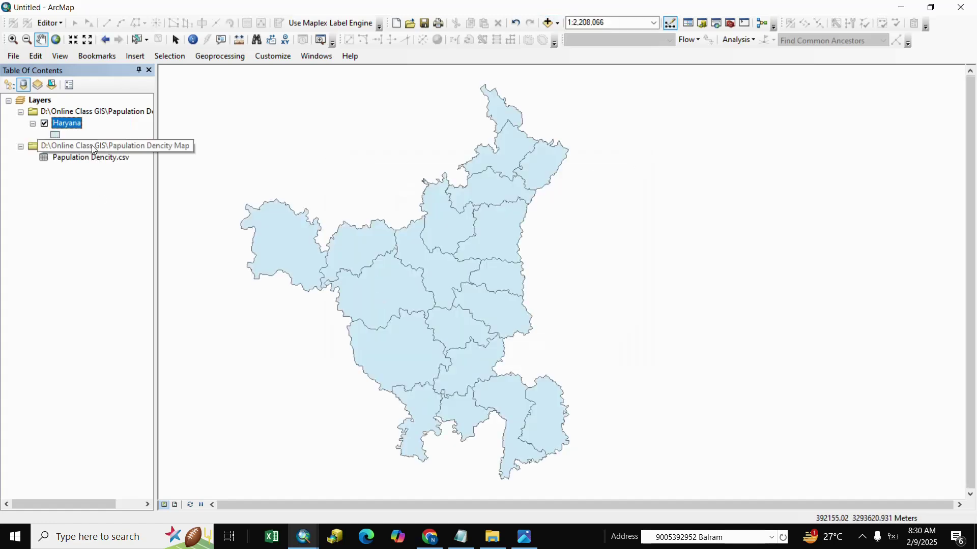
left_click(102, 233)
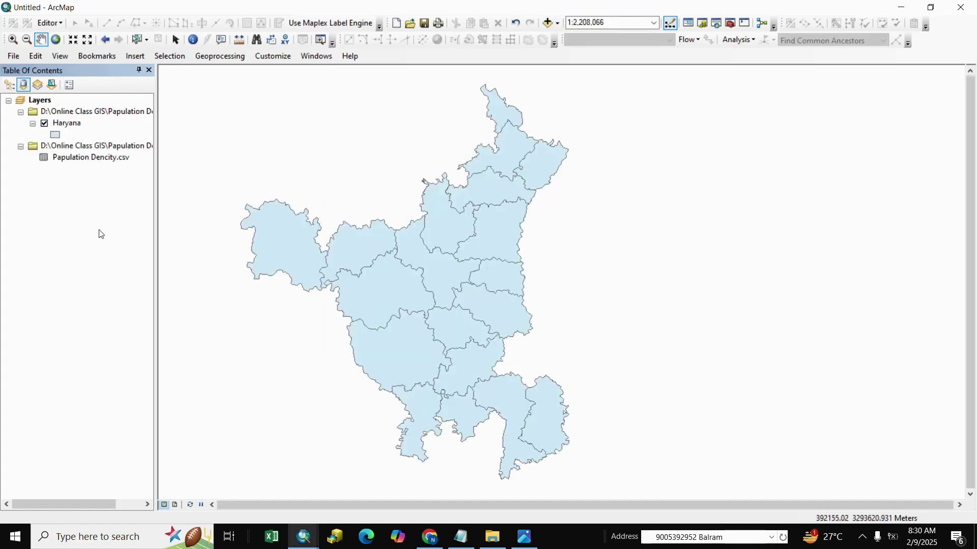
left_click(72, 130)
right_click(72, 129)
Open Haryana's attribute table and add a Double field named Area.
left_click(101, 164)
left_click(288, 149)
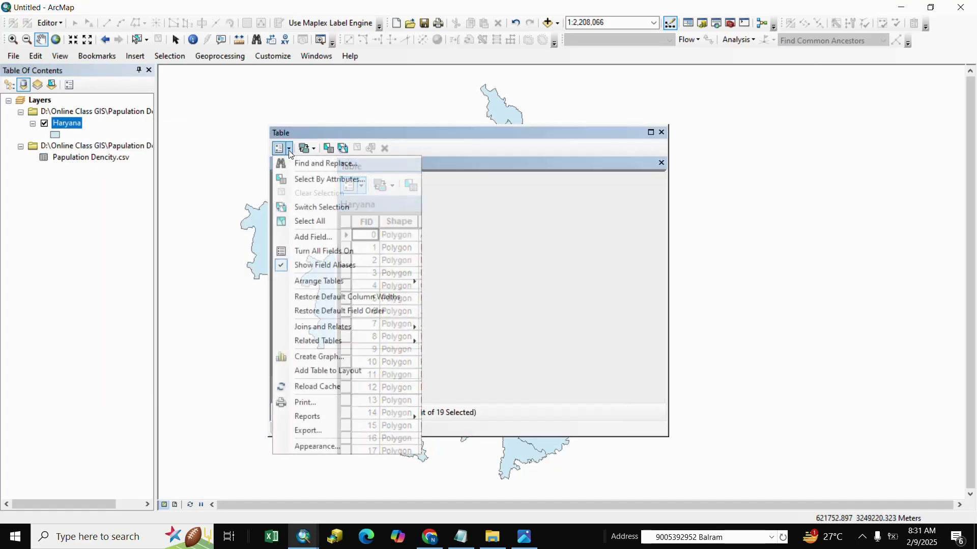
left_click(316, 237)
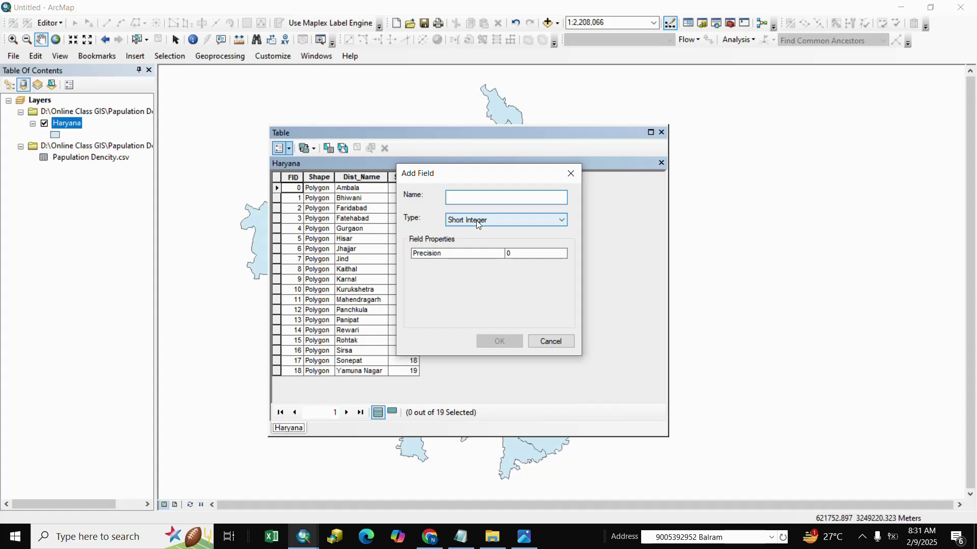
type("Area")
left_click(497, 221)
left_click(508, 255)
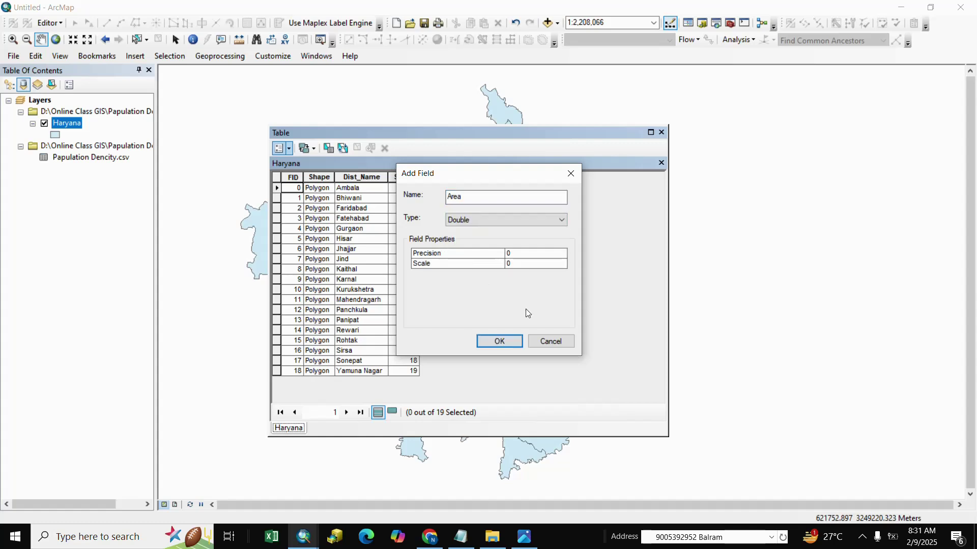
left_click(499, 342)
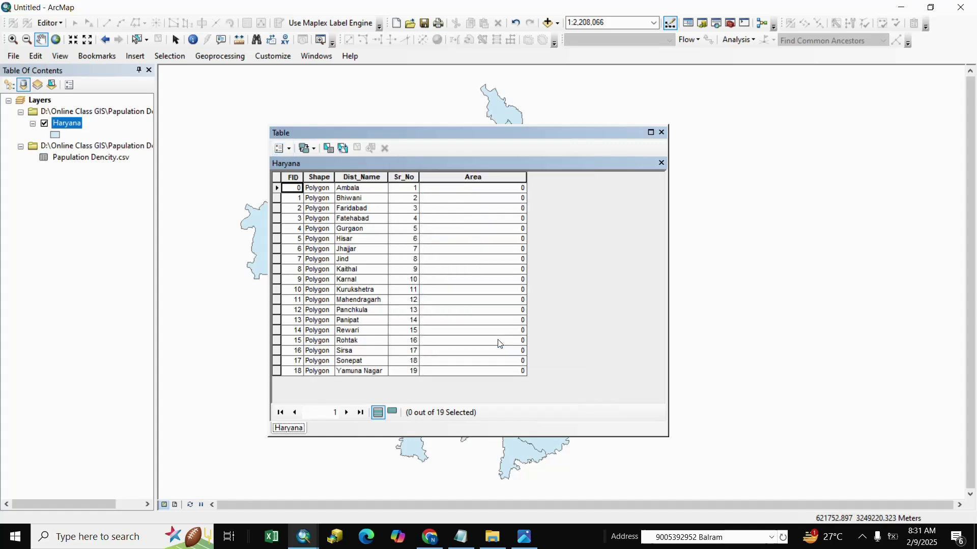
Add a second Double field named Papulation.
left_click(288, 149)
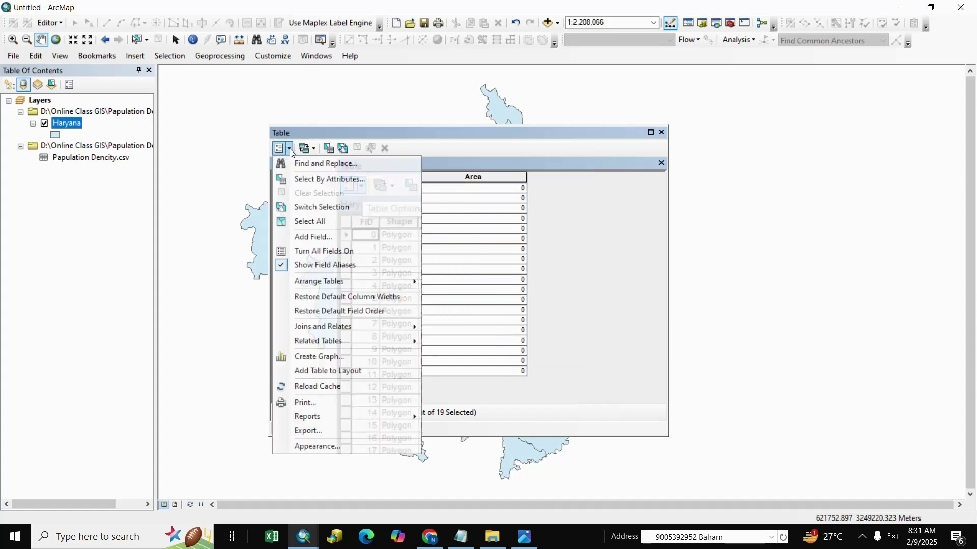
left_click(314, 237)
type("Papulation")
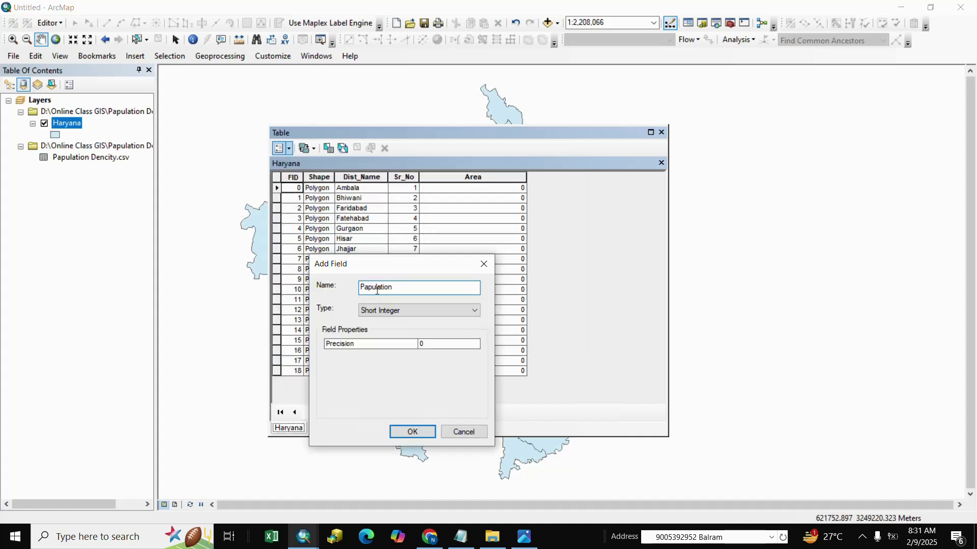
left_click(454, 313)
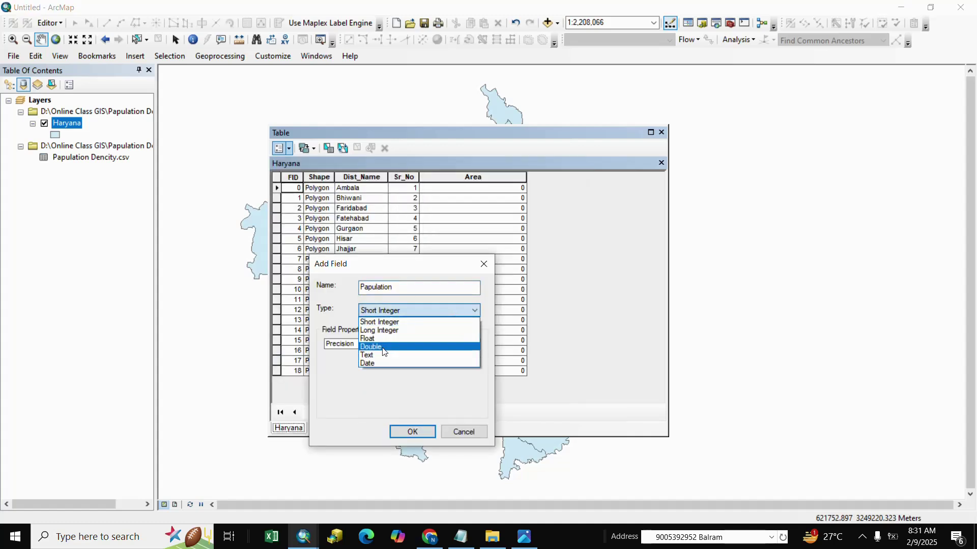
left_click(383, 347)
left_click(412, 432)
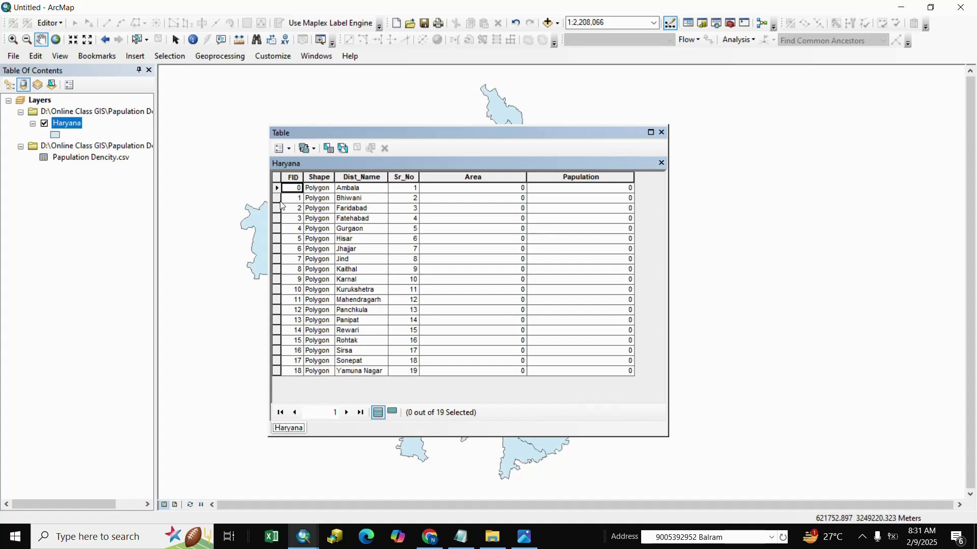
Add a third Double field named PapuDecn.
left_click(288, 150)
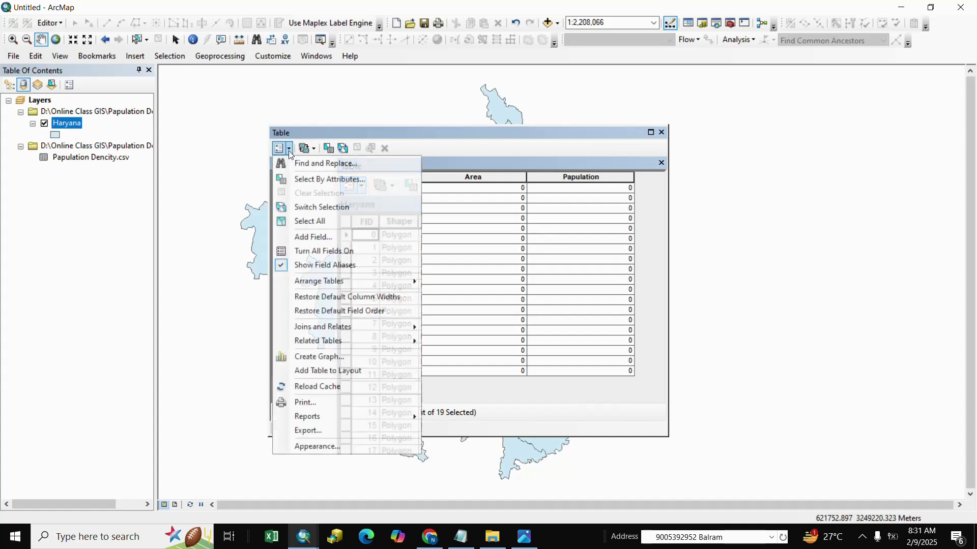
left_click(310, 236)
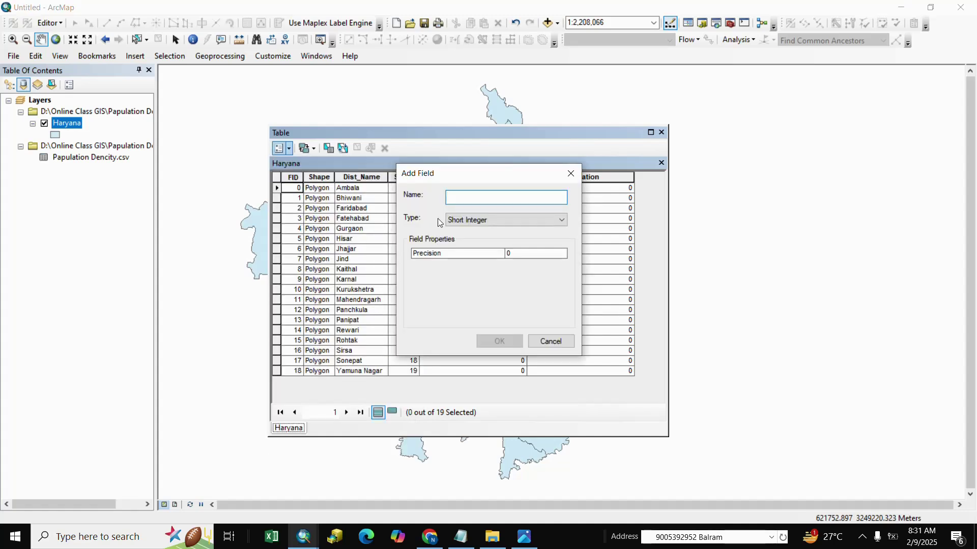
type("PapuDecn")
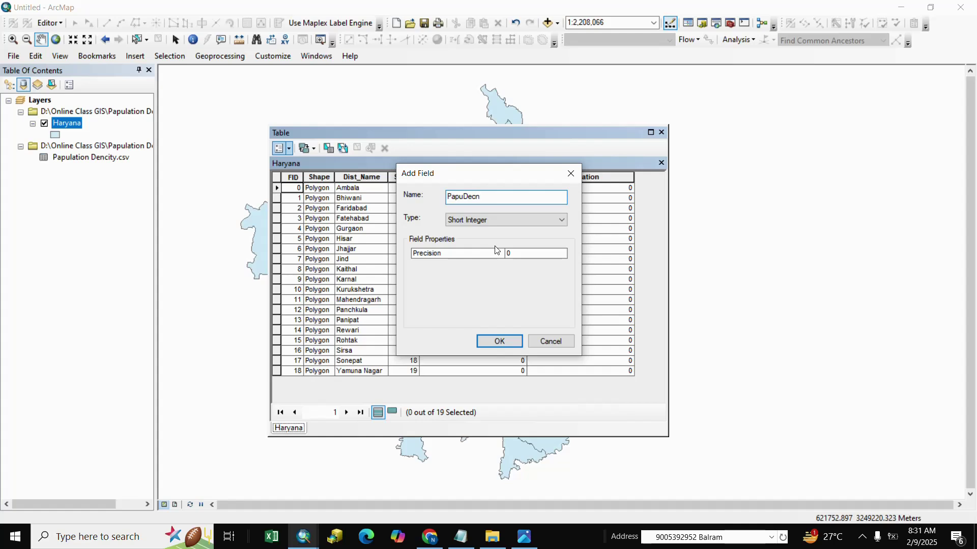
left_click(562, 220)
left_click(486, 274)
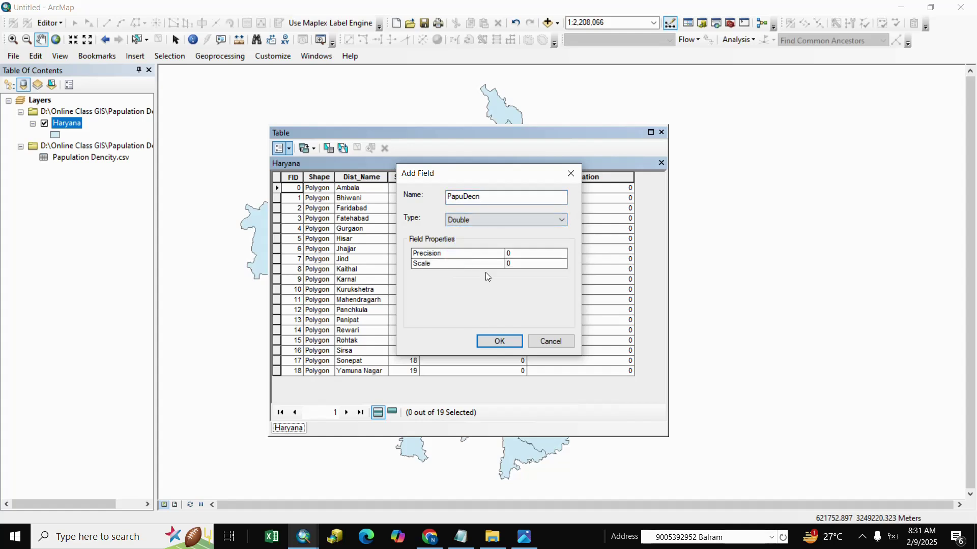
left_click(500, 342)
left_click(617, 398)
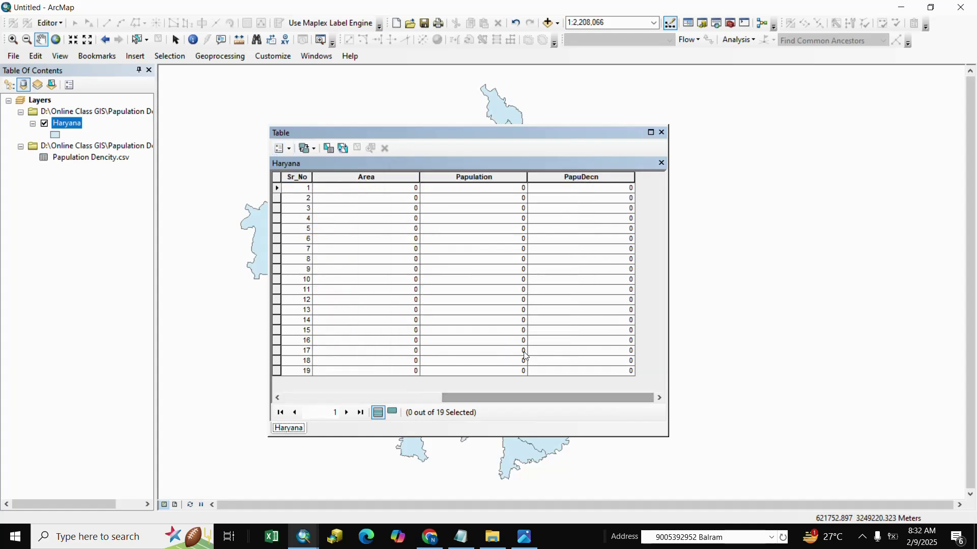
left_click_drag(529, 397, 369, 397)
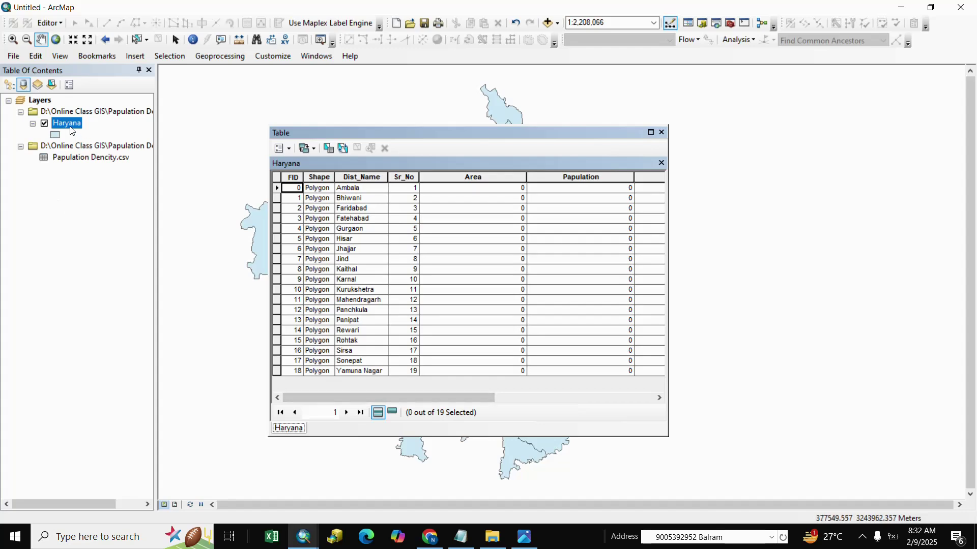
left_click(403, 174)
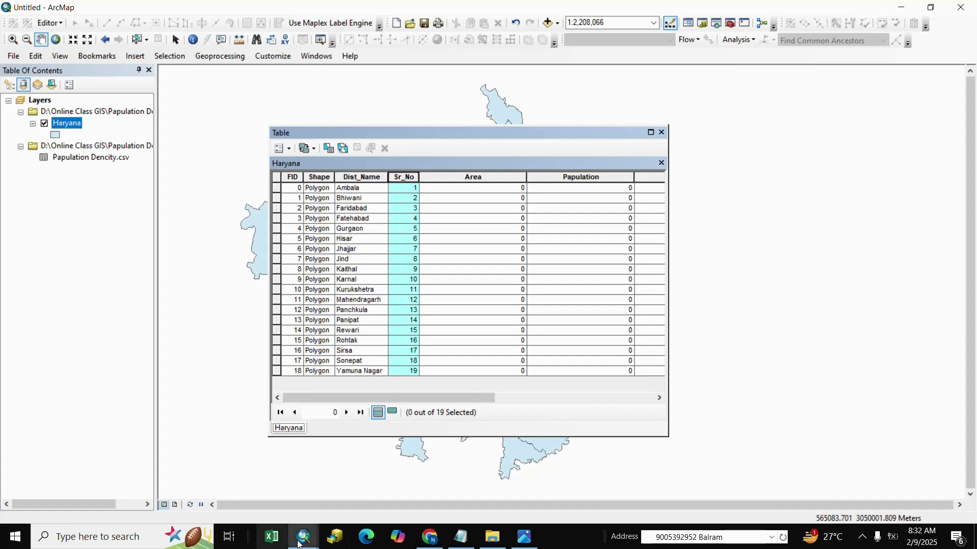
left_click(99, 158)
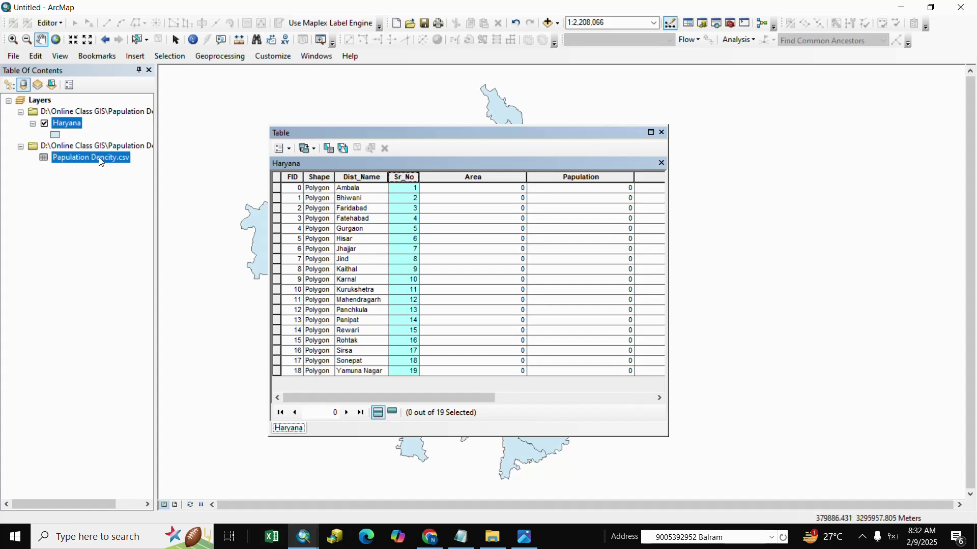
right_click(100, 159)
left_click(127, 166)
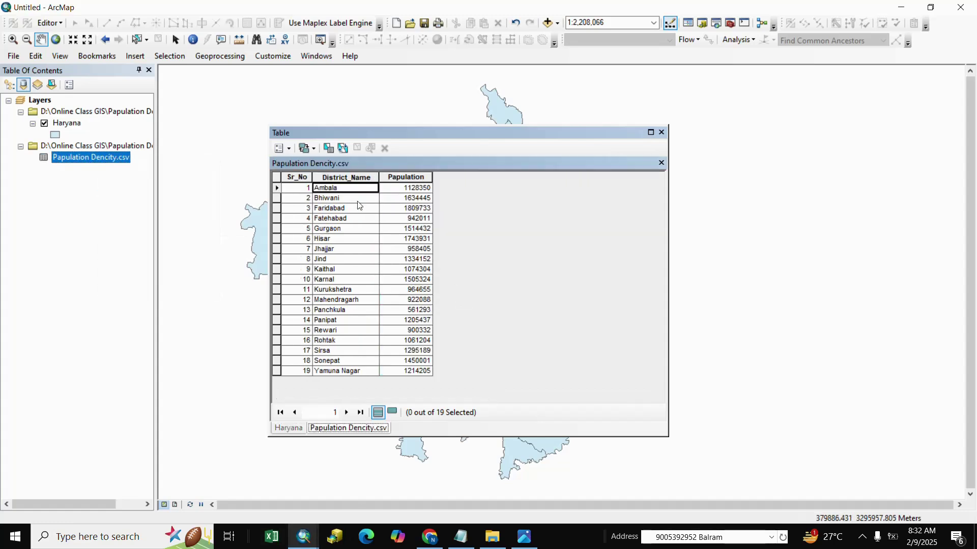
left_click(303, 177)
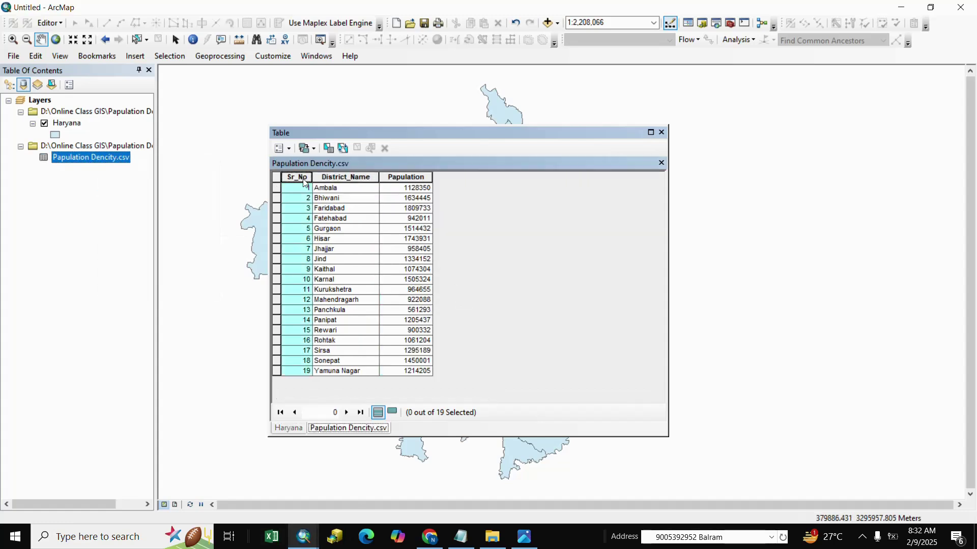
left_click(661, 164)
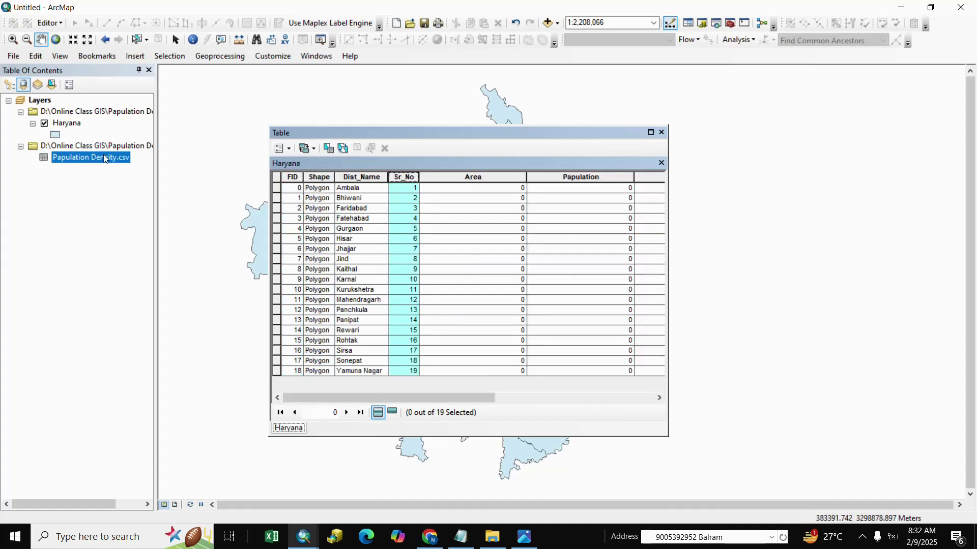
Join Papulation Dencity.csv to Haryana using Sr_No on both sides, keeping only matching records.
right_click(80, 126)
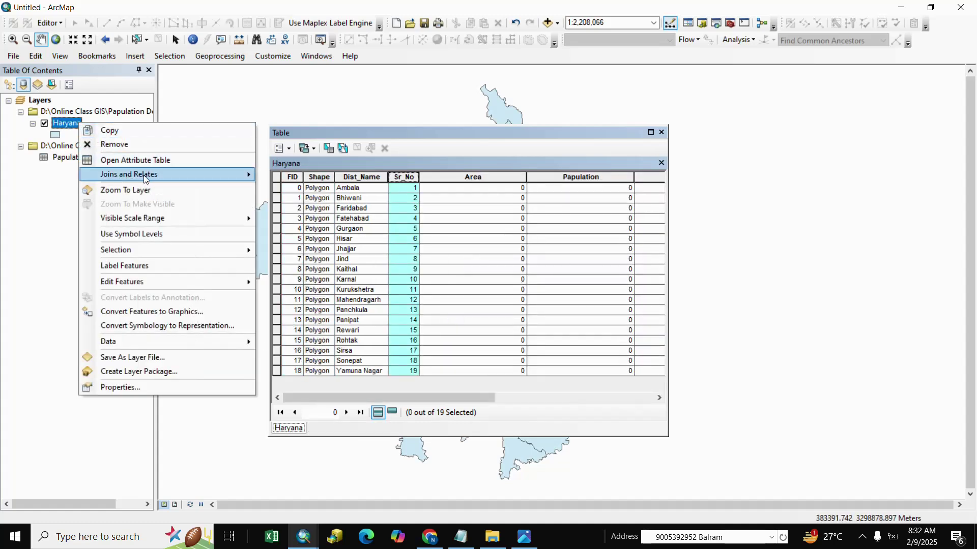
mouse_move(229, 175)
left_click(300, 178)
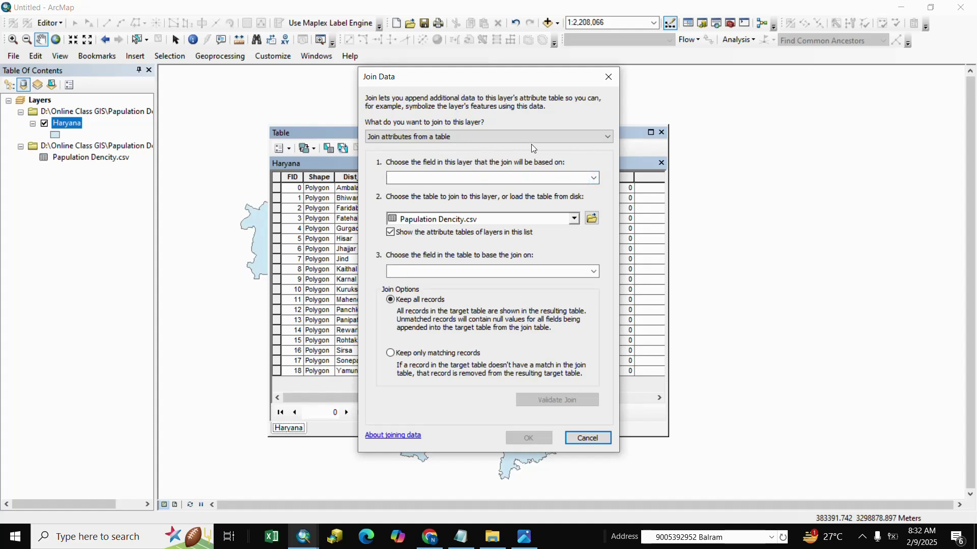
left_click(447, 177)
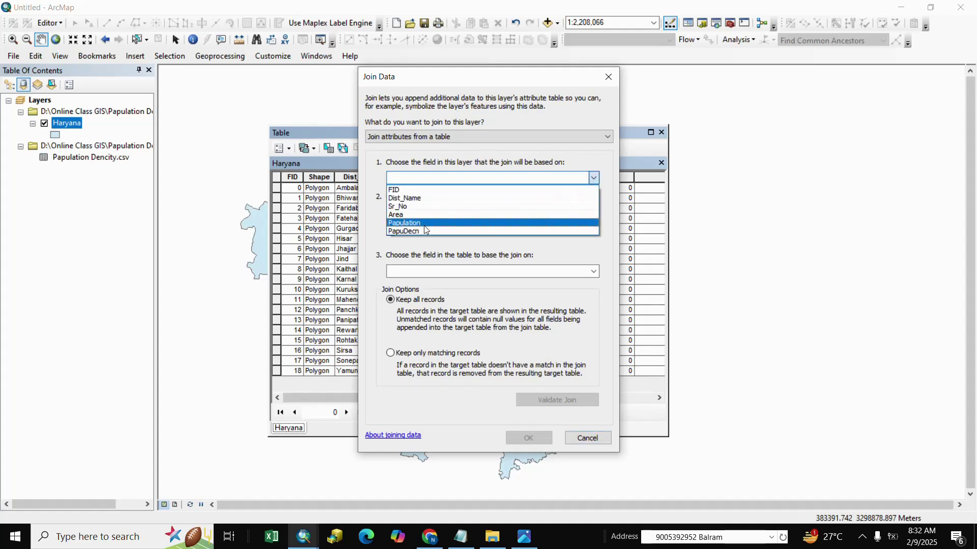
left_click(394, 207)
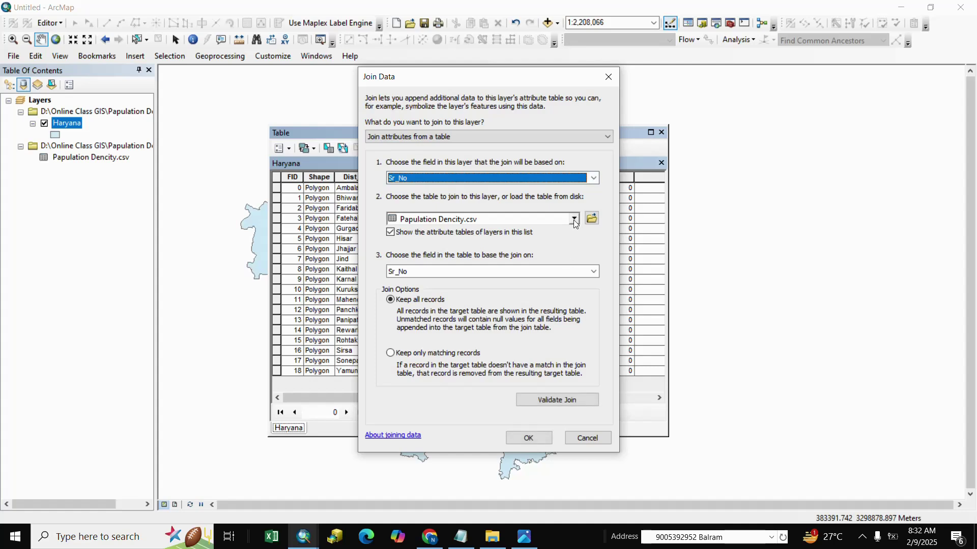
left_click(594, 273)
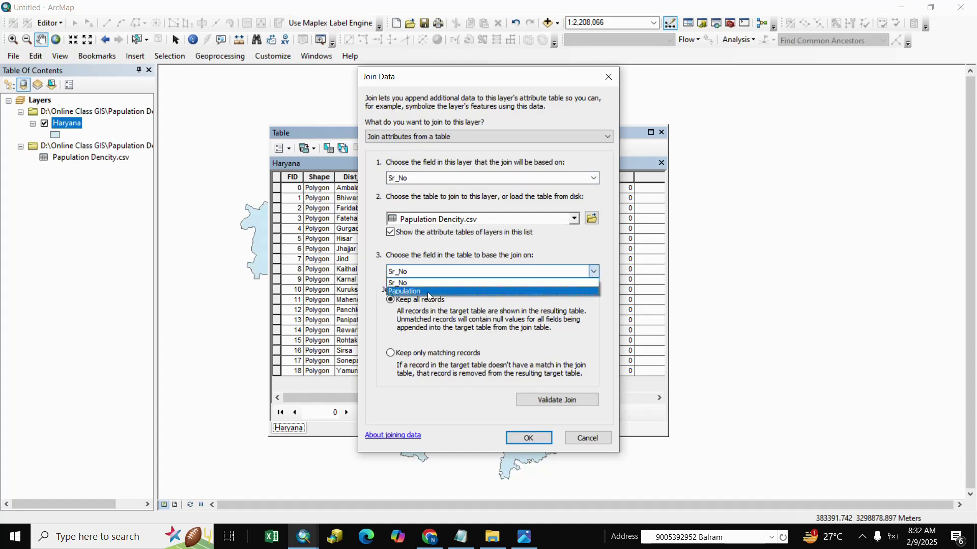
left_click(407, 283)
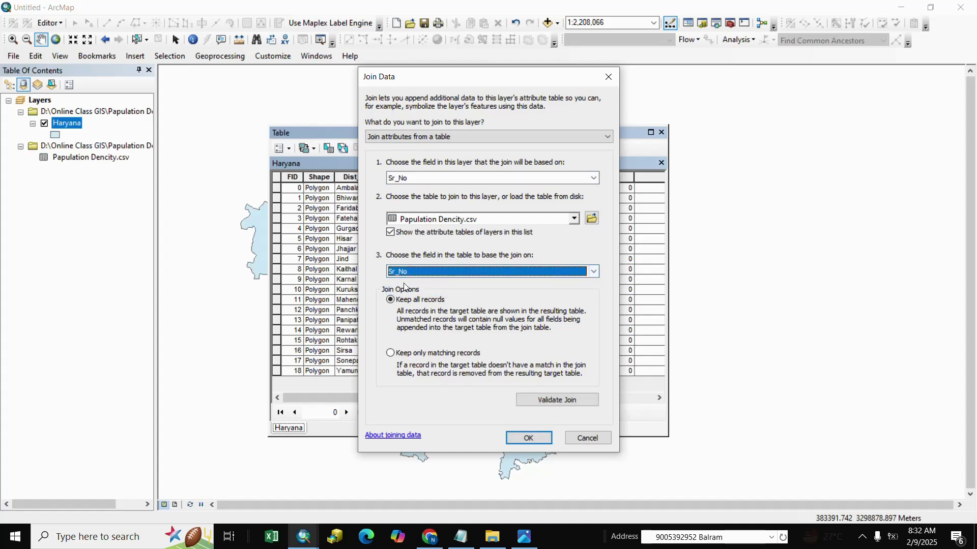
left_click(391, 354)
left_click(528, 438)
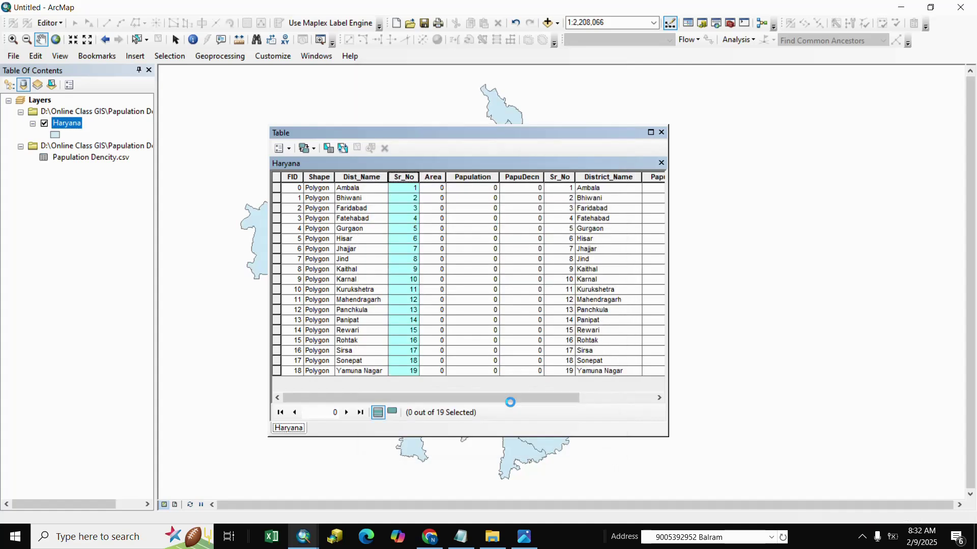
Review the joined columns and start an edit session on the Haryana data.
left_click_drag(484, 398, 606, 402)
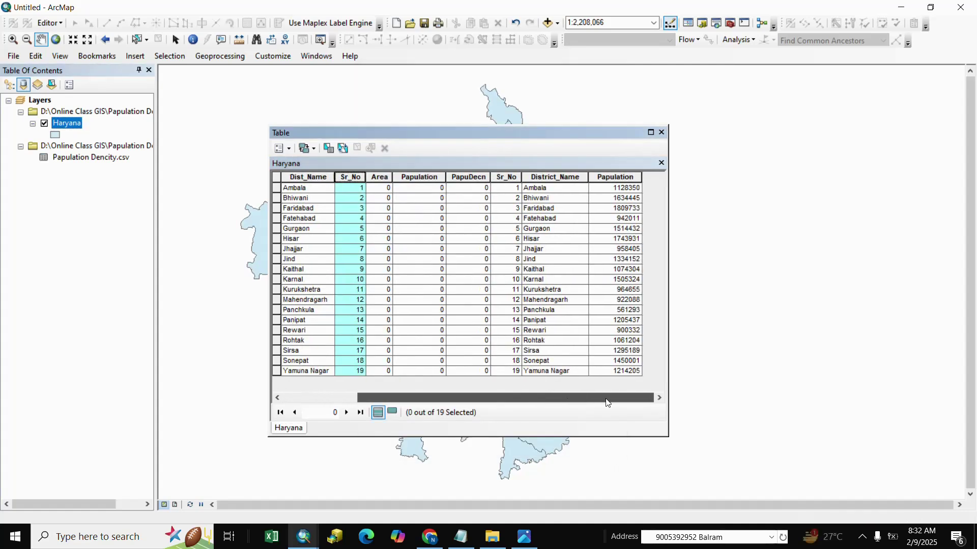
left_click(582, 177)
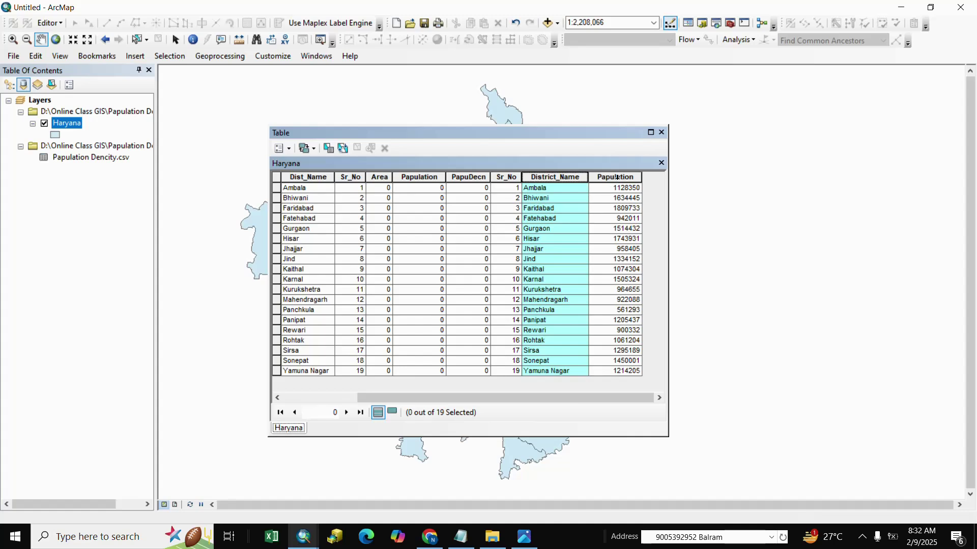
left_click(617, 178)
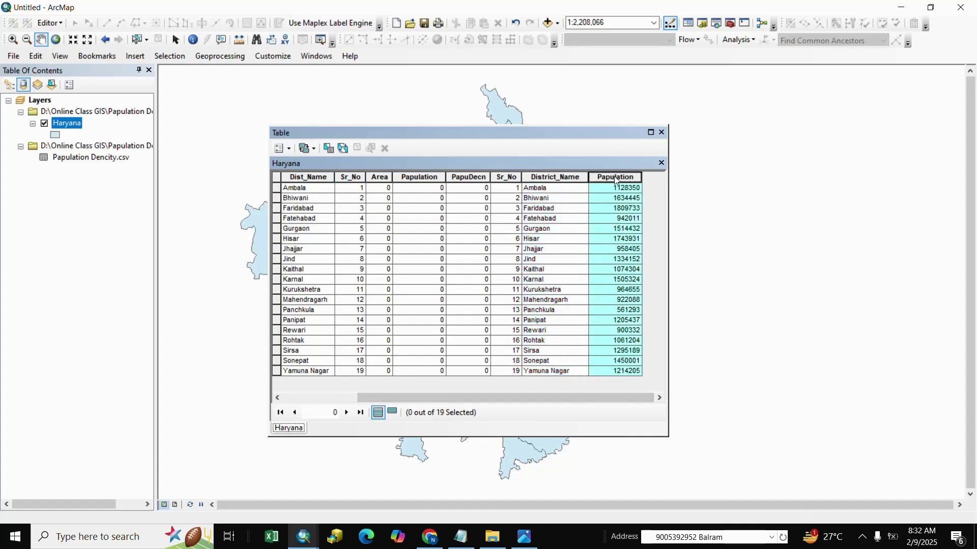
left_click(416, 177)
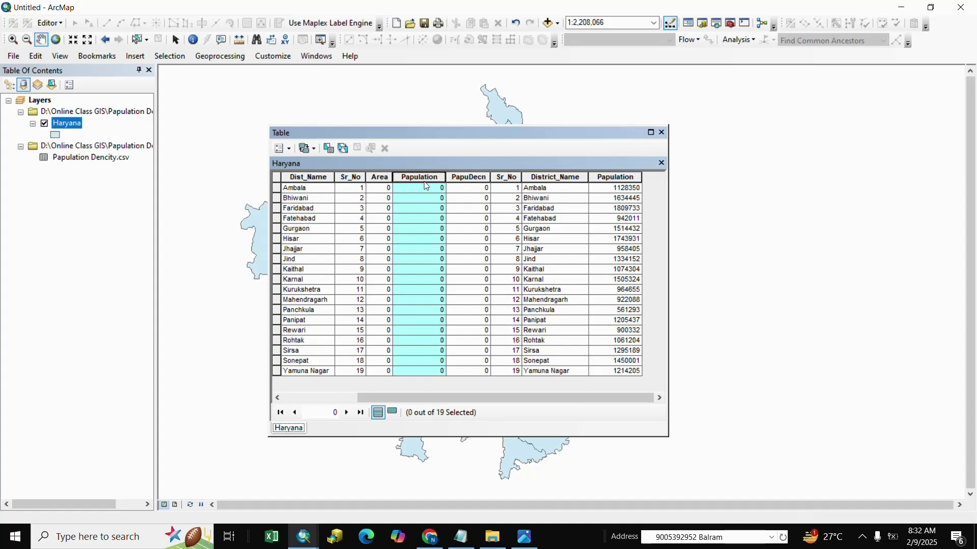
right_click(422, 179)
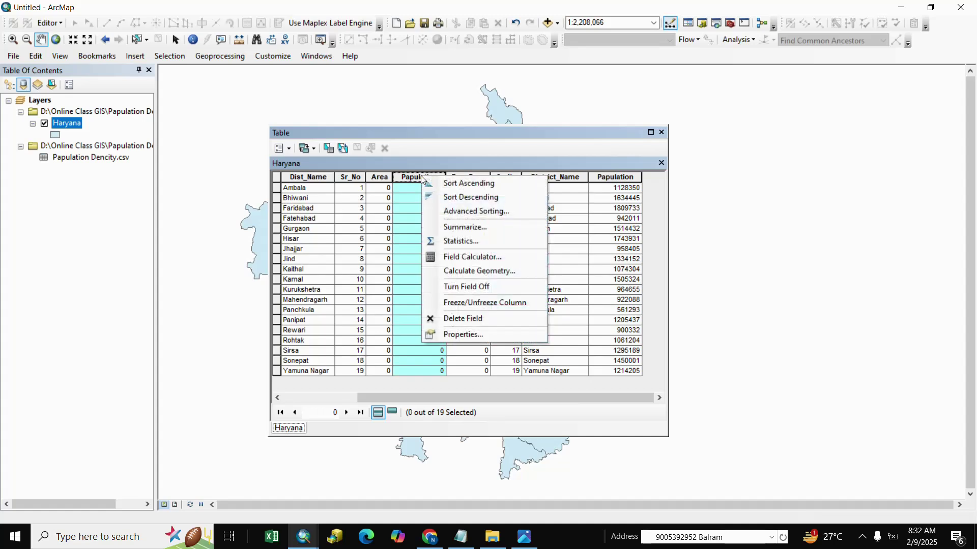
left_click(467, 258)
left_click(590, 320)
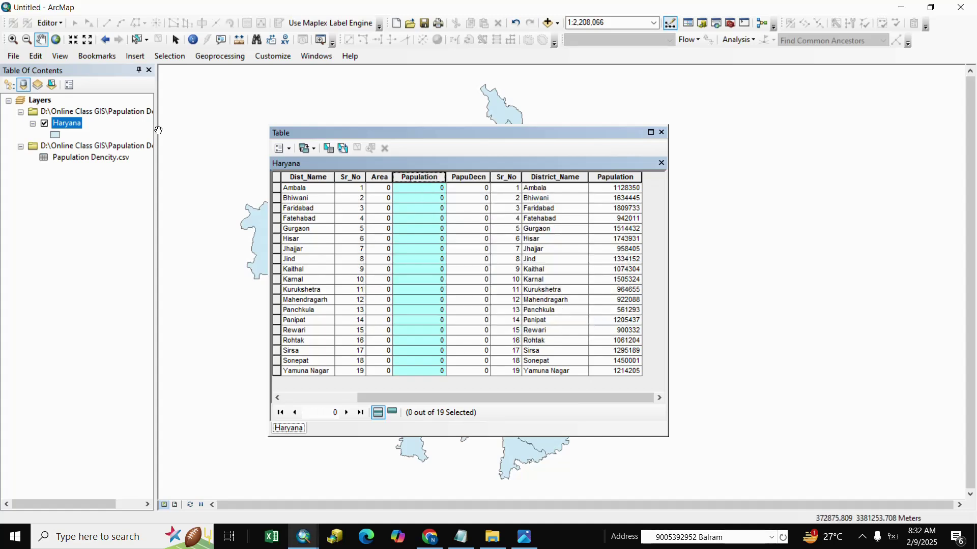
left_click(61, 27)
left_click(66, 37)
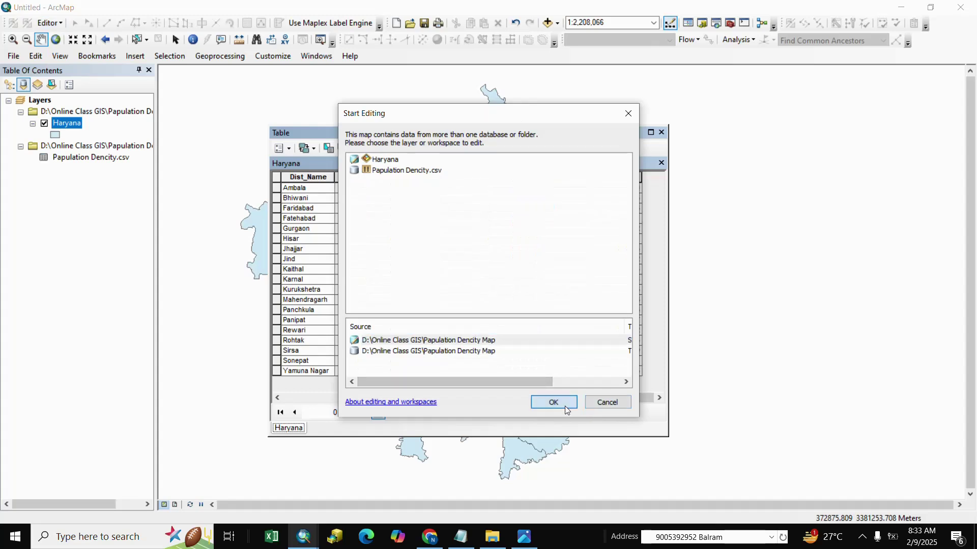
left_click(560, 404)
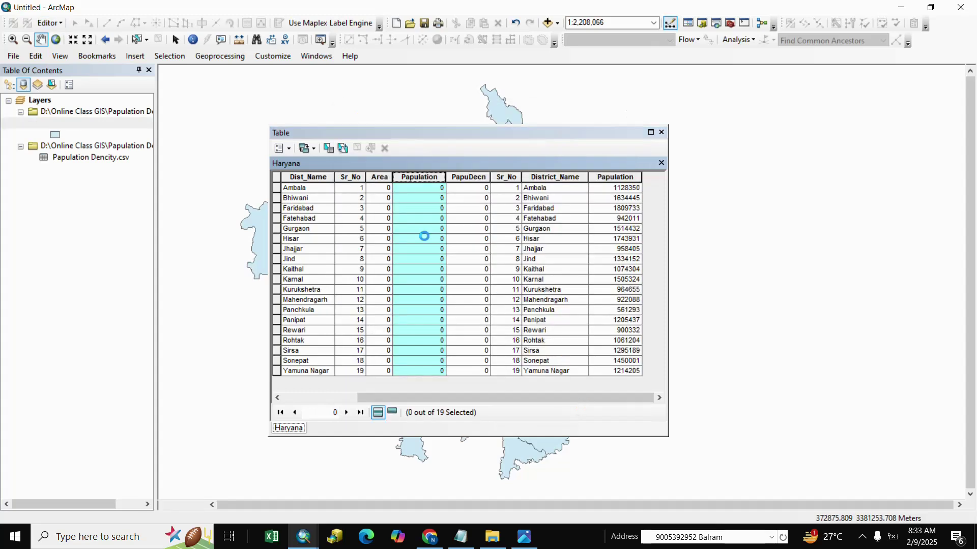
Calculate the Papulation field from the joined Papulation Dencity.csv Population values.
right_click(433, 180)
left_click(477, 258)
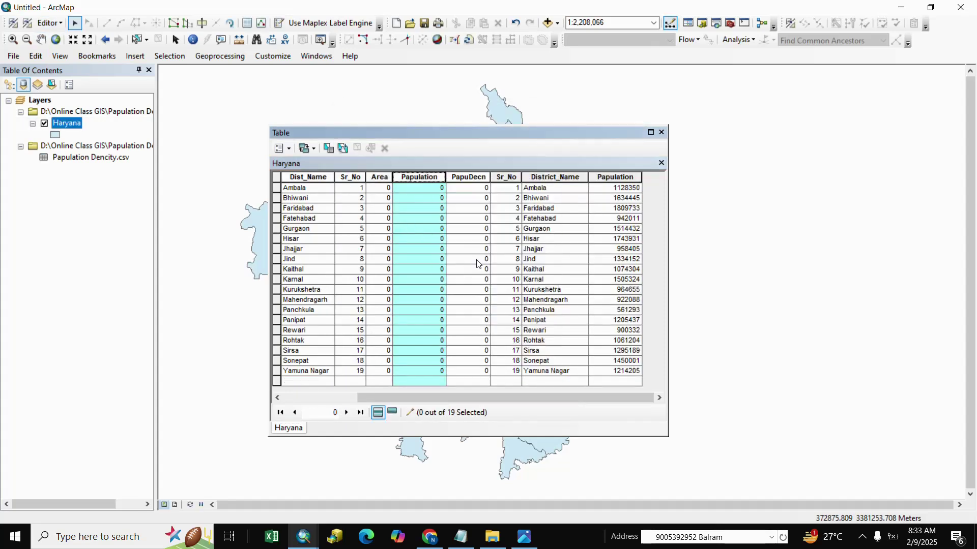
scroll(469, 203, "down", 2)
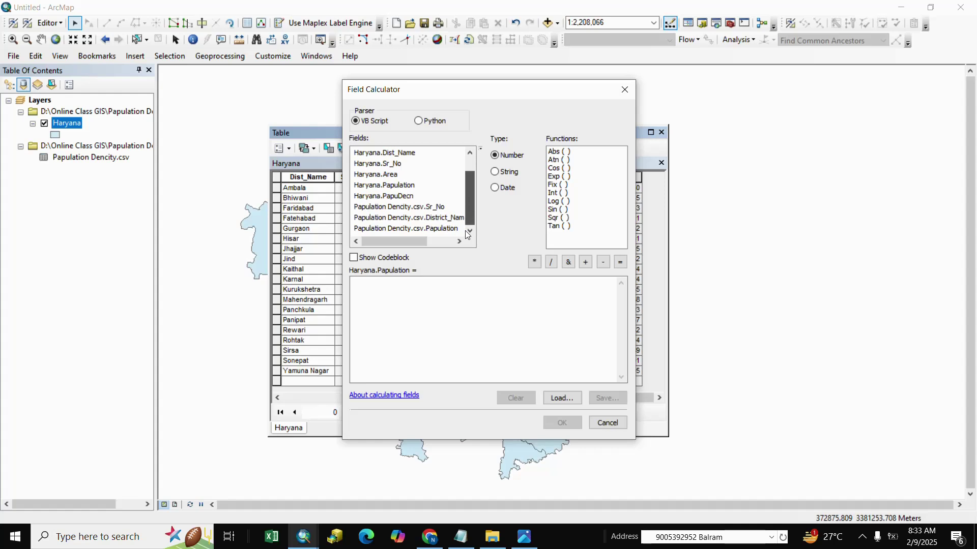
left_click_drag(404, 239, 410, 238)
double_click(407, 228)
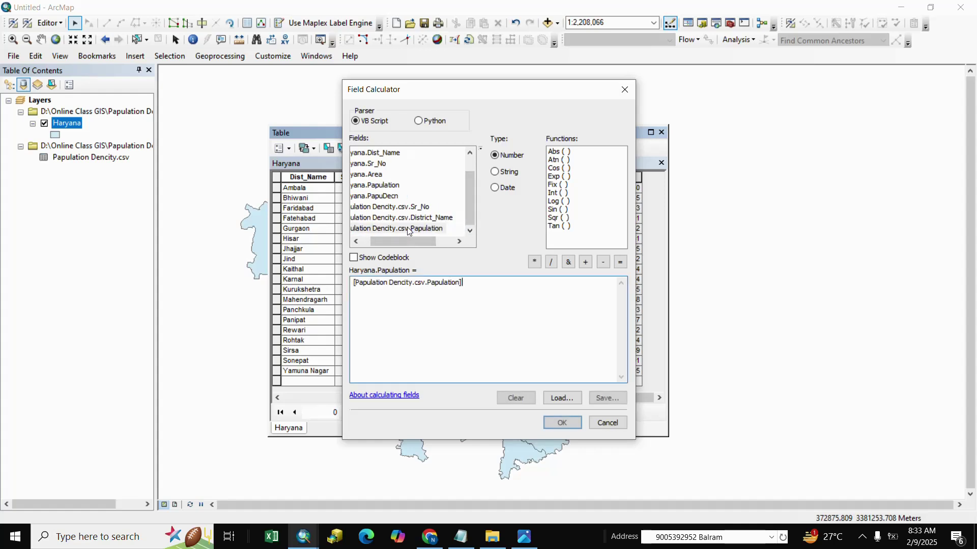
left_click(562, 423)
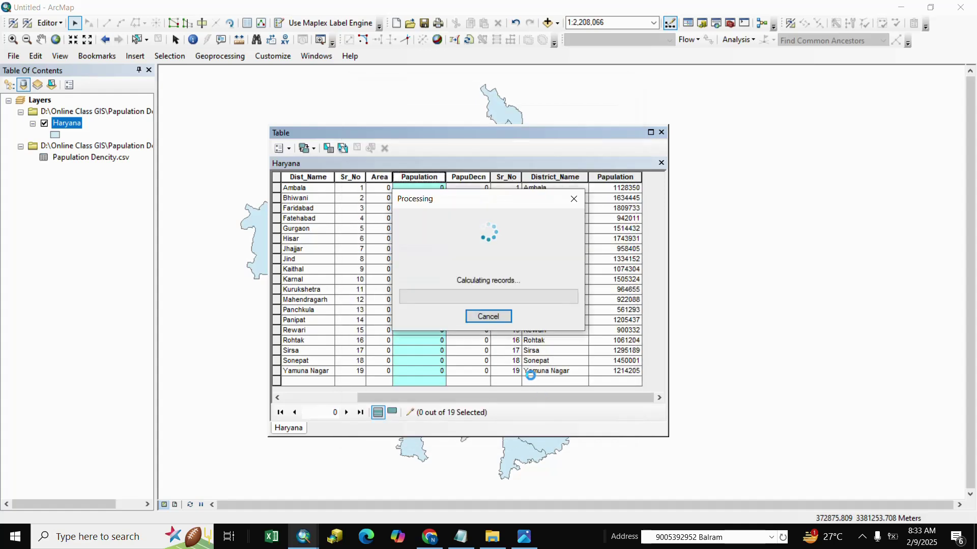
scroll(407, 227, "left", 2)
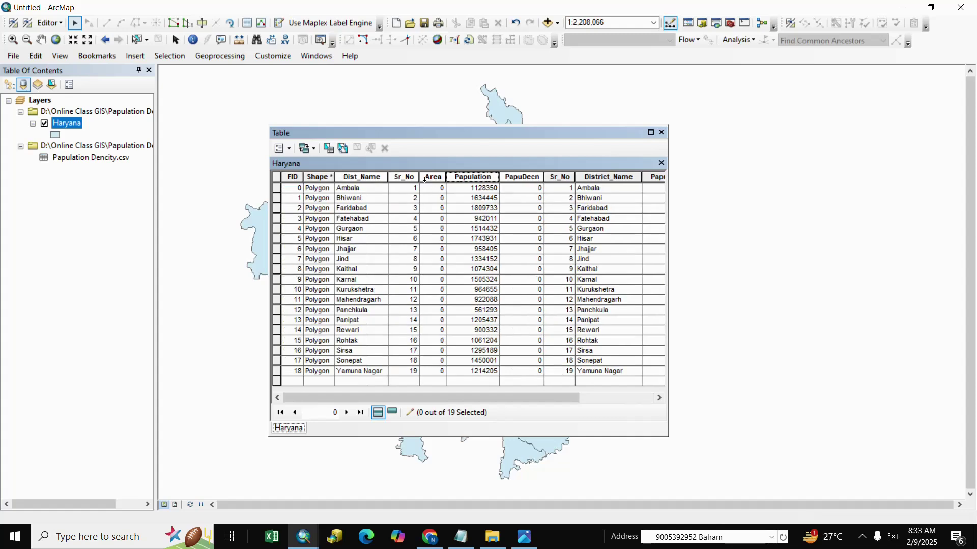
scroll(444, 398, "right", 2)
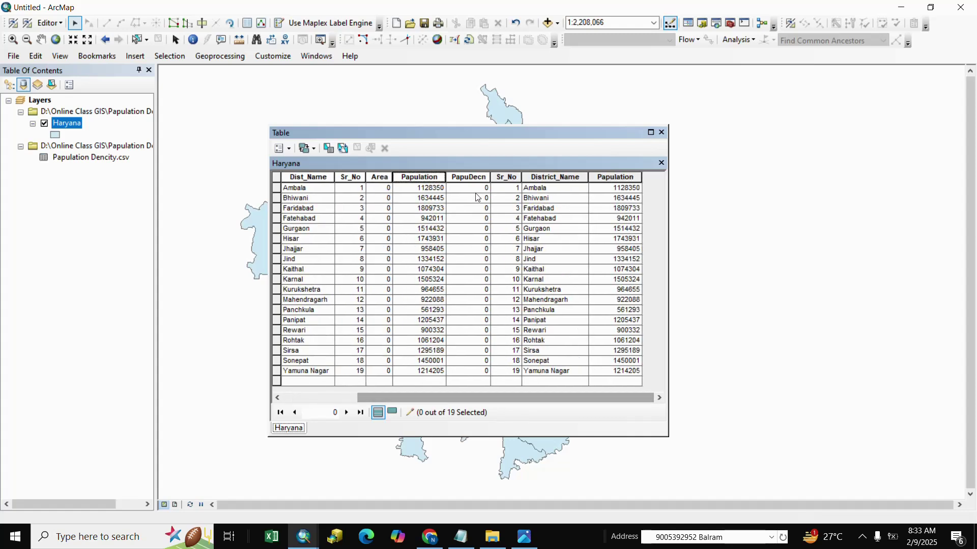
left_click(437, 177)
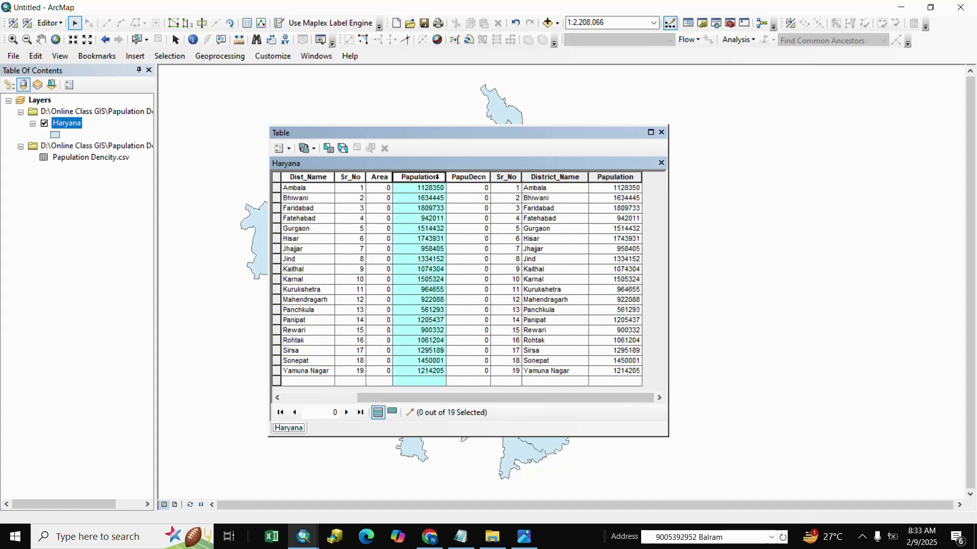
Remove all joins from the Haryana layer.
right_click(75, 127)
mouse_move(239, 177)
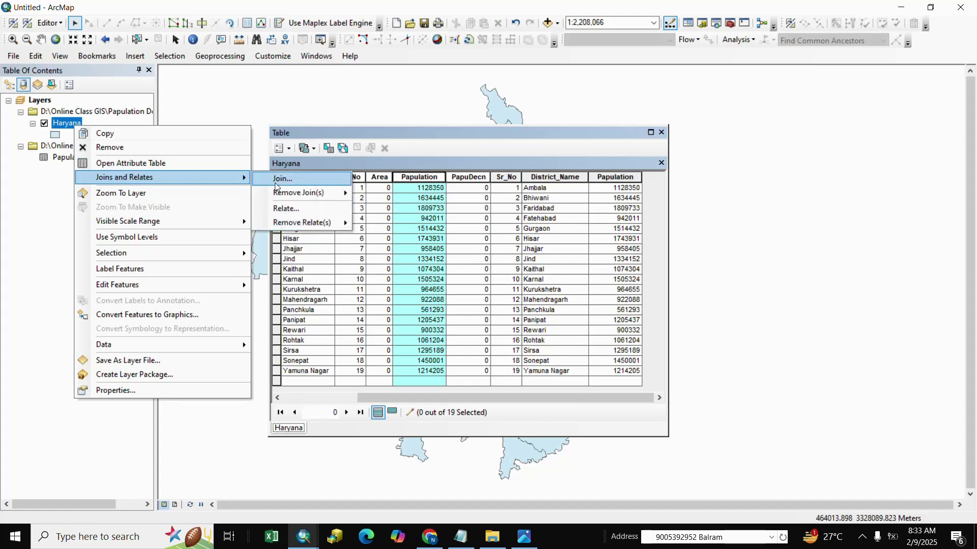
mouse_move(305, 193)
left_click(399, 210)
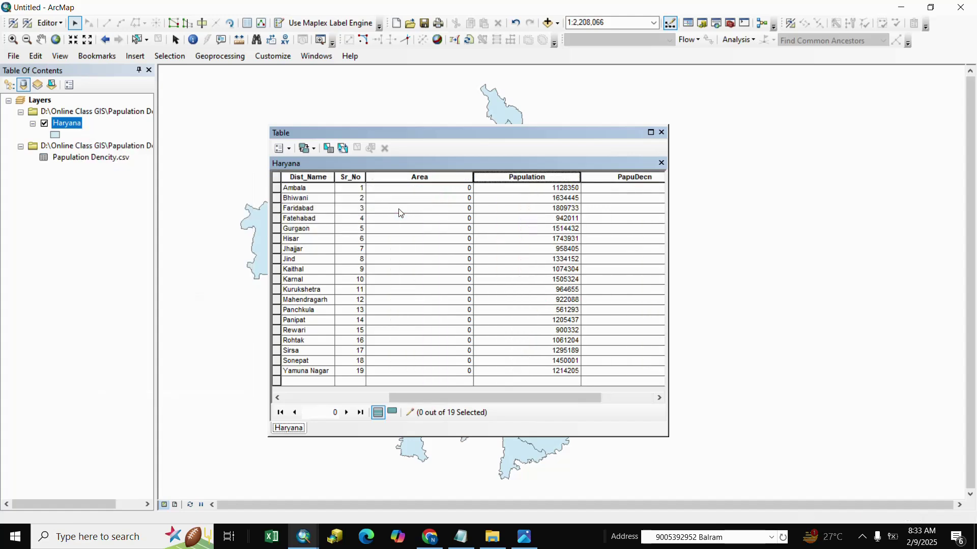
Calculate the Area field's geometry in Square Kilometers.
left_click(399, 178)
right_click(399, 179)
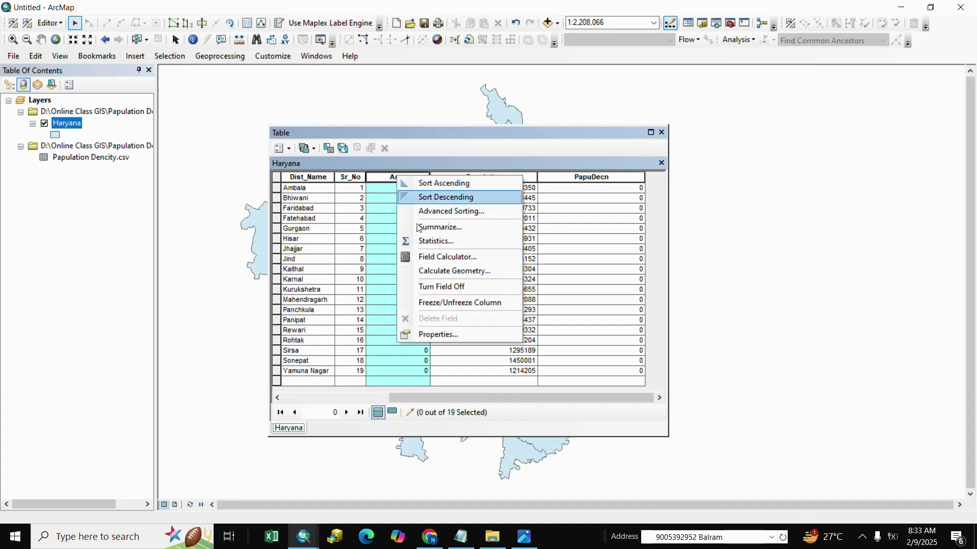
left_click(438, 272)
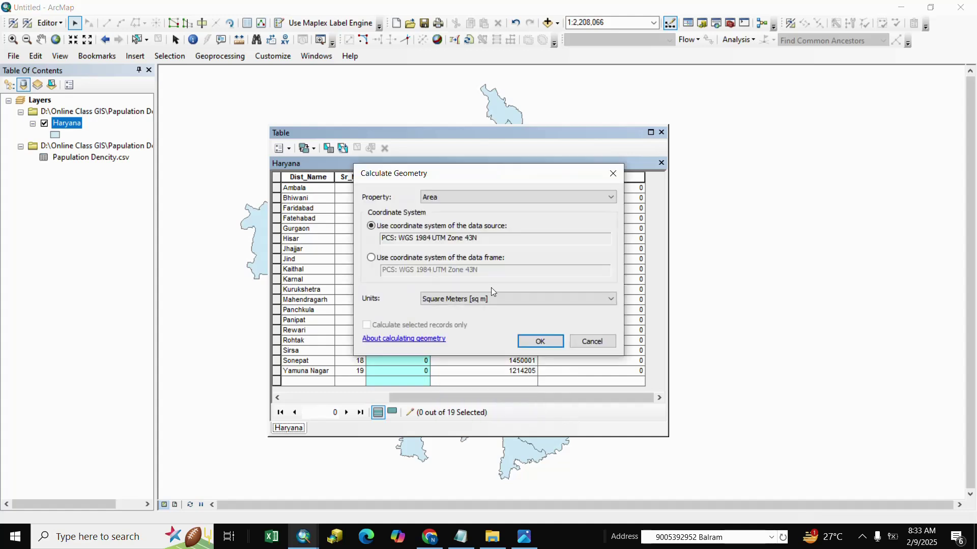
left_click(606, 299)
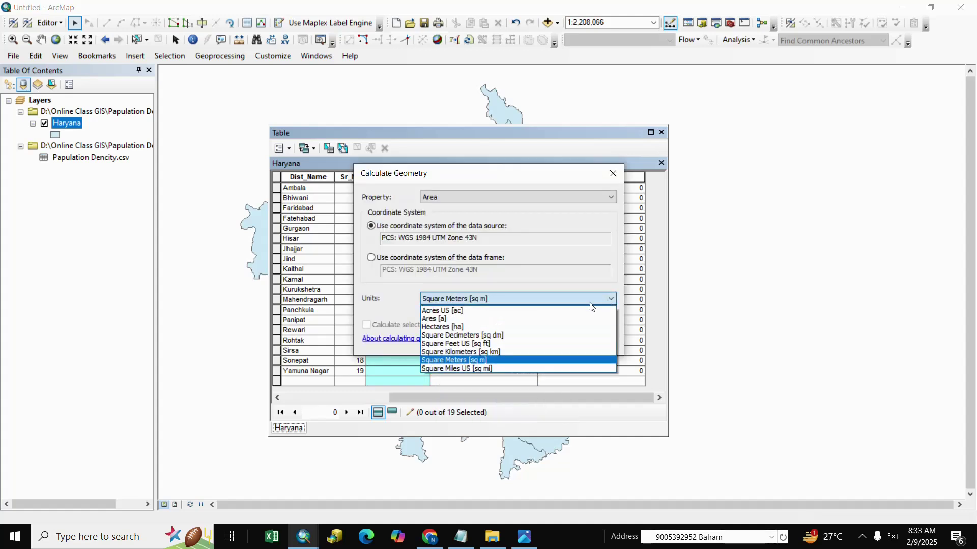
left_click(453, 352)
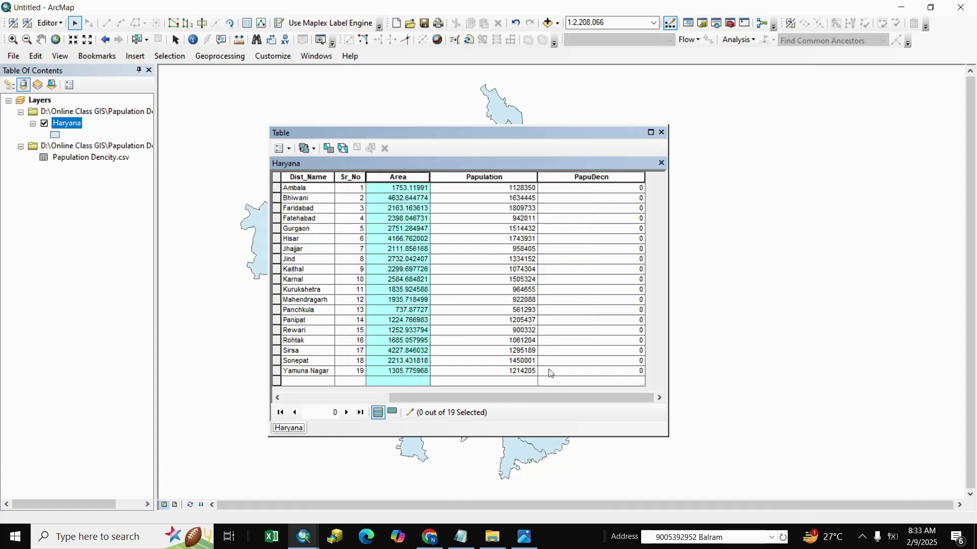
left_click(591, 177)
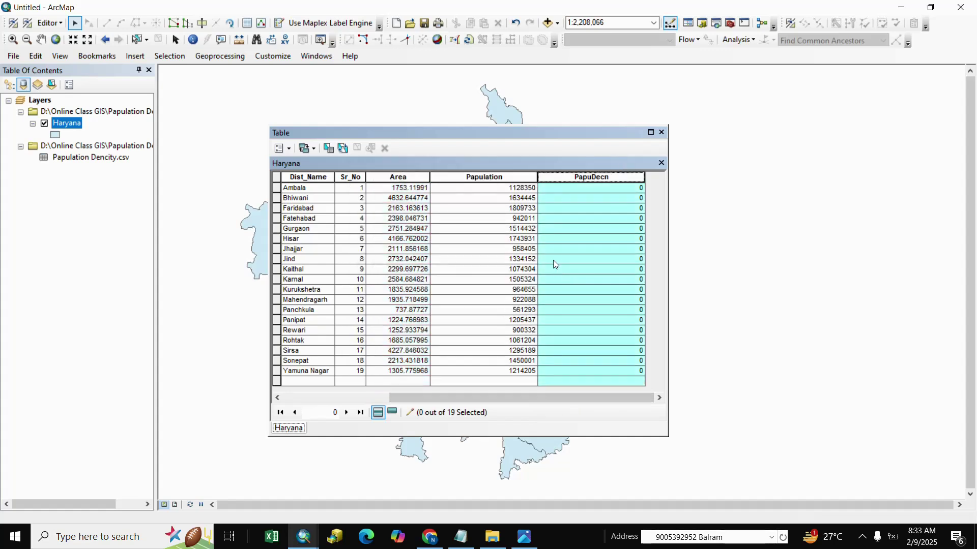
Calculate PapuDecn with the expression [Papulation] / [Area].
right_click(591, 176)
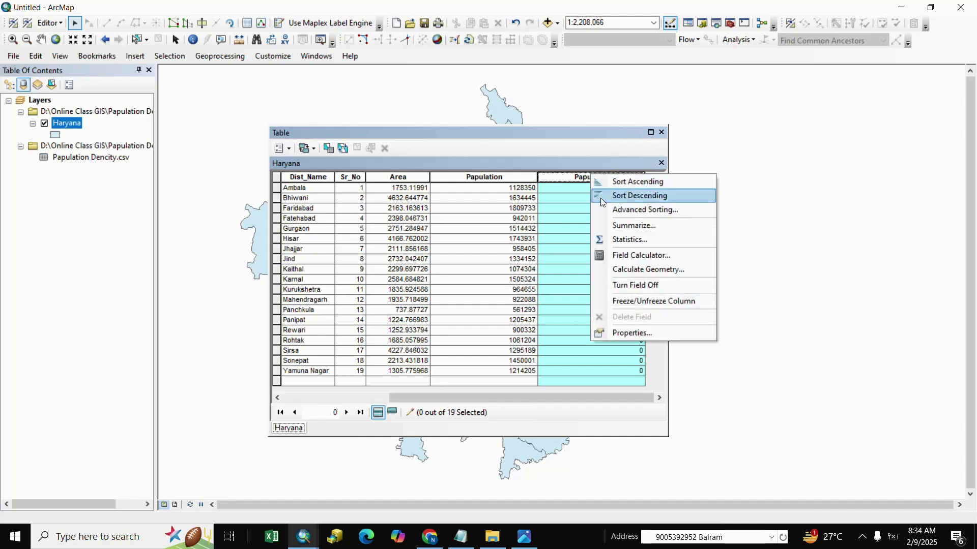
left_click(645, 259)
left_click_drag(478, 285, 274, 279)
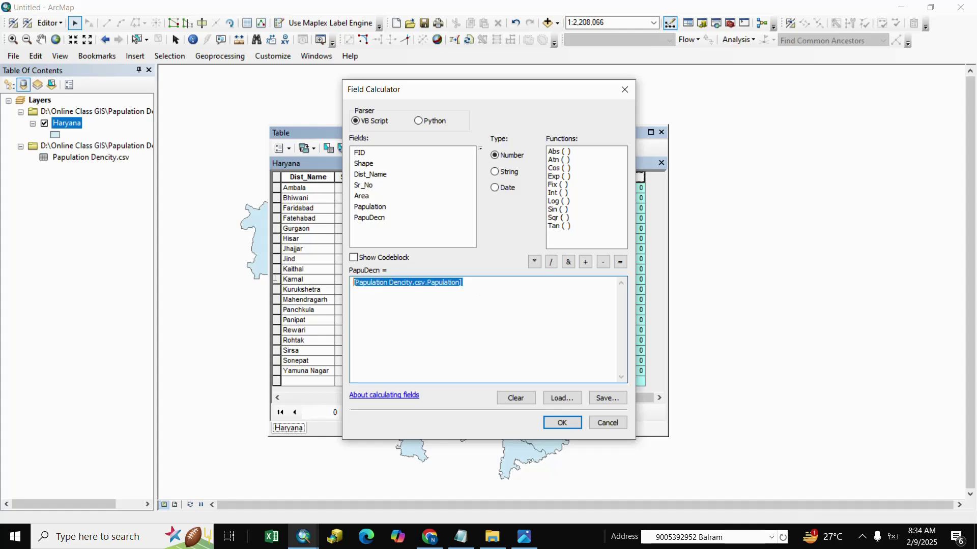
key("Delete")
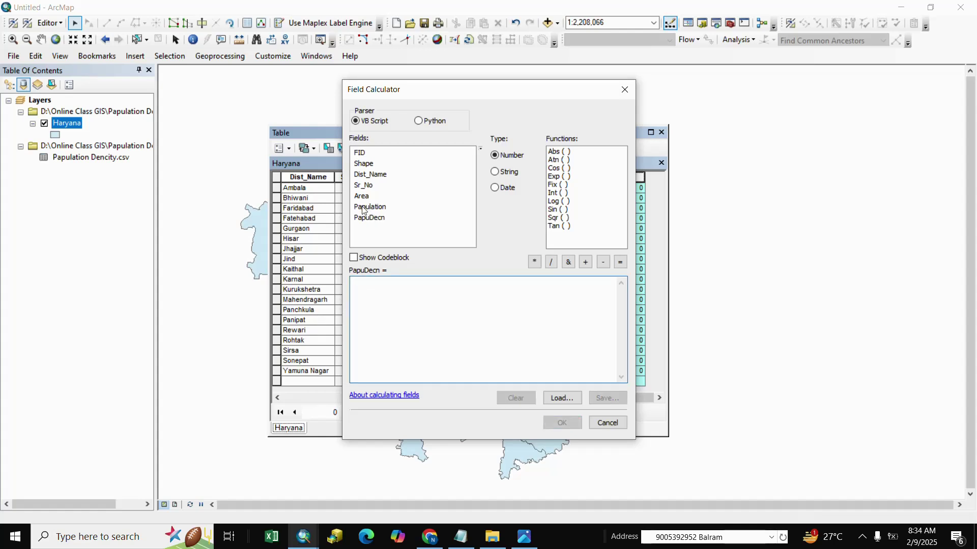
double_click(364, 207)
left_click(552, 263)
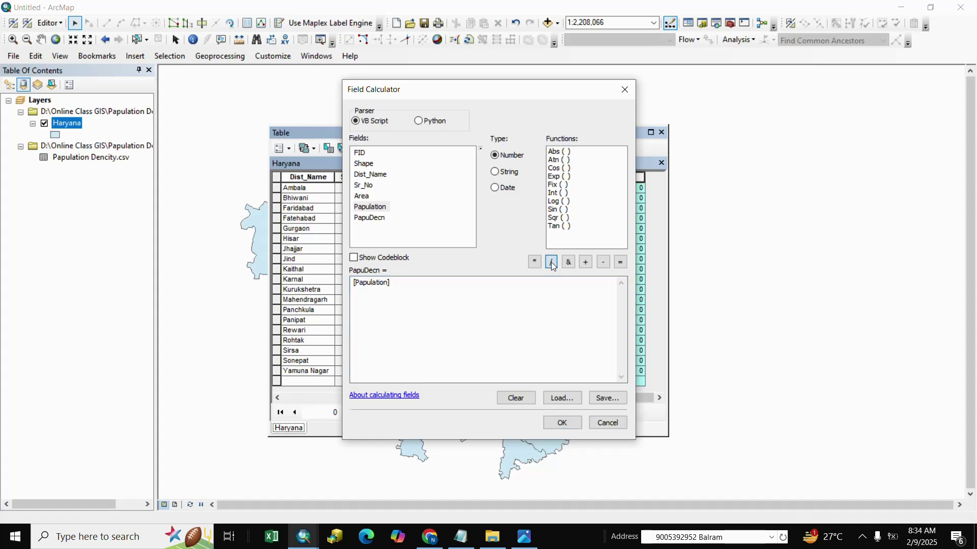
double_click(359, 199)
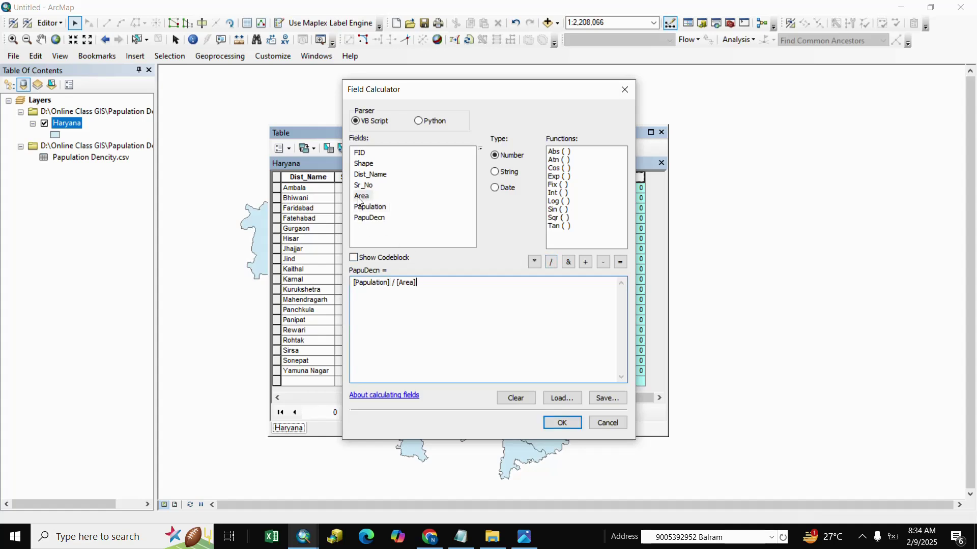
left_click(562, 423)
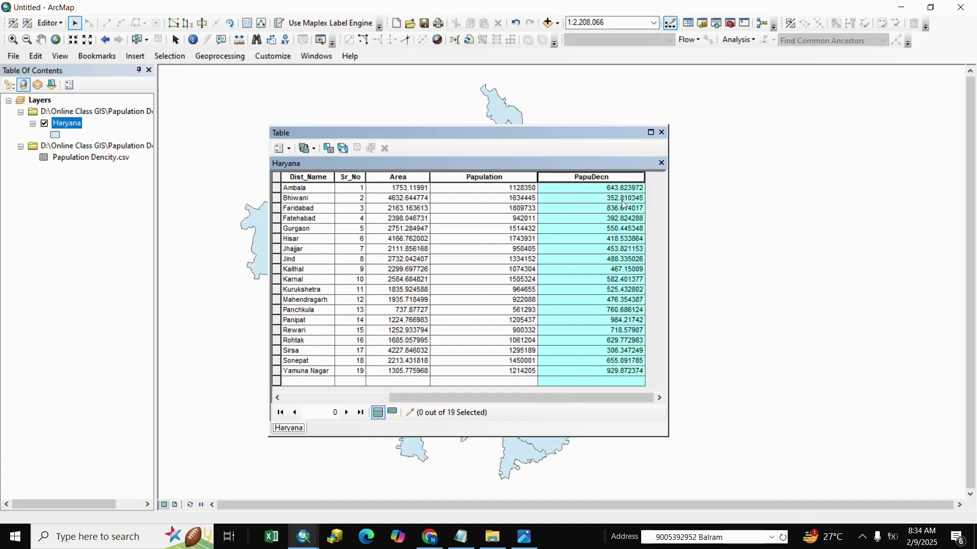
Set Haryana's symbology to graduated colours on PapuDecn with the green-to-red ramp.
left_click(661, 133)
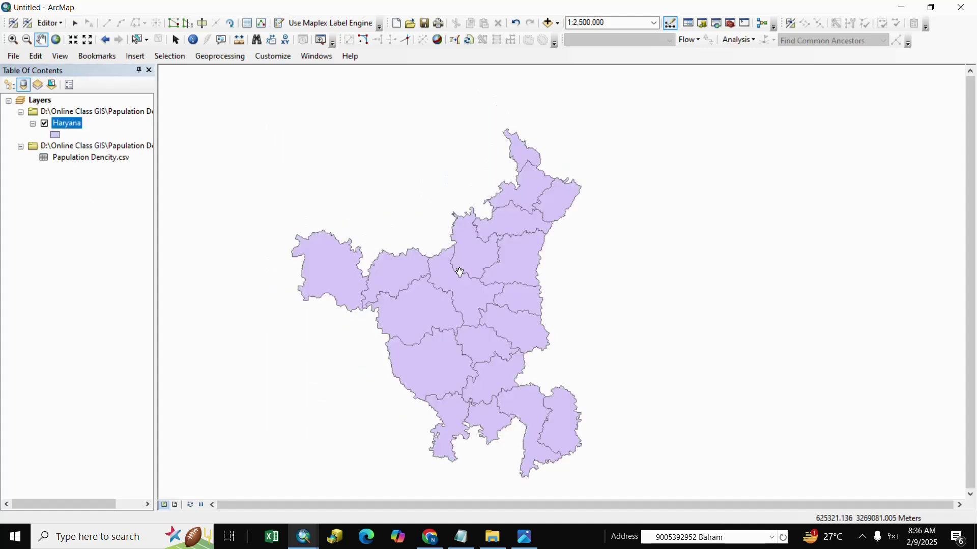
right_click(76, 126)
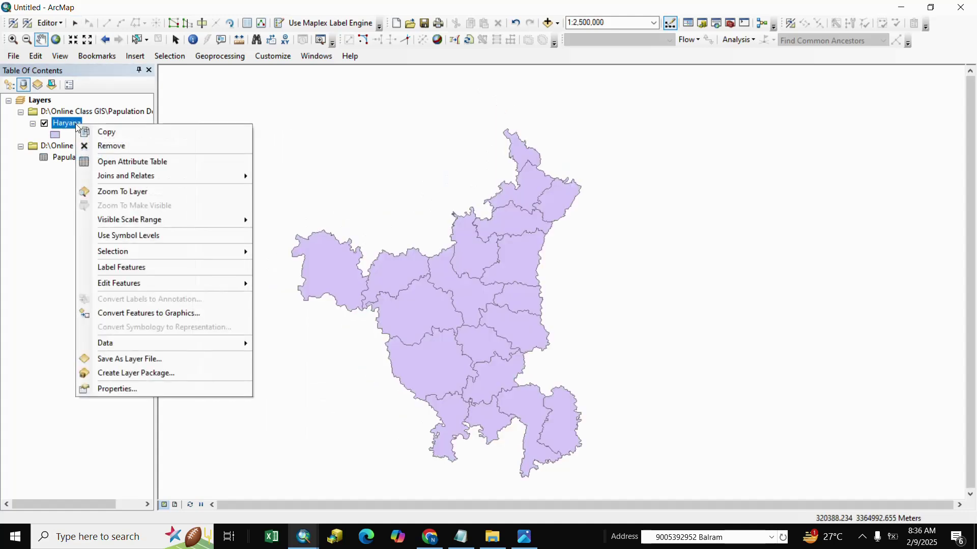
left_click(125, 389)
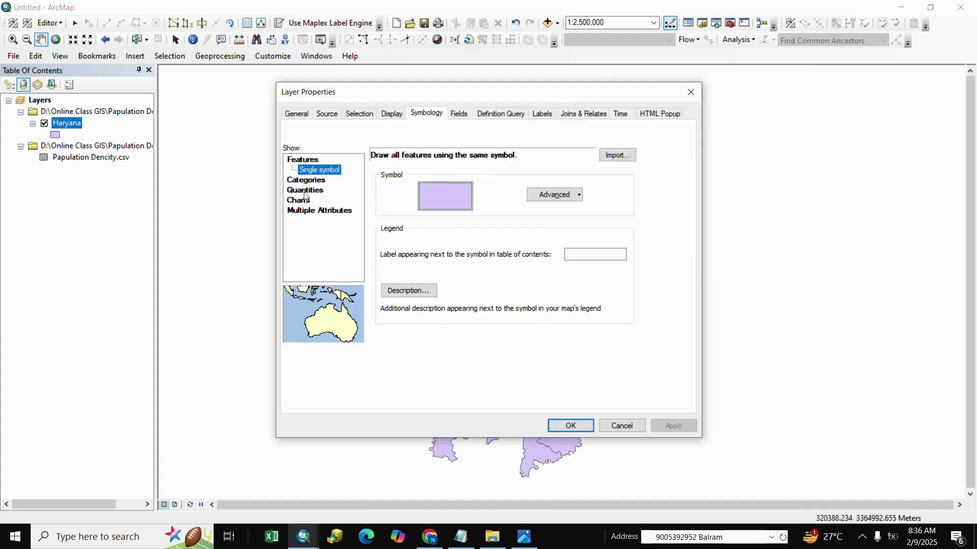
left_click(301, 194)
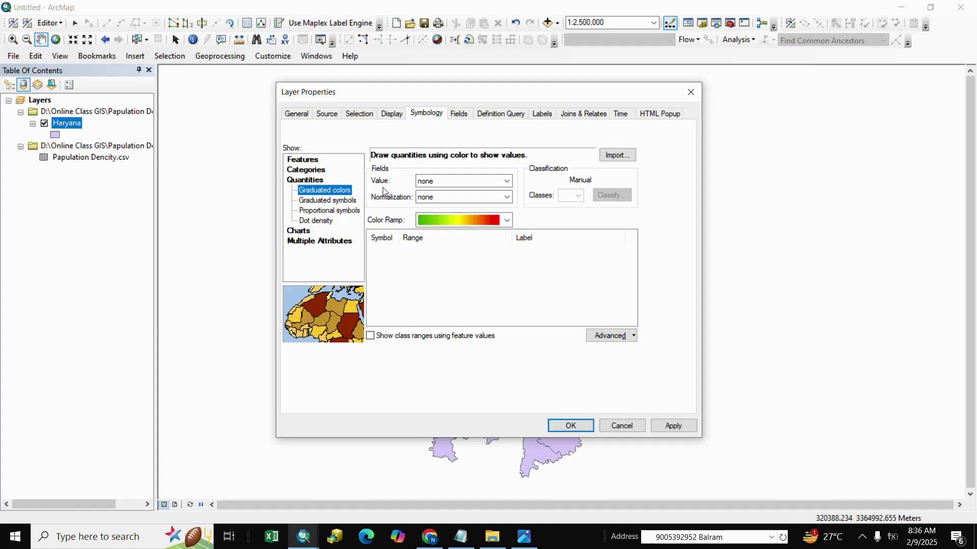
left_click(490, 181)
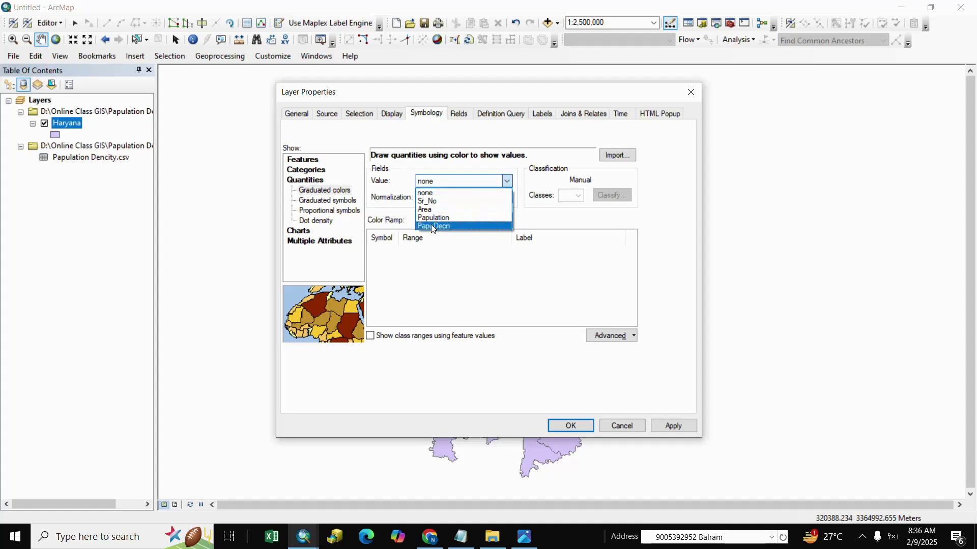
left_click(430, 227)
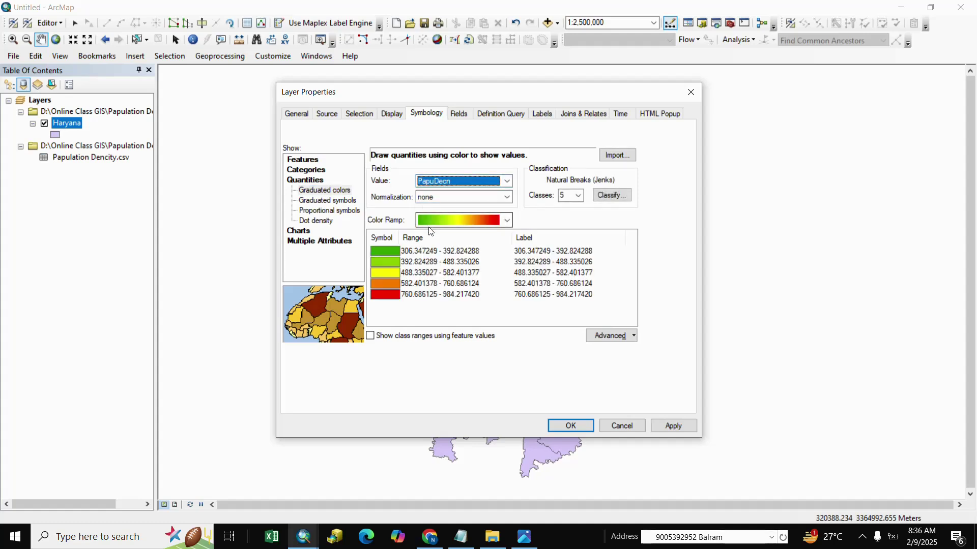
left_click(508, 220)
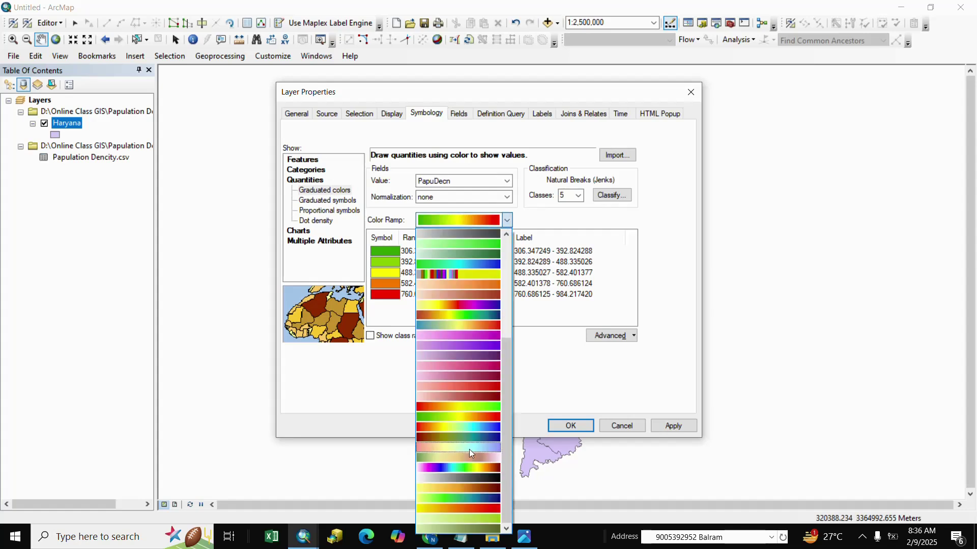
left_click(454, 416)
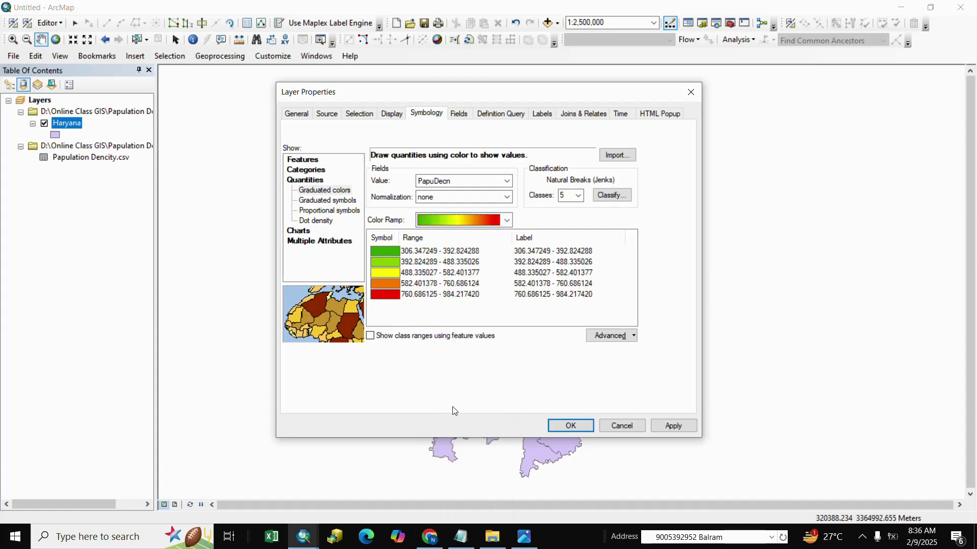
Use 6 classes and apply the graduated colour symbology.
left_click(579, 196)
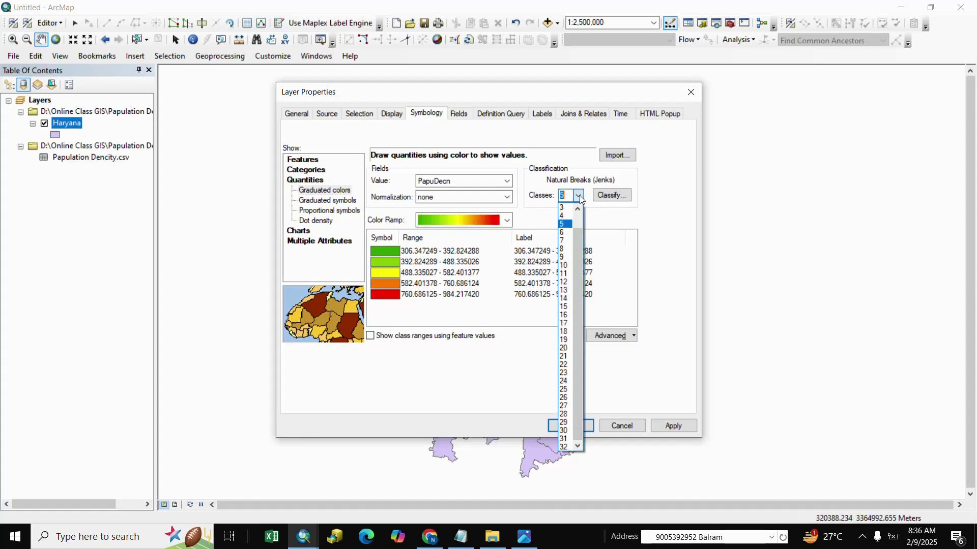
left_click(563, 232)
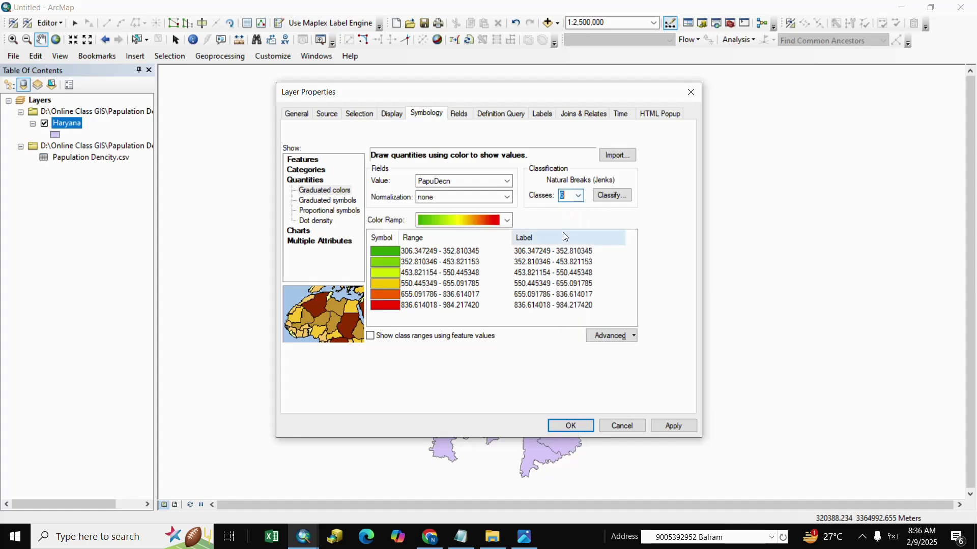
left_click(681, 427)
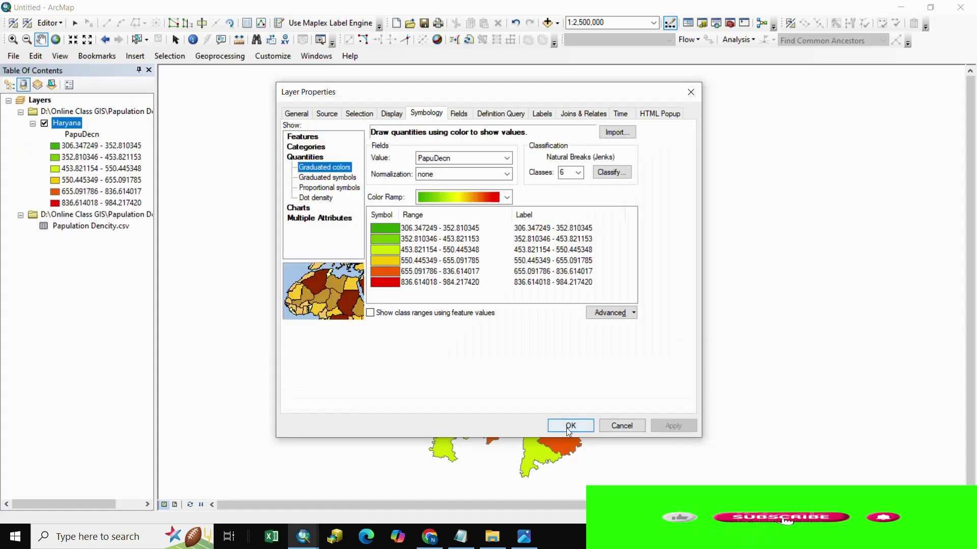
left_click(566, 430)
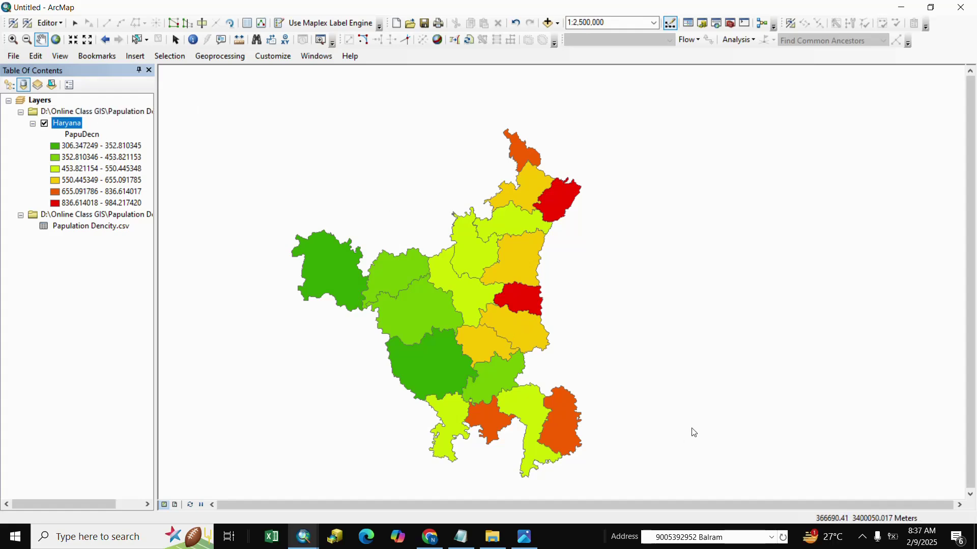
Round the Haryana density class labels to 2 decimal places, then switch to layout view.
right_click(71, 126)
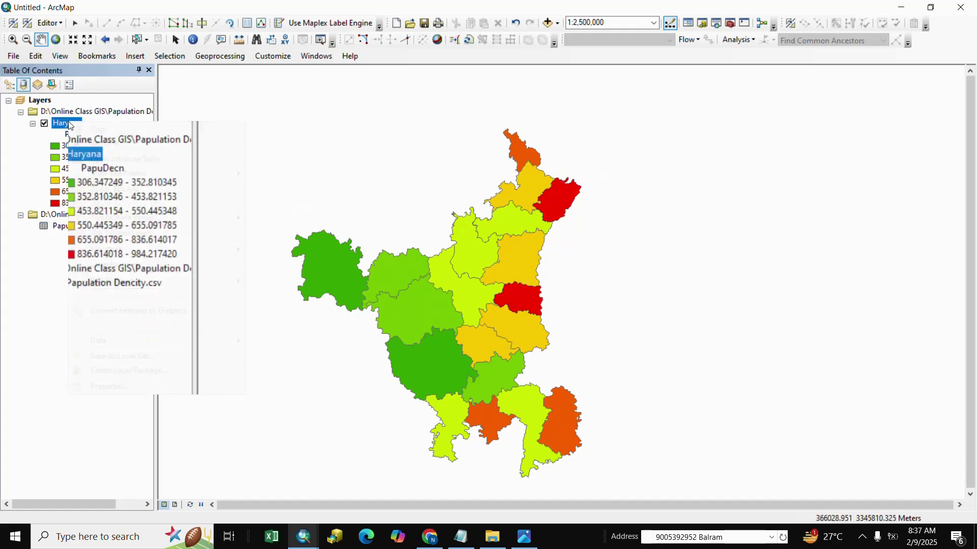
left_click(110, 386)
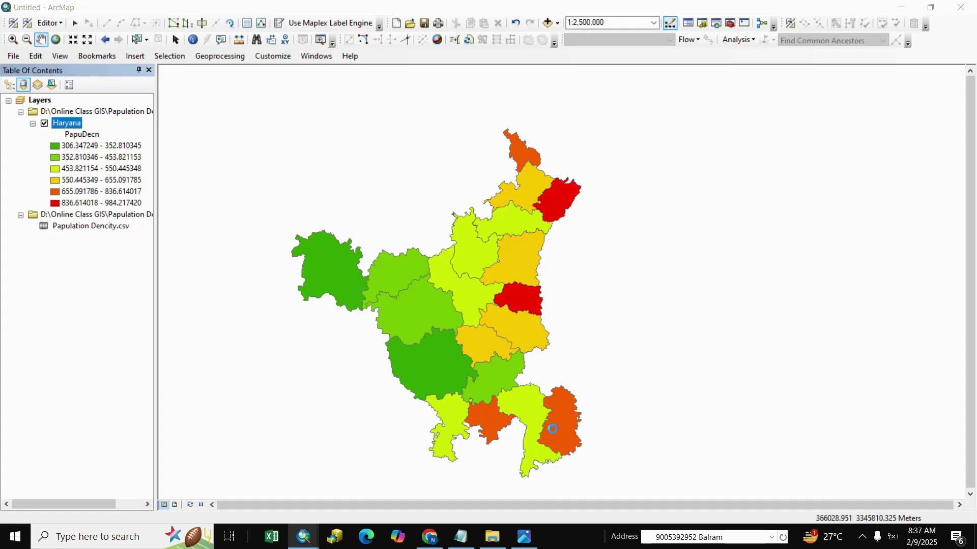
right_click(532, 237)
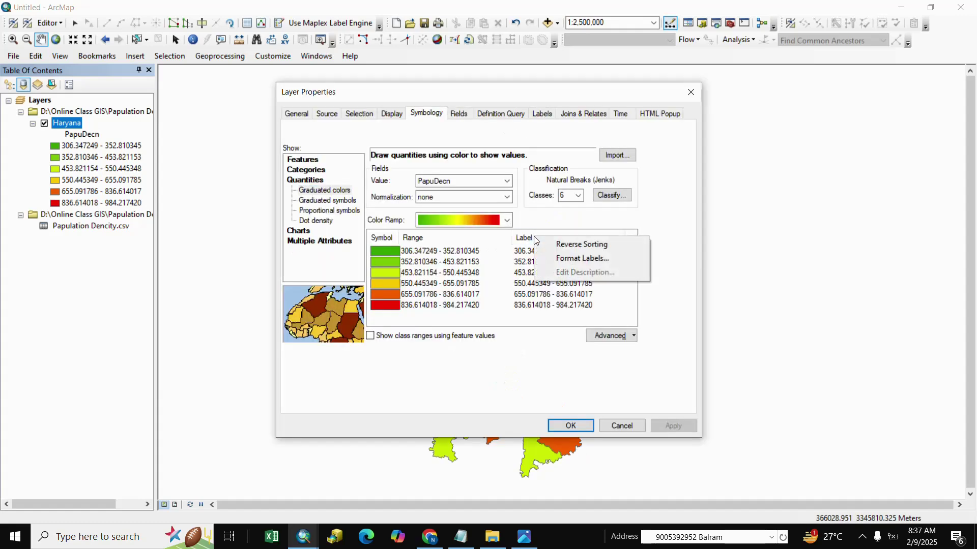
left_click(556, 258)
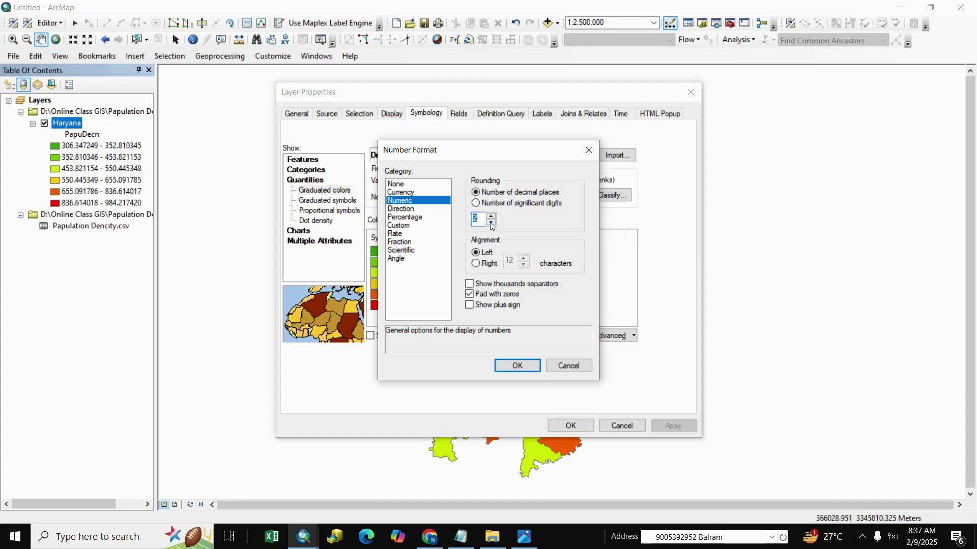
left_click(523, 369)
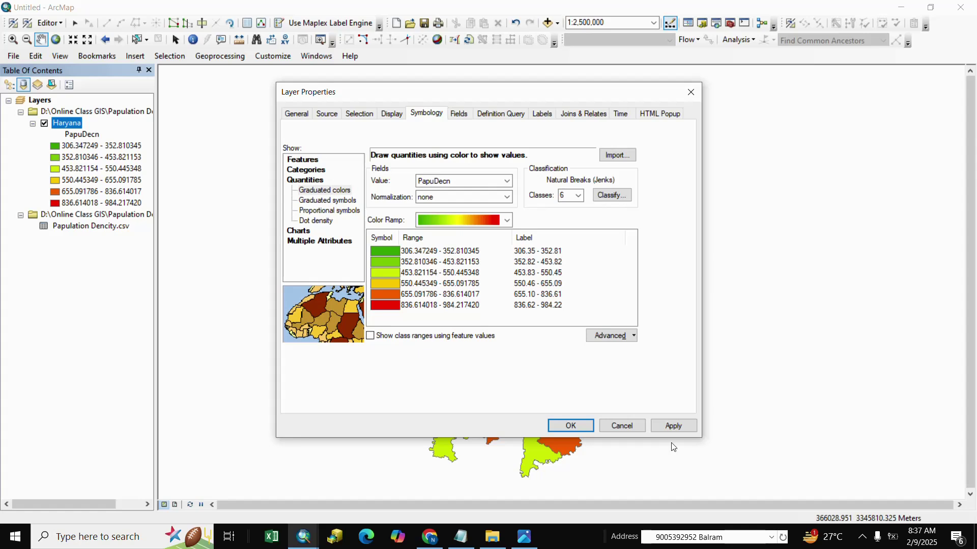
left_click(676, 425)
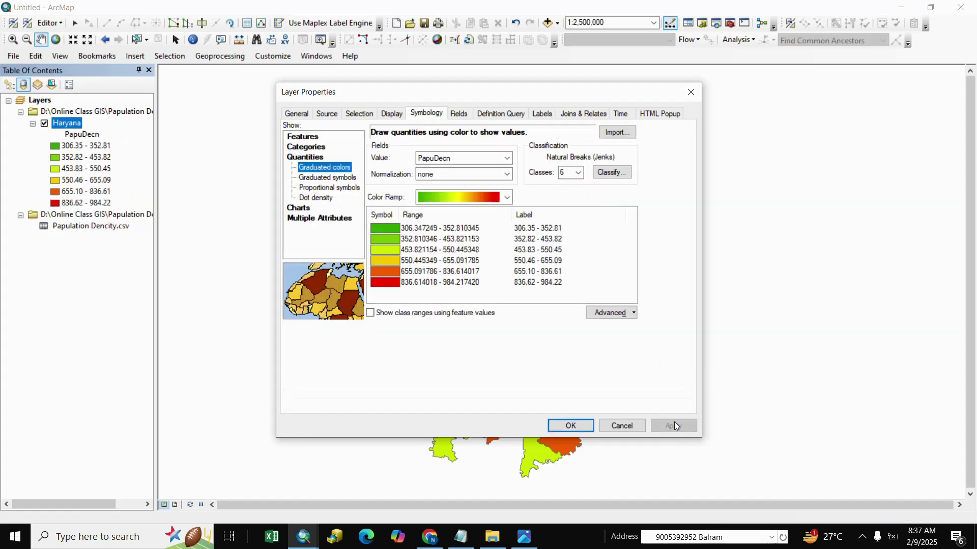
left_click(576, 426)
left_click_drag(404, 374, 416, 354)
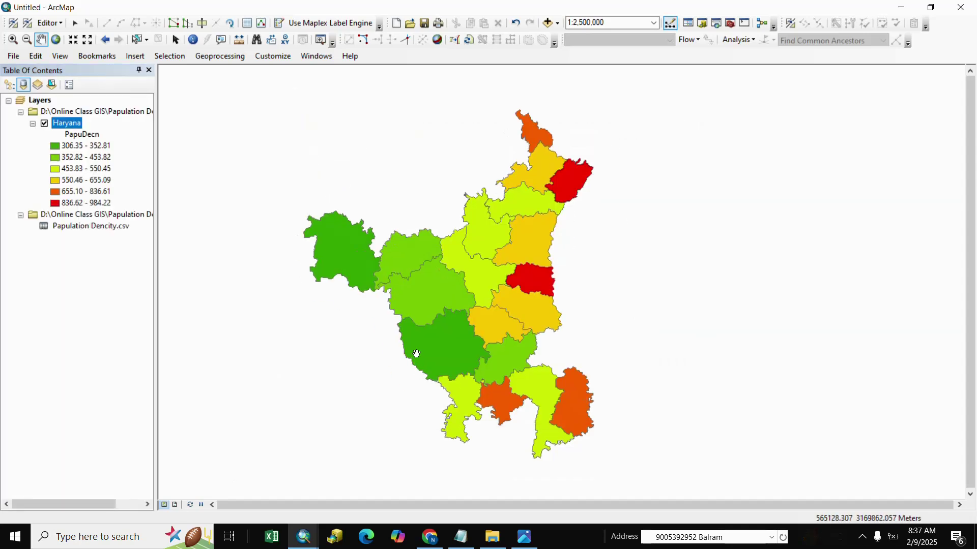
left_click(176, 505)
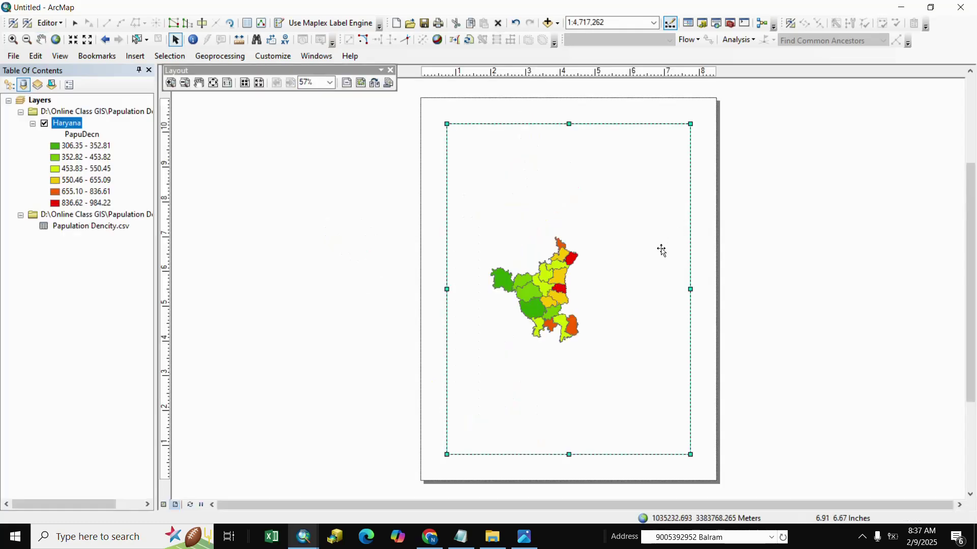
Set the layout page orientation to Landscape.
left_click(374, 231)
right_click(362, 217)
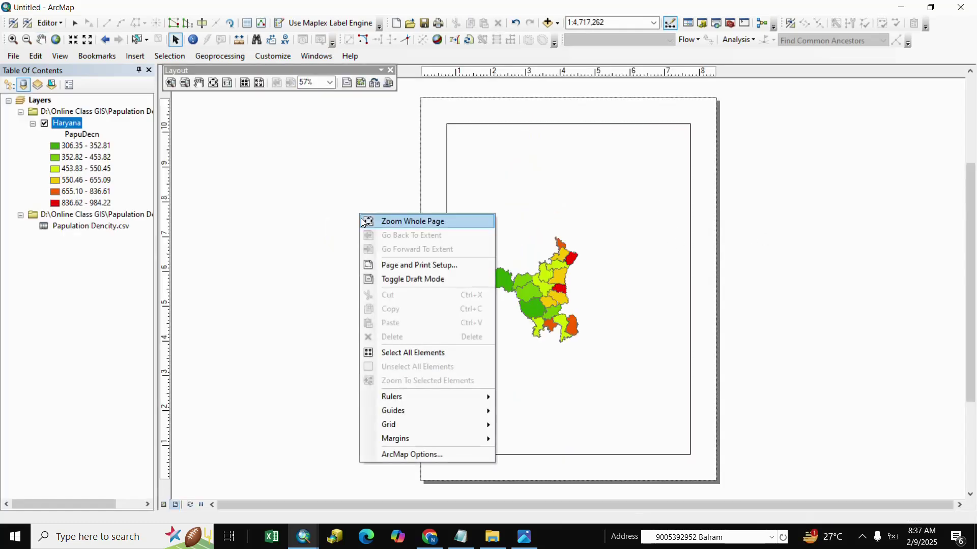
left_click(390, 267)
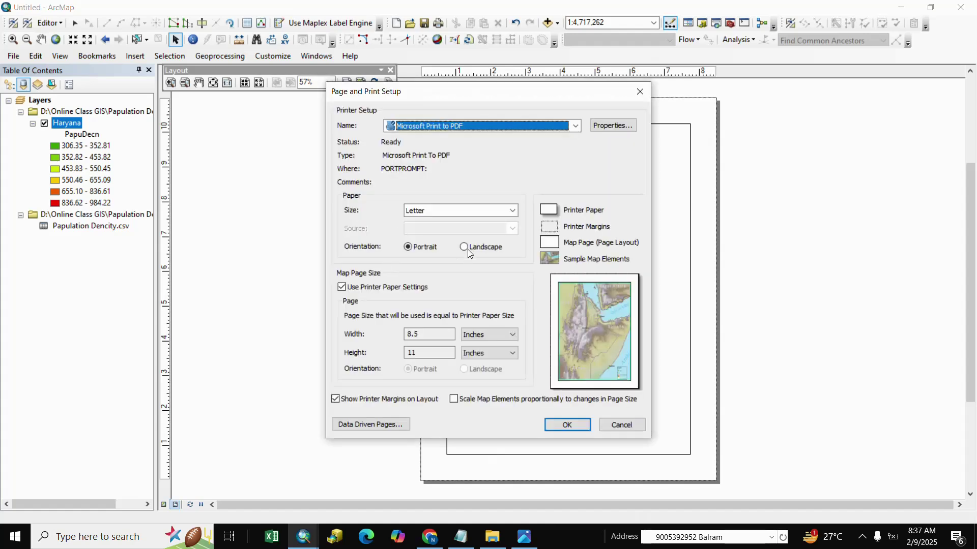
left_click(465, 247)
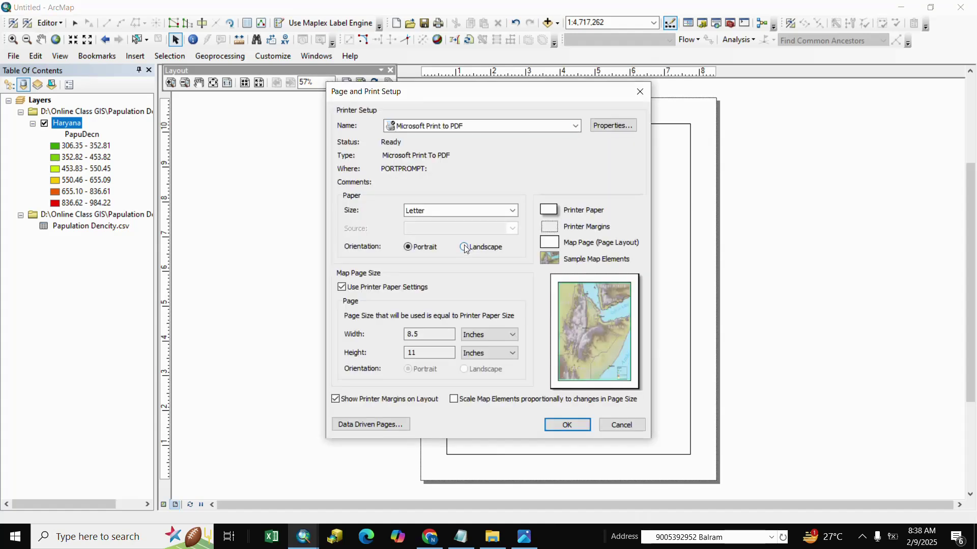
left_click(567, 425)
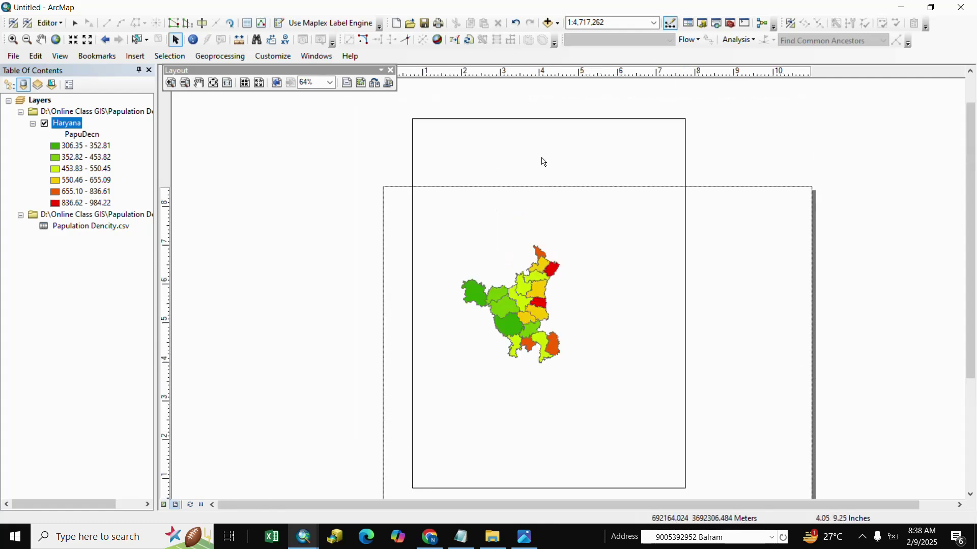
Resize the data frame to fill the page and zoom in on Haryana to about 1:2,378,047.
left_click_drag(550, 118, 542, 245)
left_click_drag(413, 367, 394, 375)
left_click(881, 303)
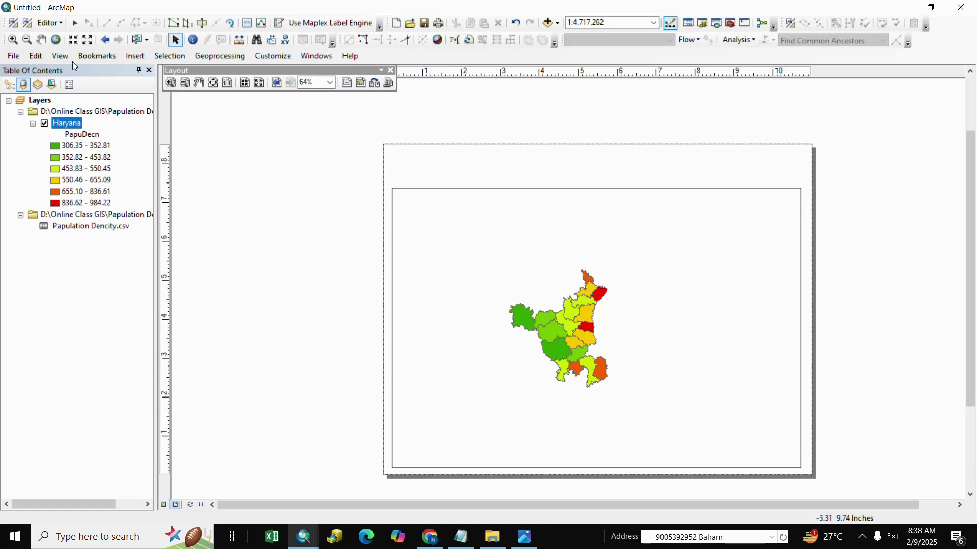
left_click(13, 40)
left_click_drag(486, 255, 664, 439)
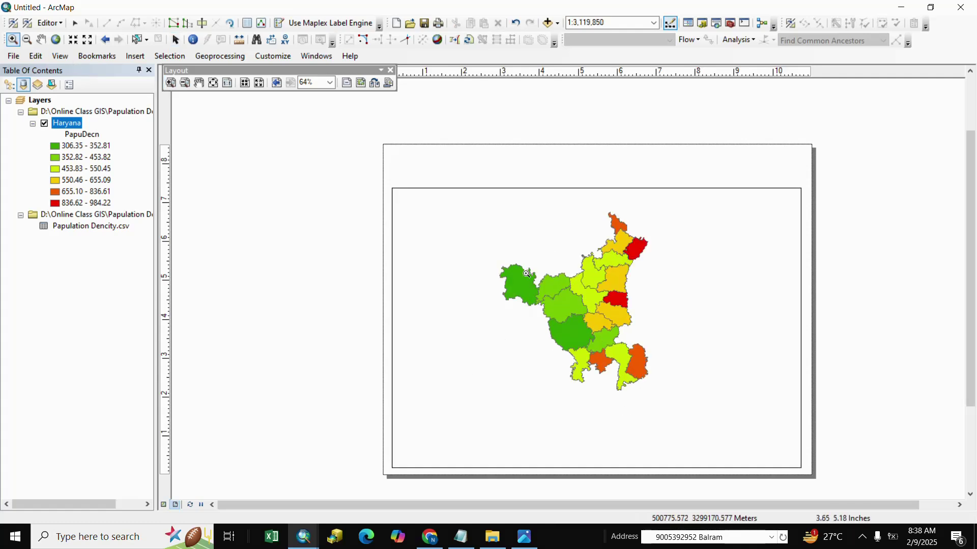
scroll(527, 275, "up", 3)
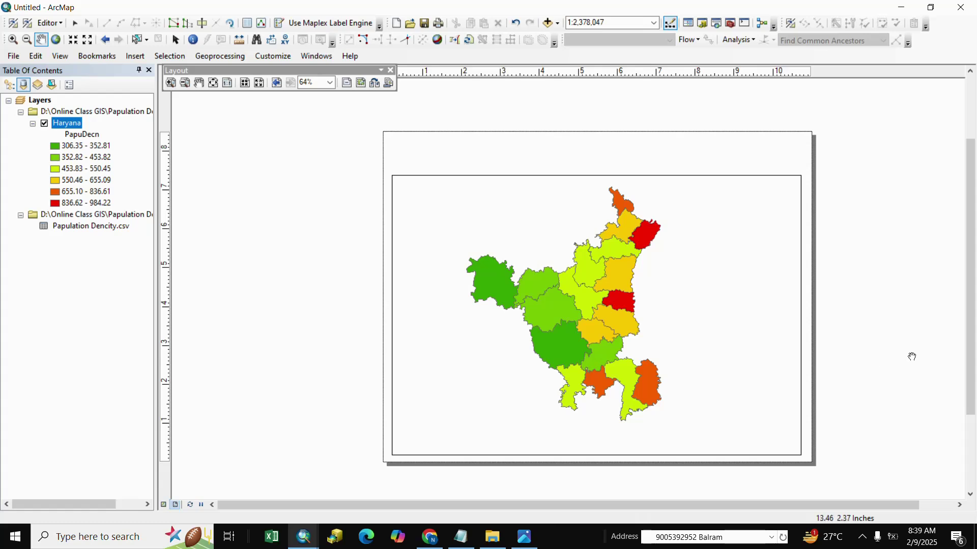
left_click(41, 40)
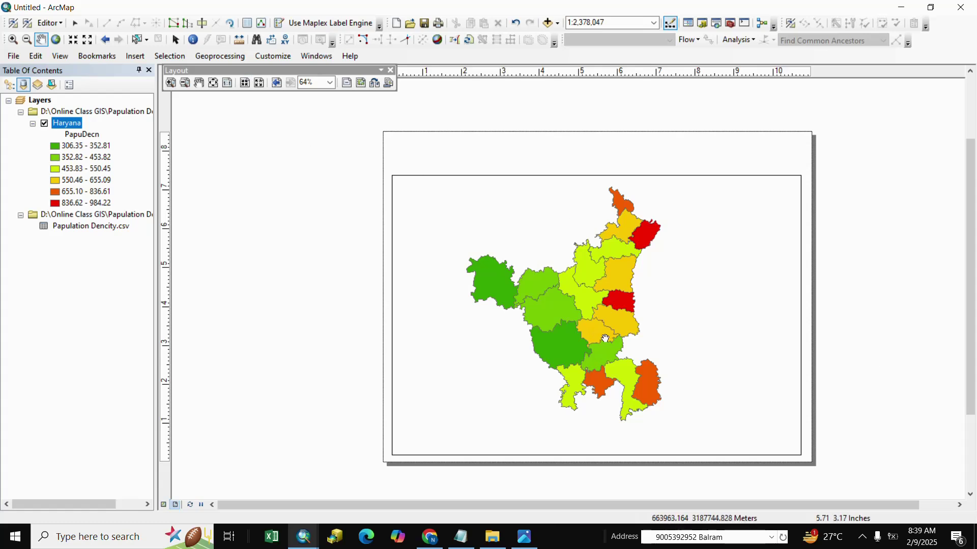
left_click(136, 57)
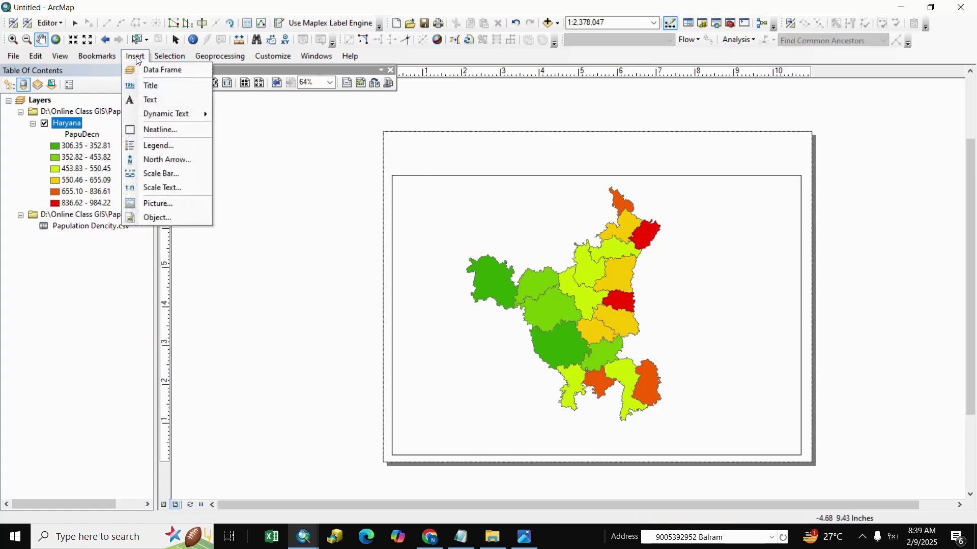
Start a legend with a purple, 18 pt Arial Black title.
left_click(159, 146)
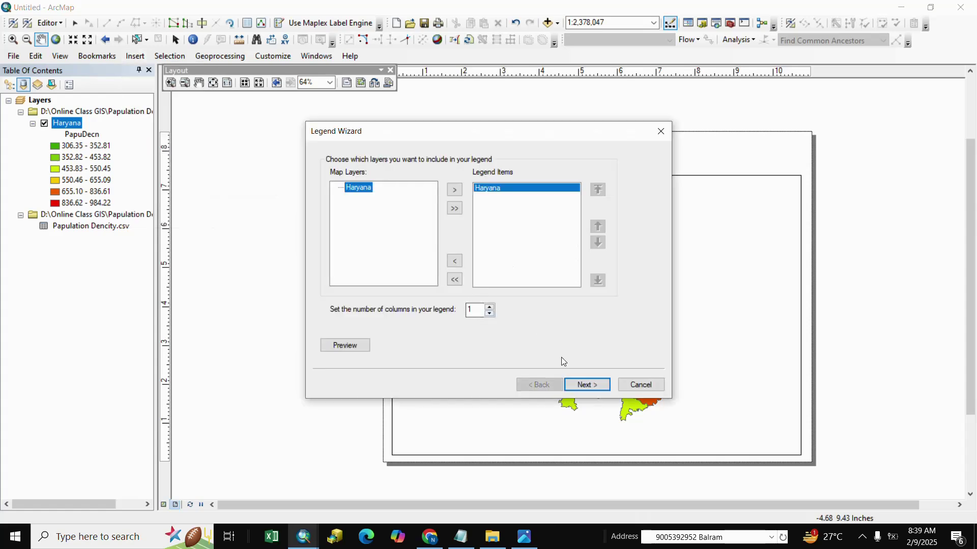
left_click(587, 385)
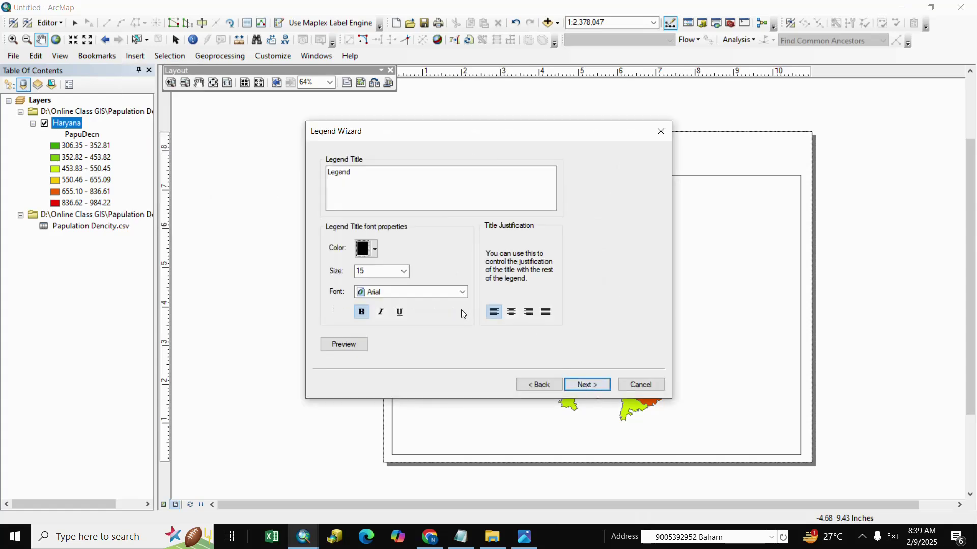
left_click(377, 256)
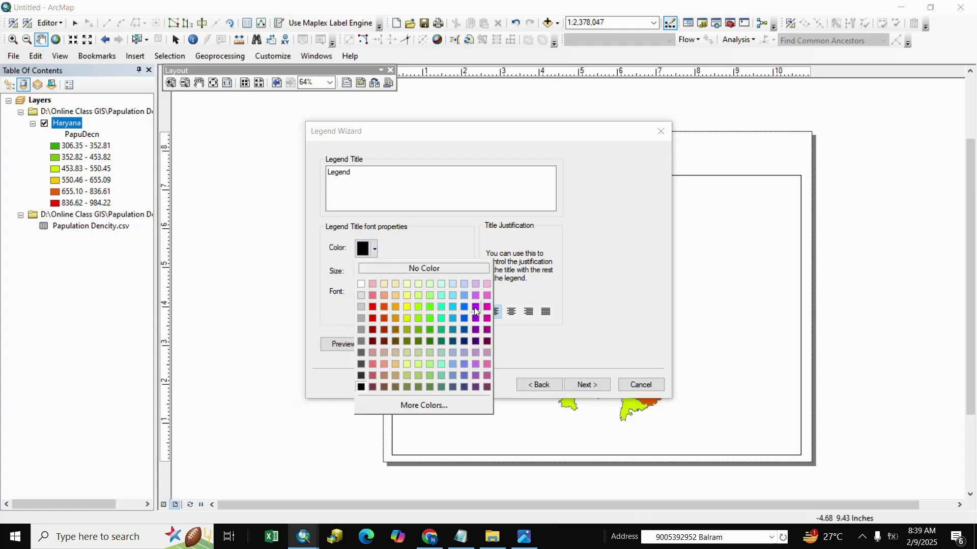
left_click(474, 308)
left_click(404, 271)
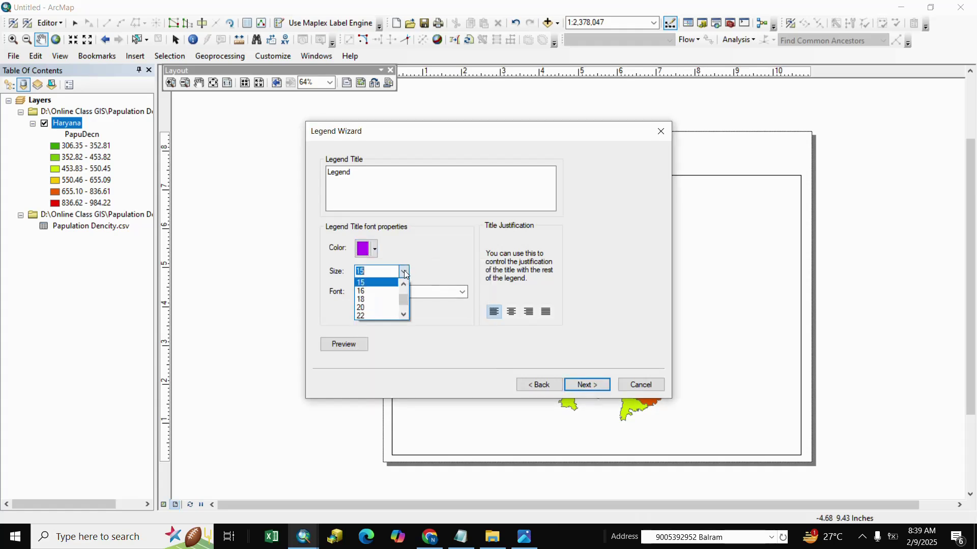
left_click(371, 300)
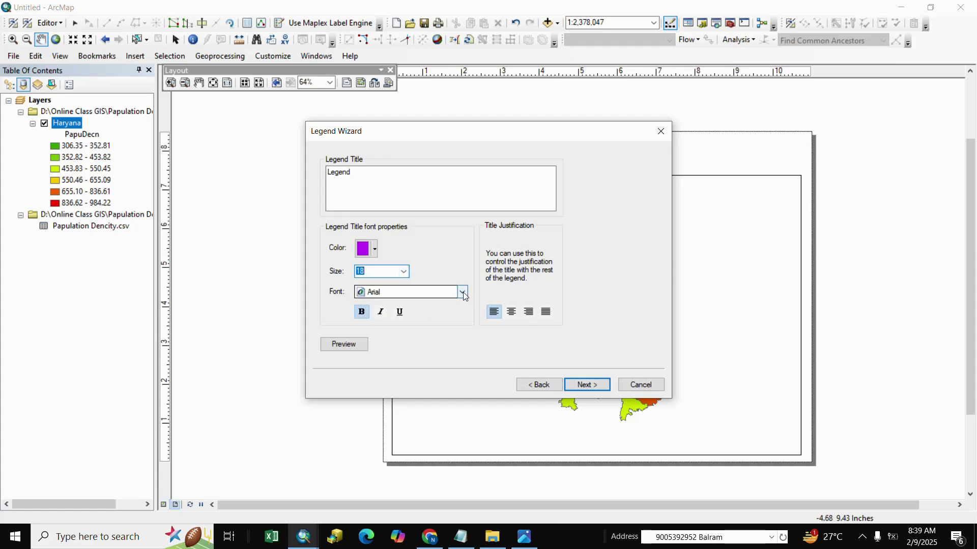
left_click(465, 297)
left_click(373, 316)
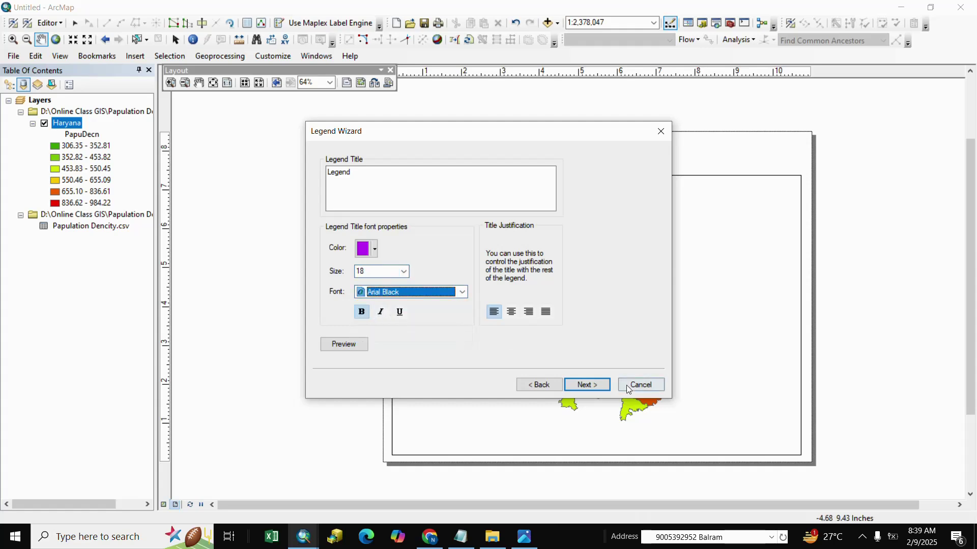
Give the legend frame a 1.5 pt border, light blue background and sand-coloured drop shadow.
left_click(587, 384)
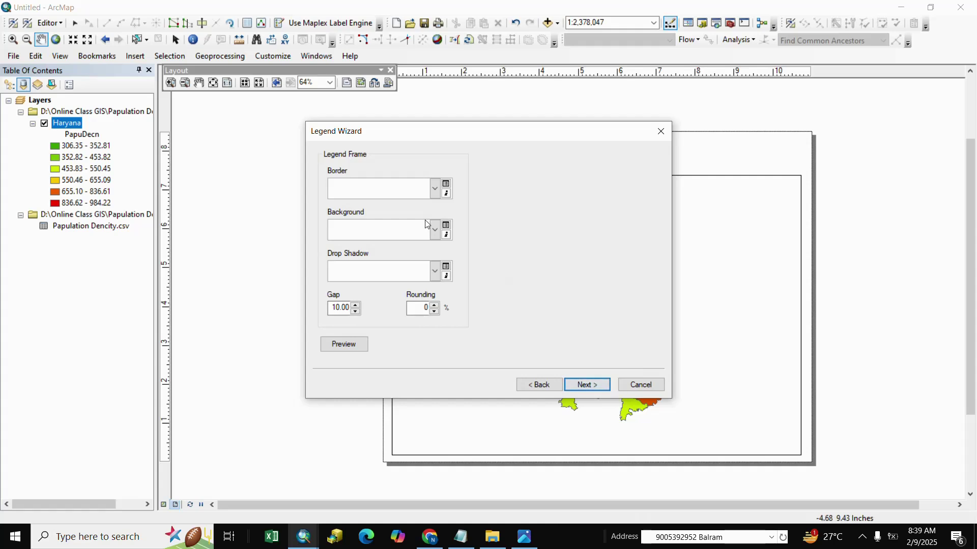
left_click(434, 192)
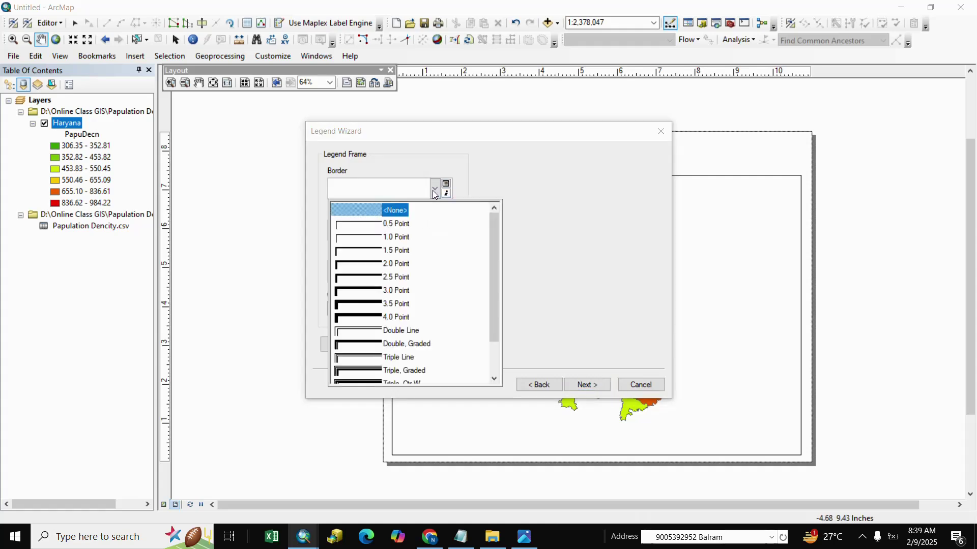
left_click(362, 250)
left_click(433, 232)
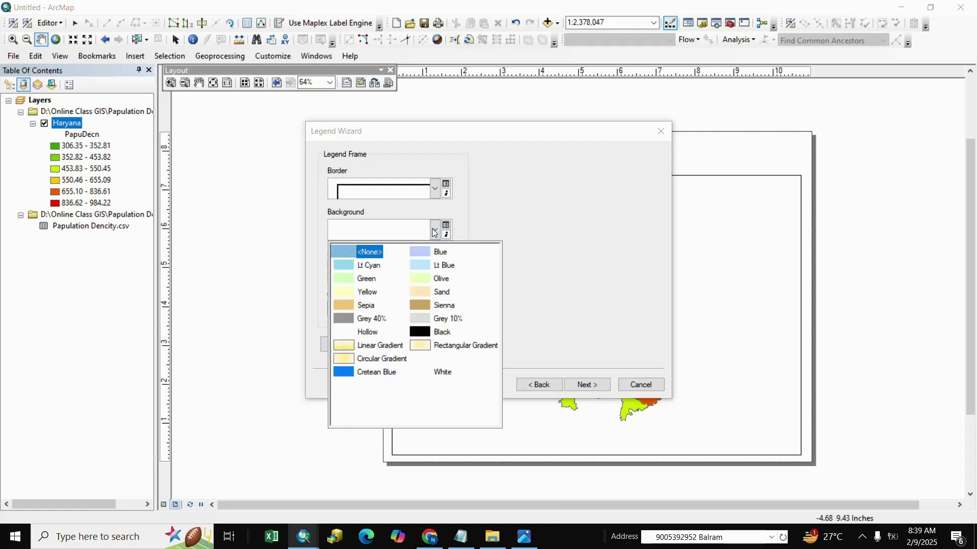
left_click(425, 265)
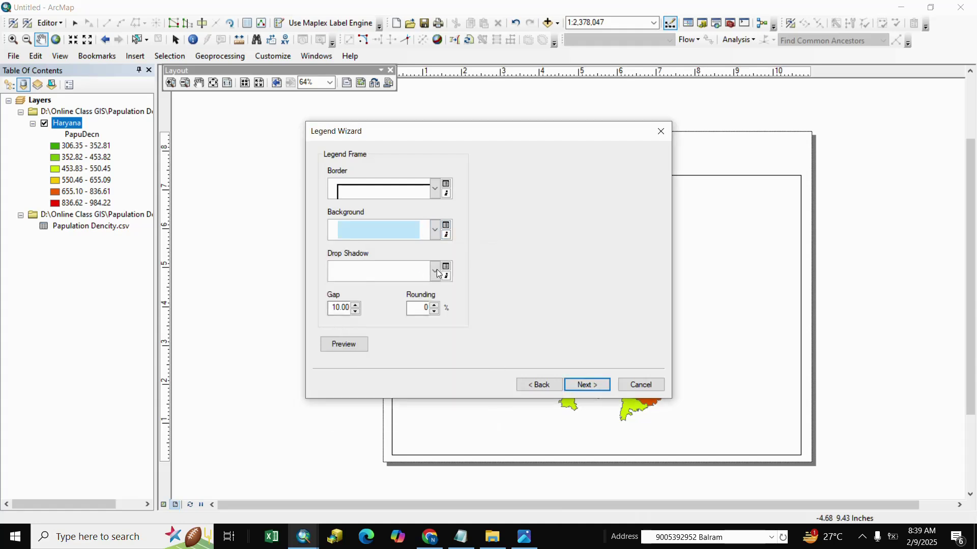
left_click(436, 271)
left_click(423, 345)
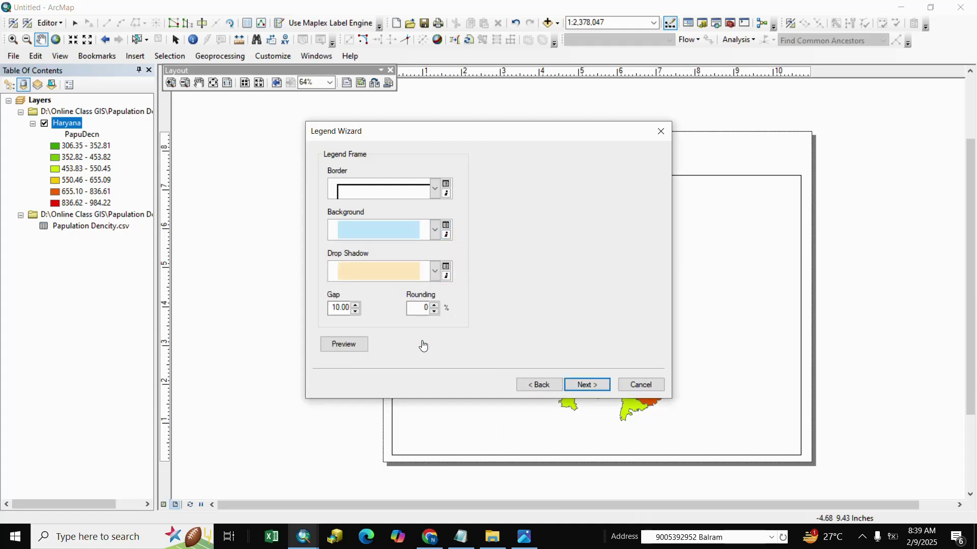
Finish the legend and place it, enlarged, to the right of the map.
left_click(594, 384)
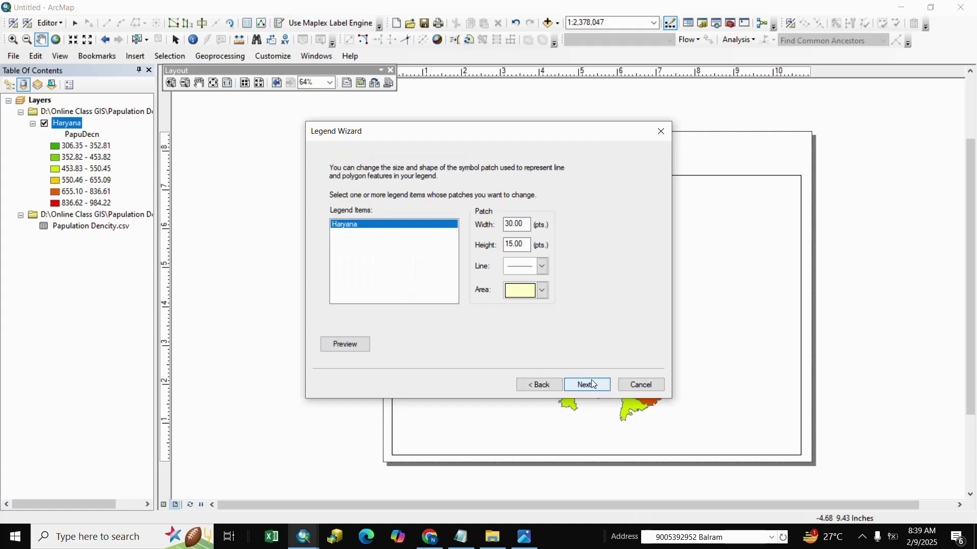
left_click(593, 385)
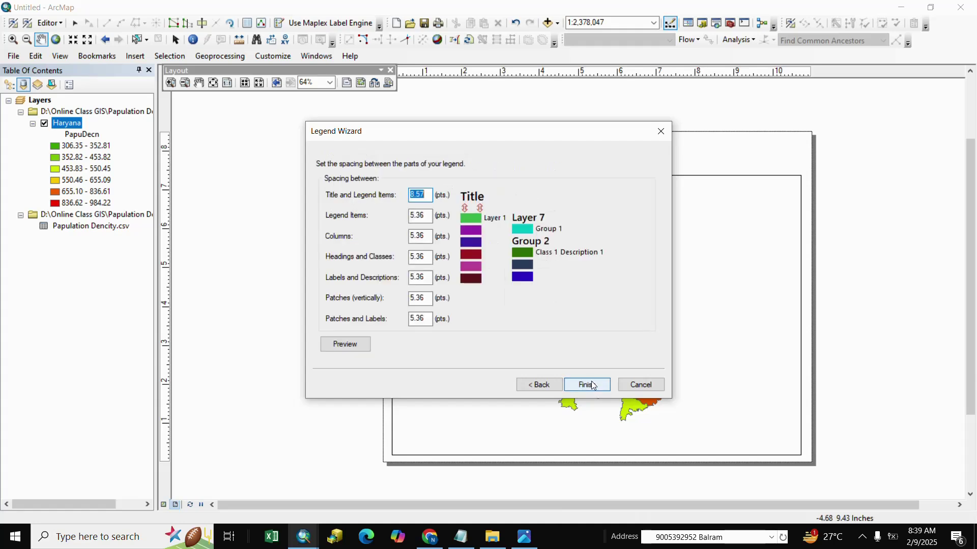
left_click(587, 385)
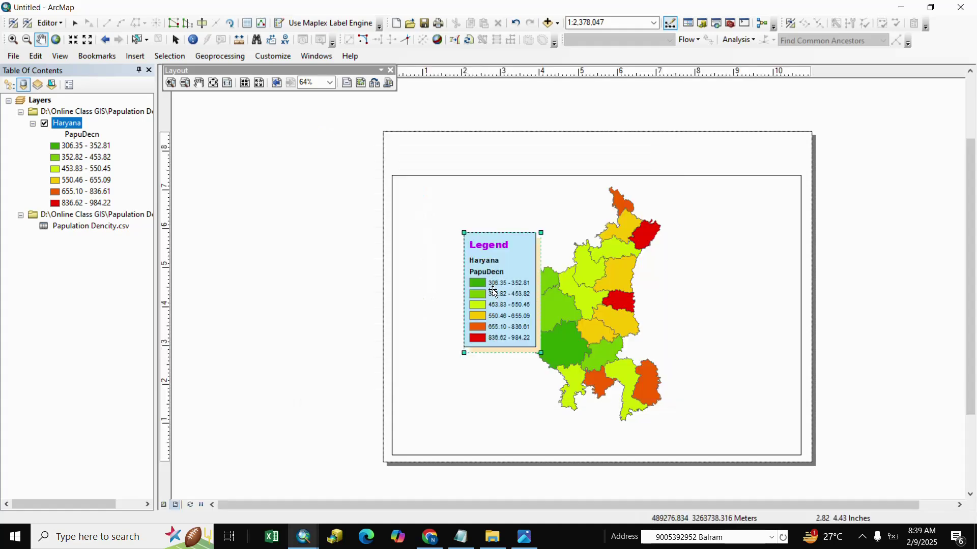
left_click_drag(492, 290, 743, 301)
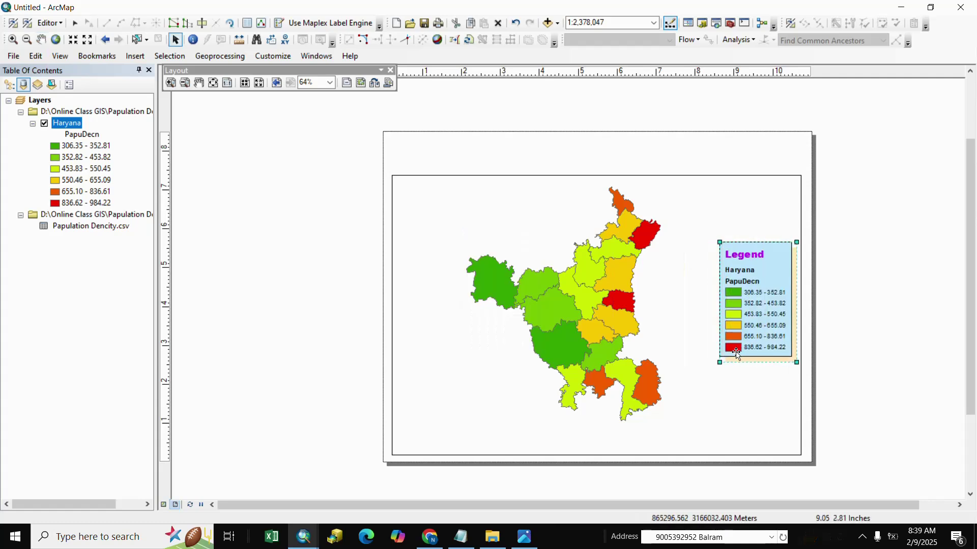
left_click_drag(719, 362, 712, 378)
left_click_drag(745, 328, 743, 326)
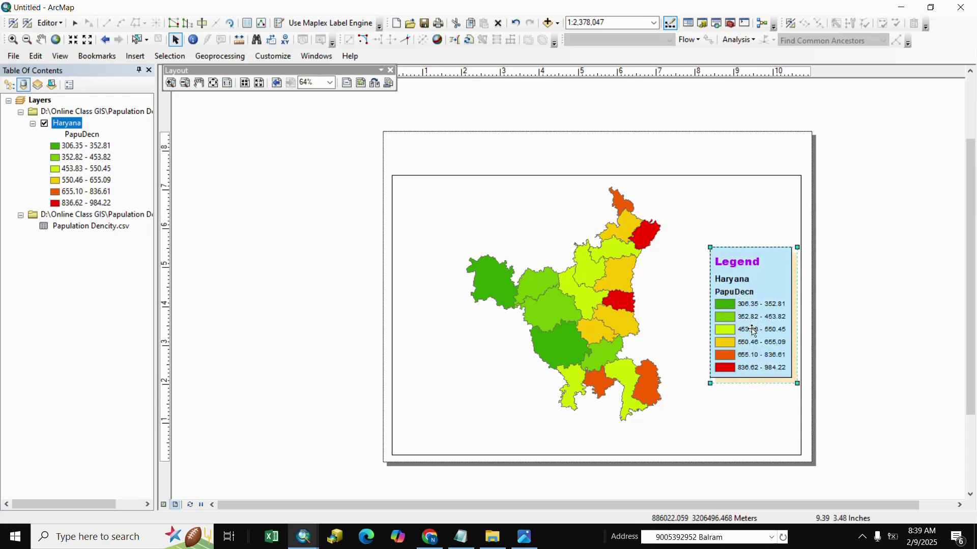
left_click(315, 143)
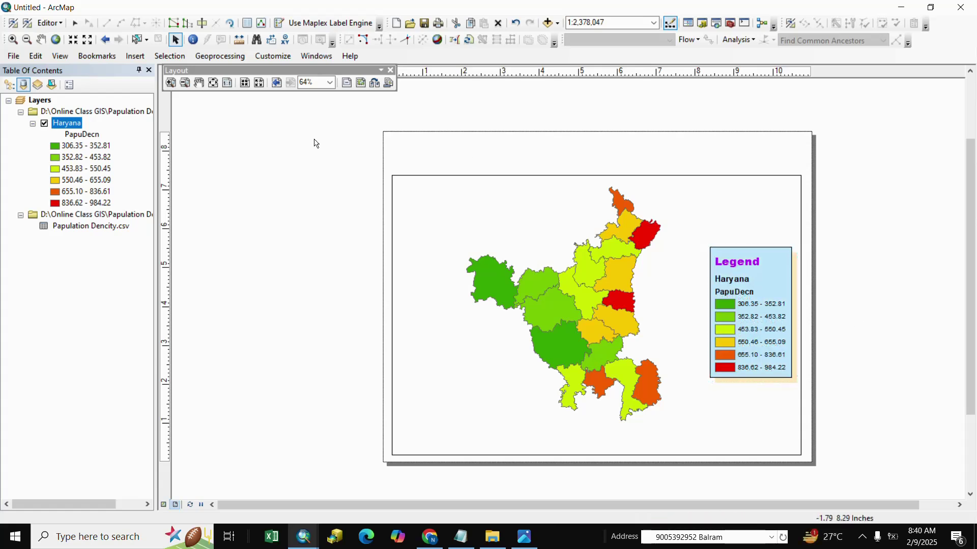
Insert the ESRI North 7 compass north arrow at the map's upper right, above the legend.
left_click(134, 55)
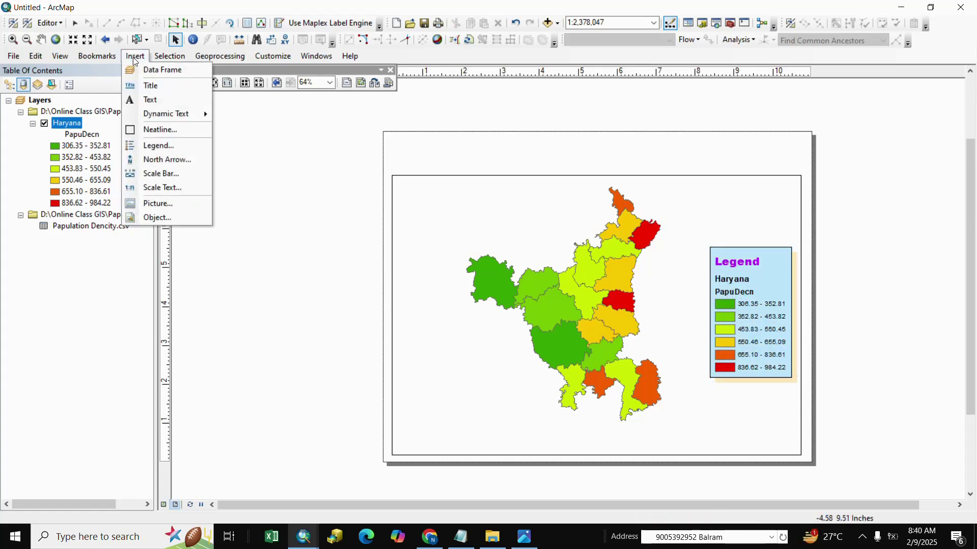
left_click(161, 161)
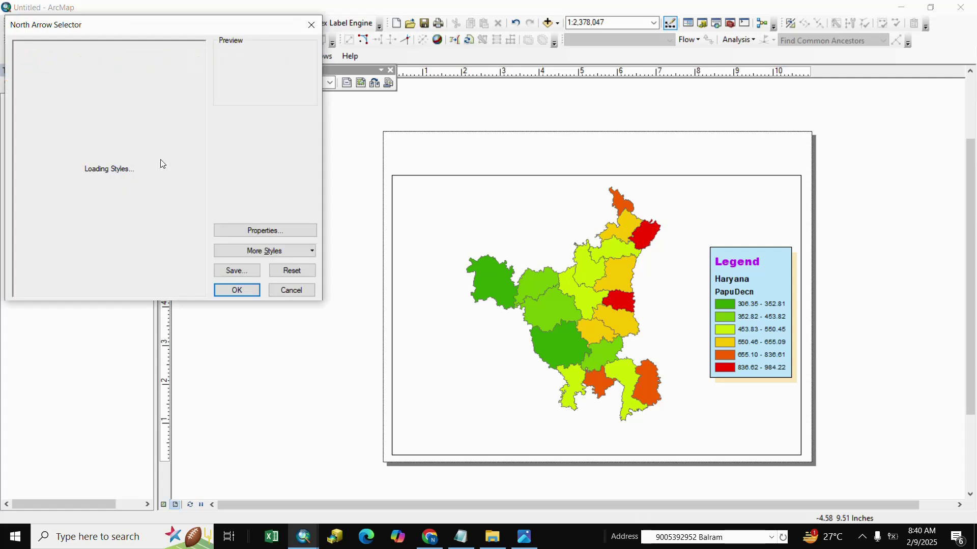
left_click_drag(182, 29, 320, 53)
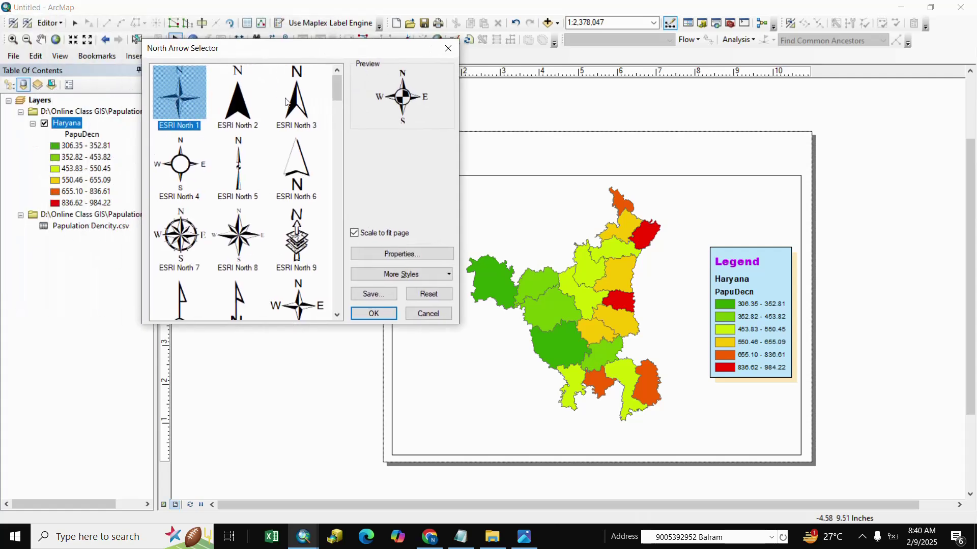
left_click(184, 231)
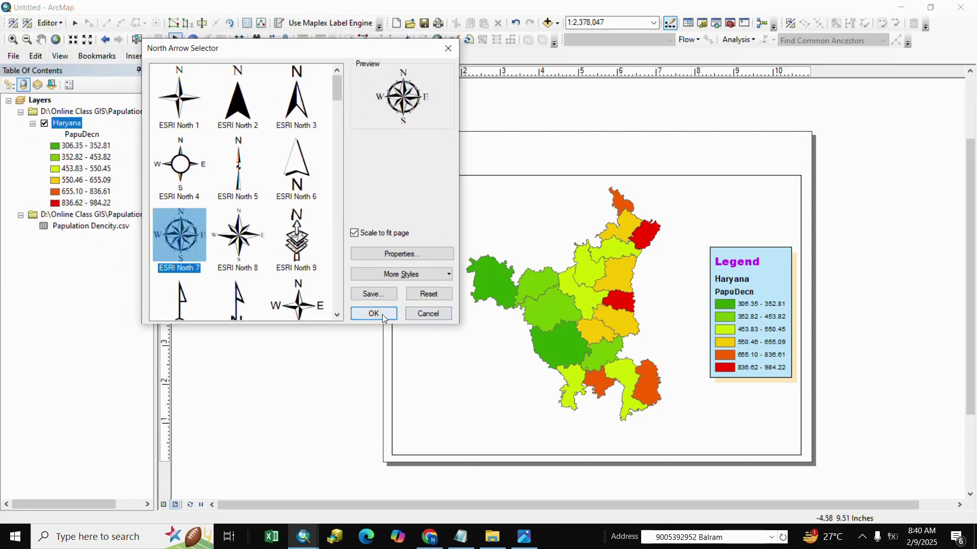
left_click(373, 313)
left_click_drag(481, 331, 727, 233)
left_click(194, 114)
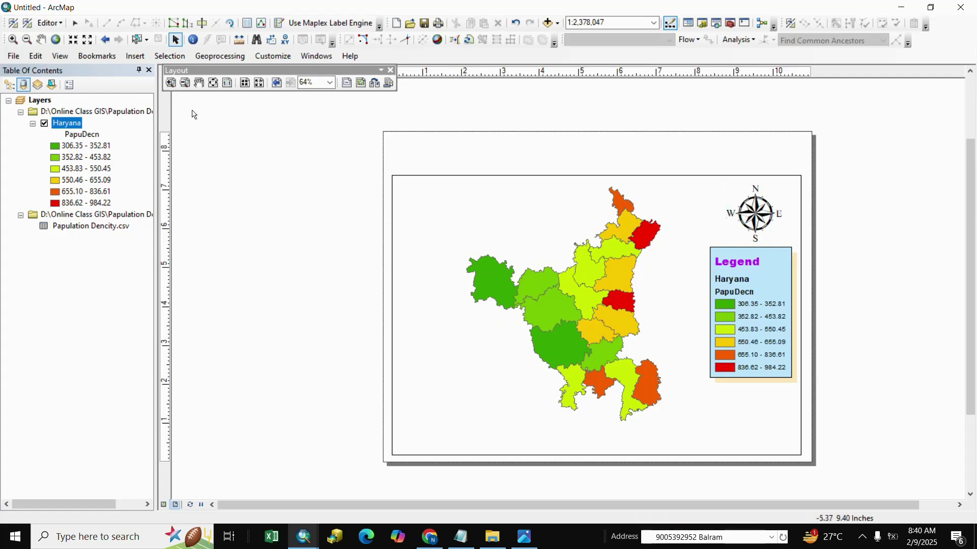
Insert an Alternating Scale Bar 1 and place it below the legend at lower right.
left_click(133, 56)
left_click(153, 173)
left_click(85, 219)
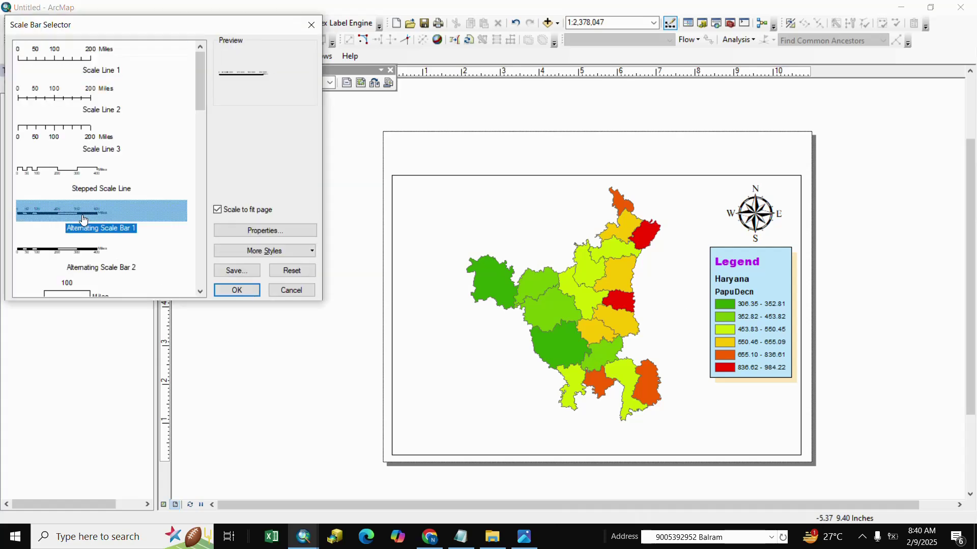
left_click(236, 290)
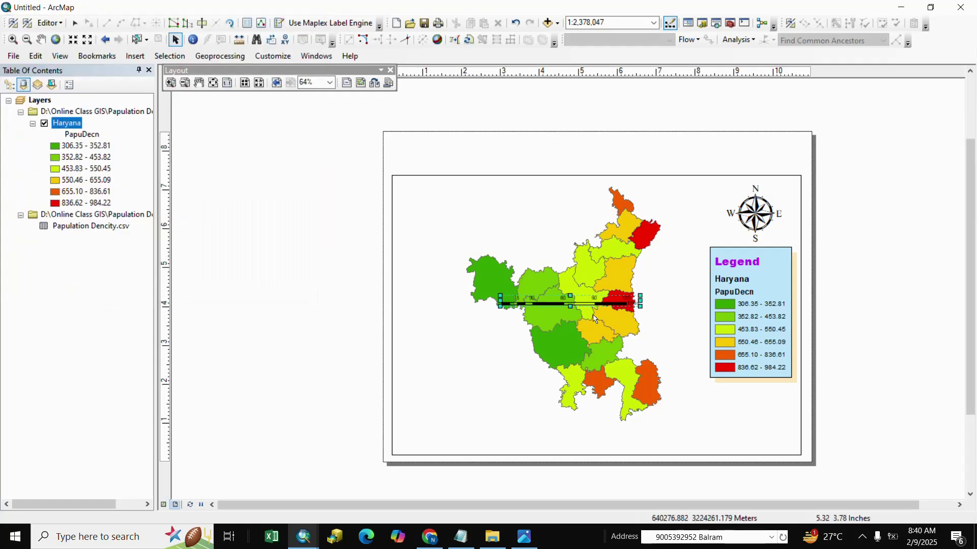
left_click_drag(582, 304, 756, 404)
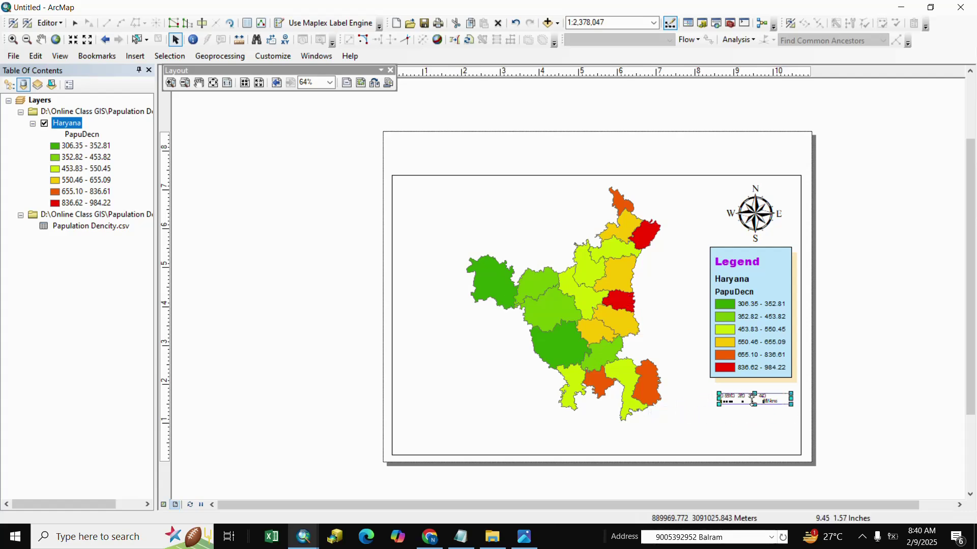
right_click(756, 403)
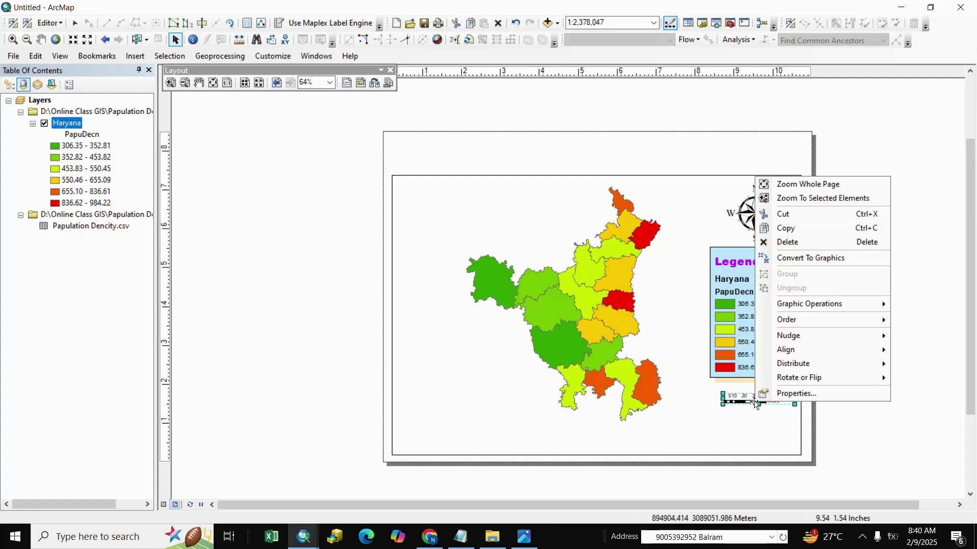
Set the scale bar division units to Kilometers with the label KM.
left_click(790, 393)
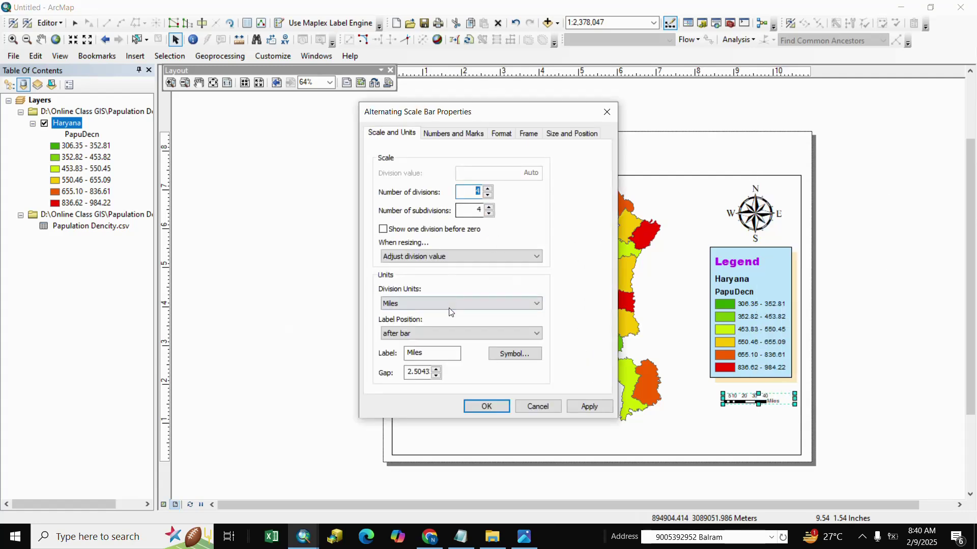
left_click(538, 304)
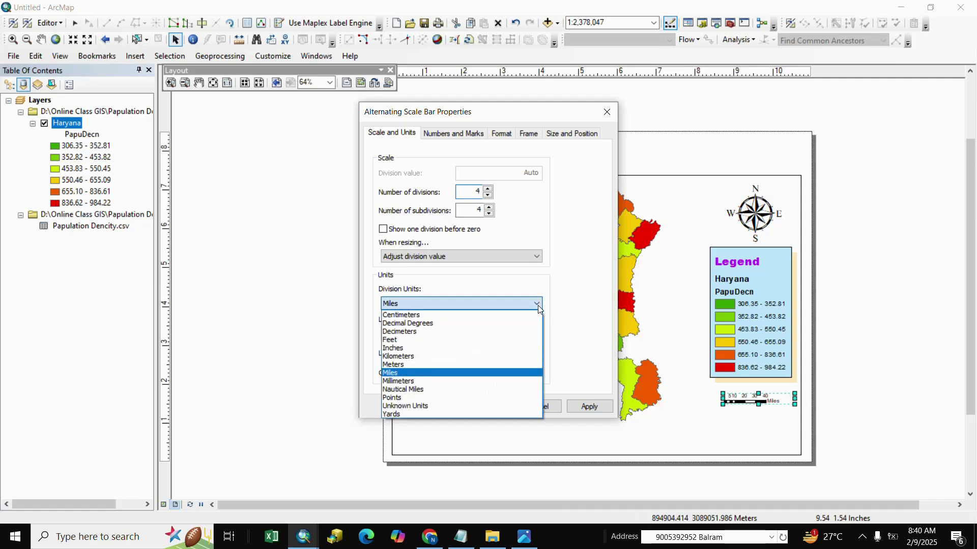
left_click(398, 356)
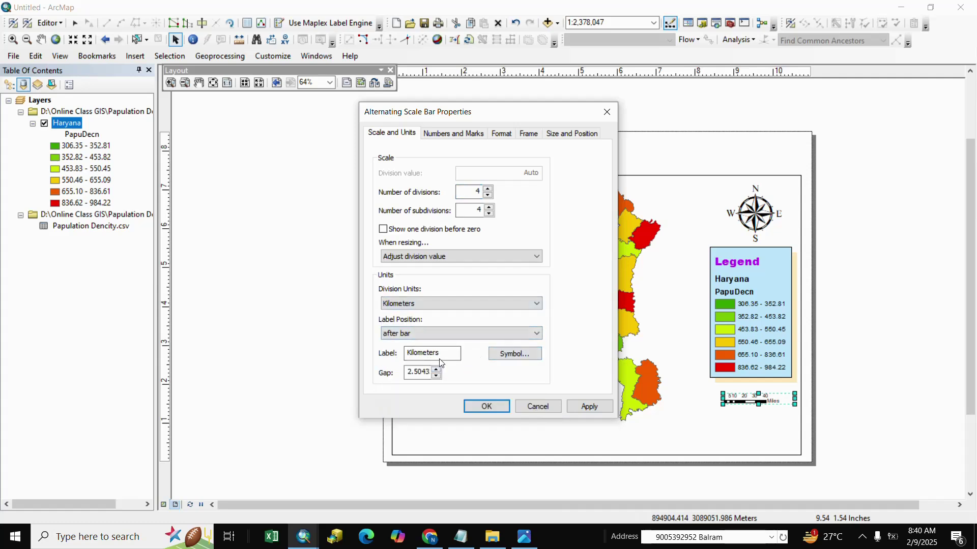
left_click_drag(447, 353, 366, 347)
type("KM")
left_click(597, 409)
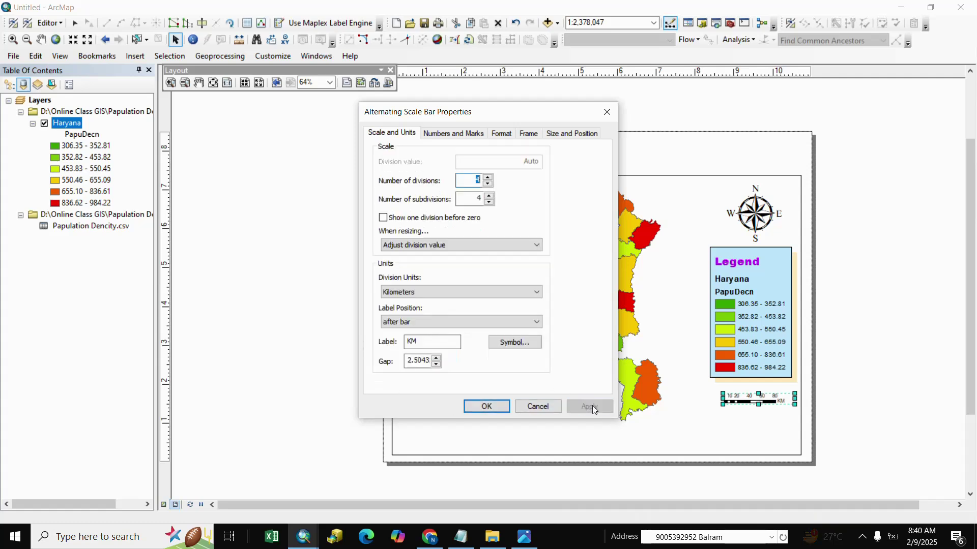
Make the scale bar numbers red and the bar blue.
left_click(500, 135)
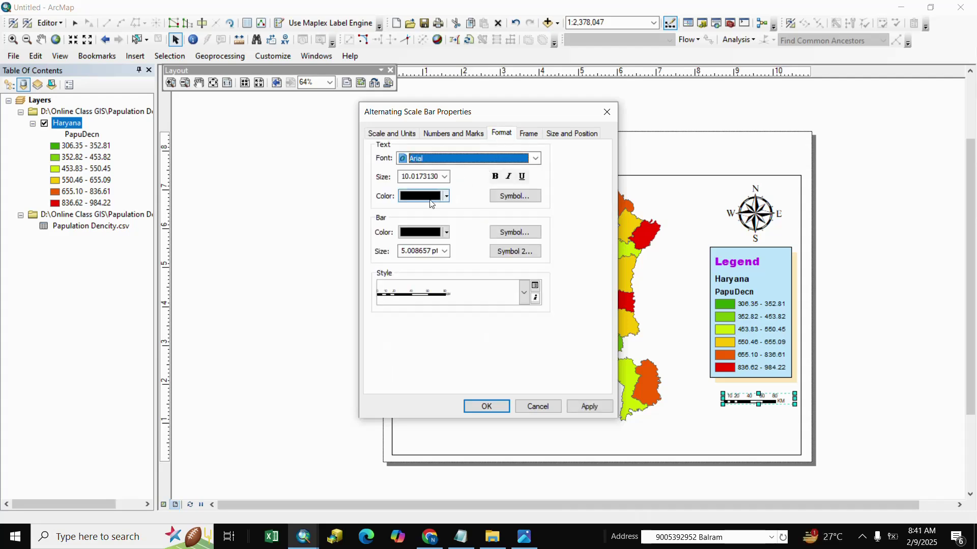
left_click(447, 196)
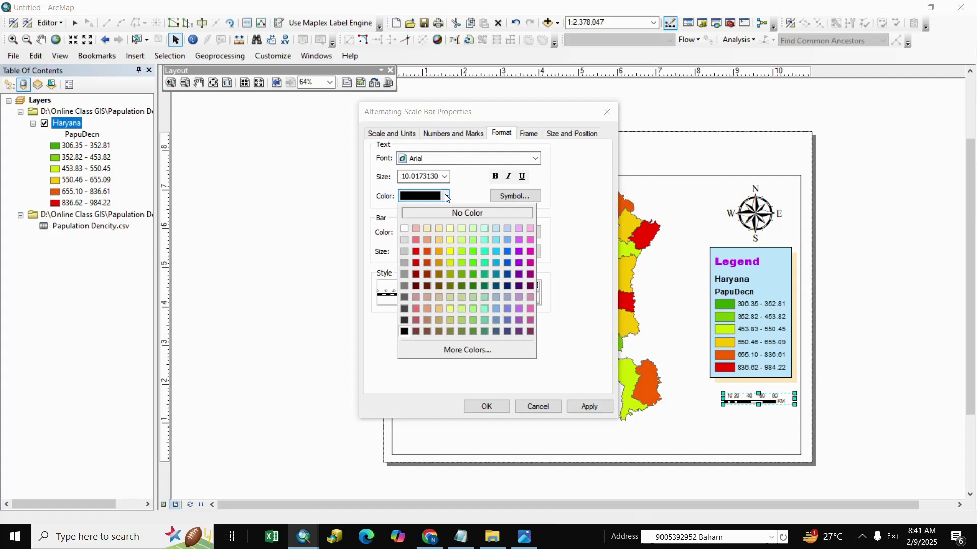
left_click(415, 252)
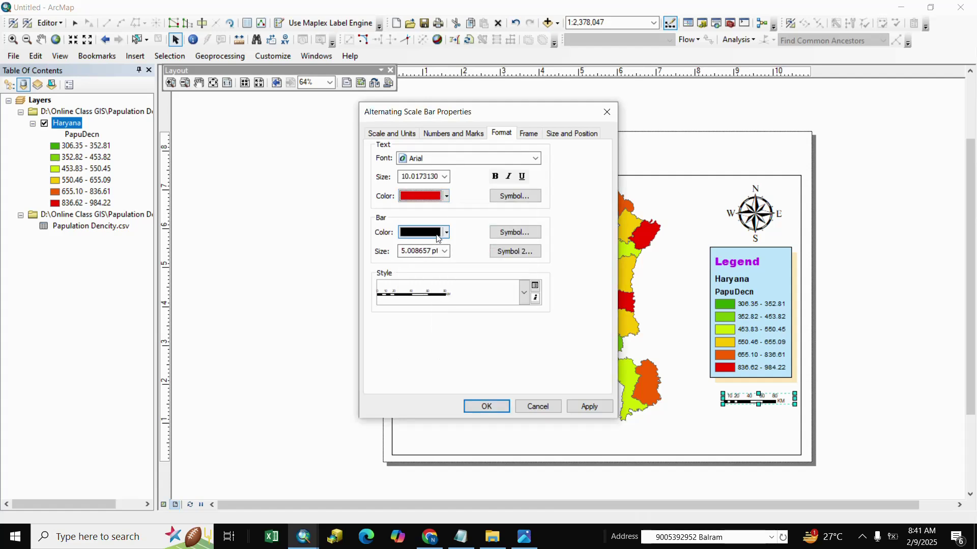
left_click(446, 234)
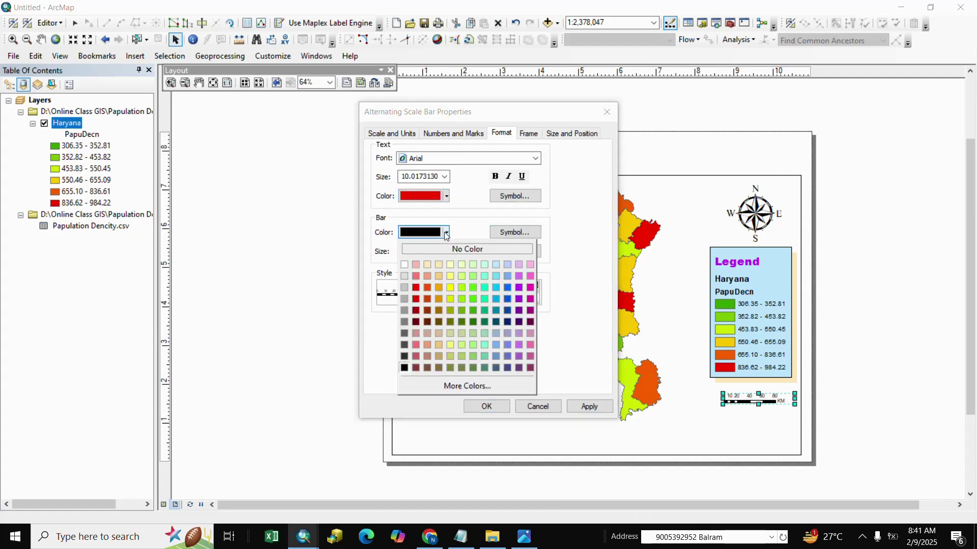
left_click(507, 299)
left_click(589, 406)
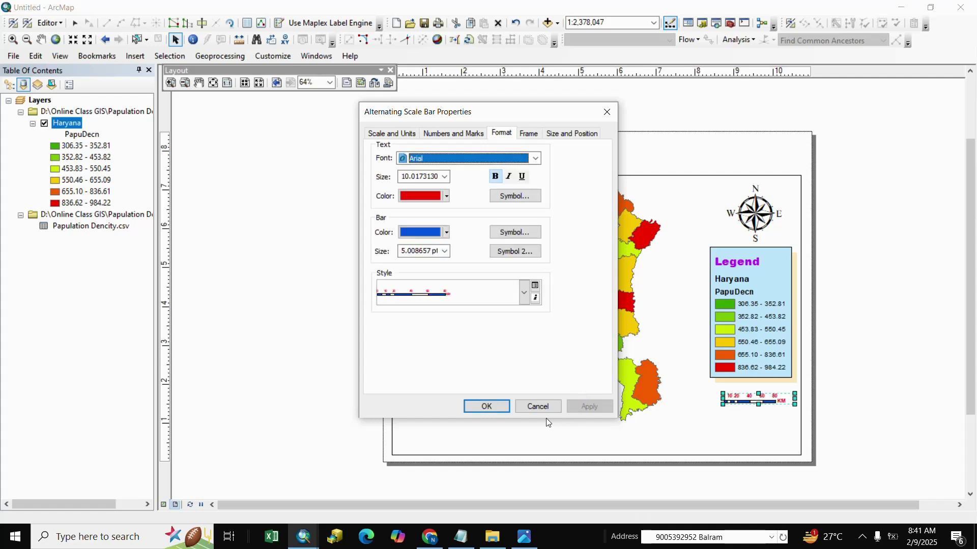
left_click(486, 406)
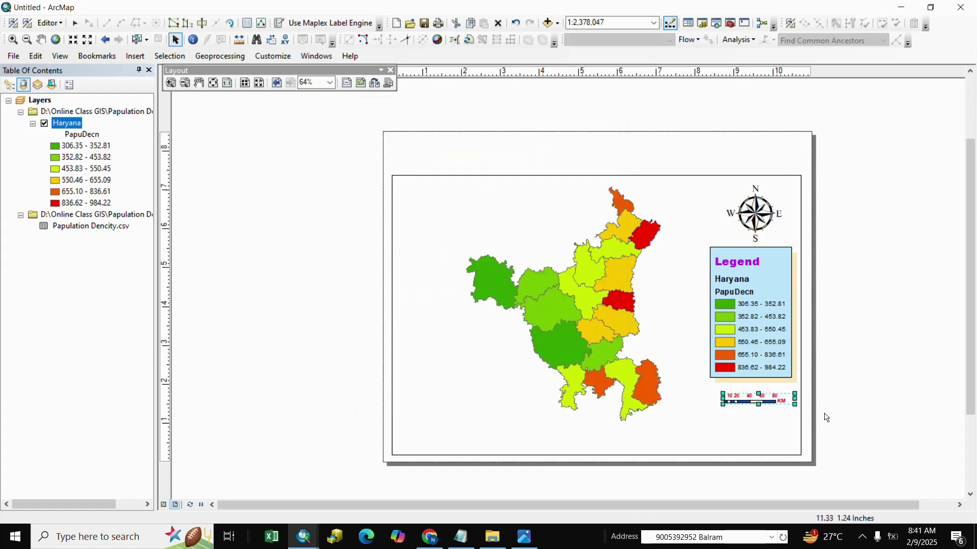
Stretch the scale bar, then add the title 'HARYANA PAPULATION DENCITY MAP' above the map.
left_click_drag(759, 405, 717, 406)
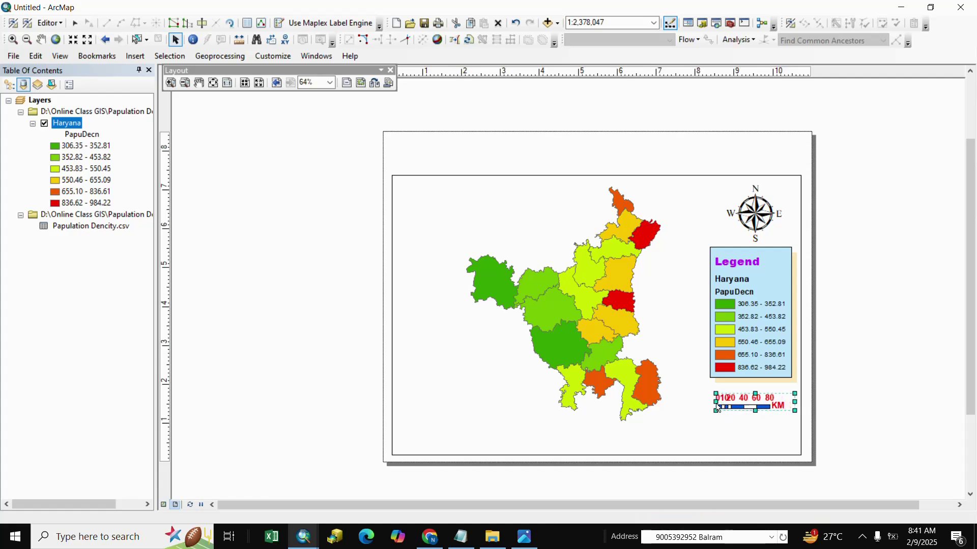
left_click(845, 404)
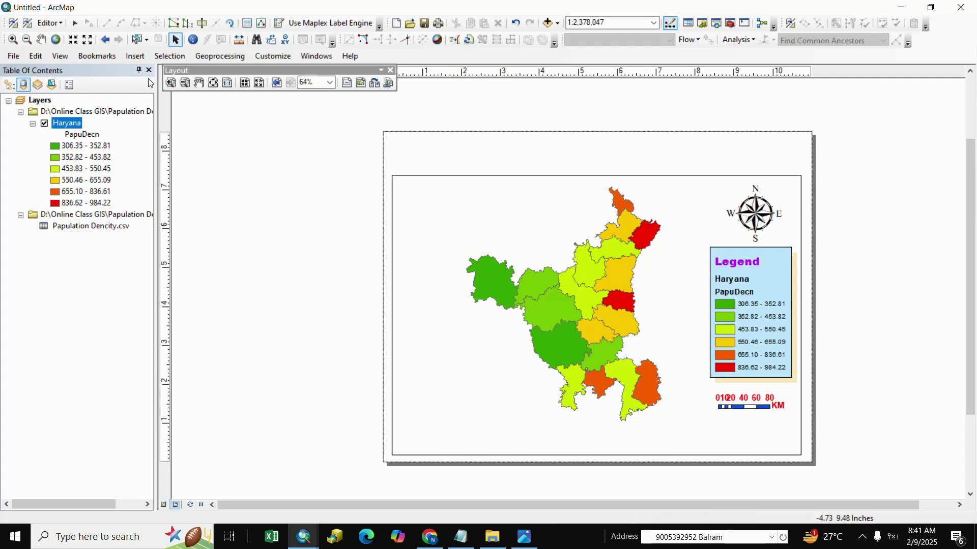
left_click(143, 62)
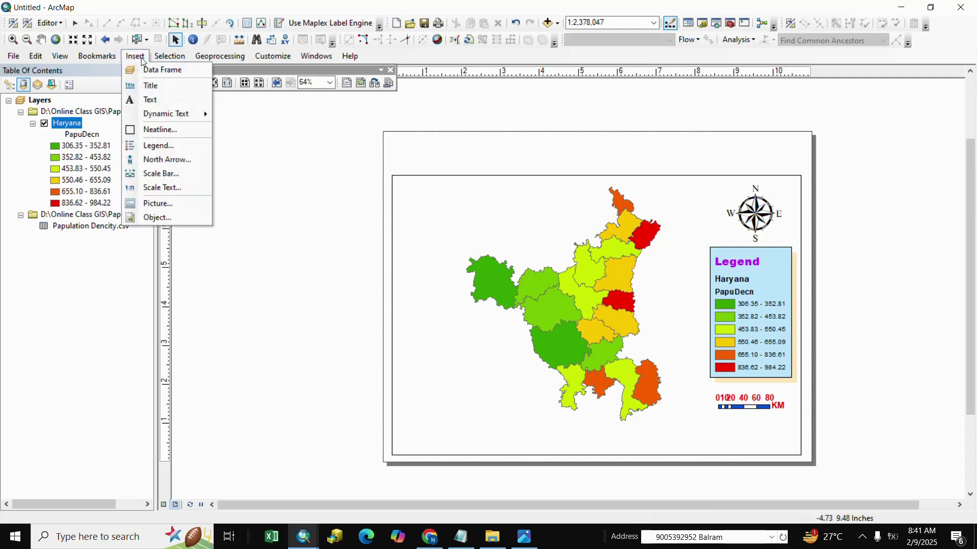
left_click(154, 83)
left_click_drag(469, 236, 536, 248)
type("HA")
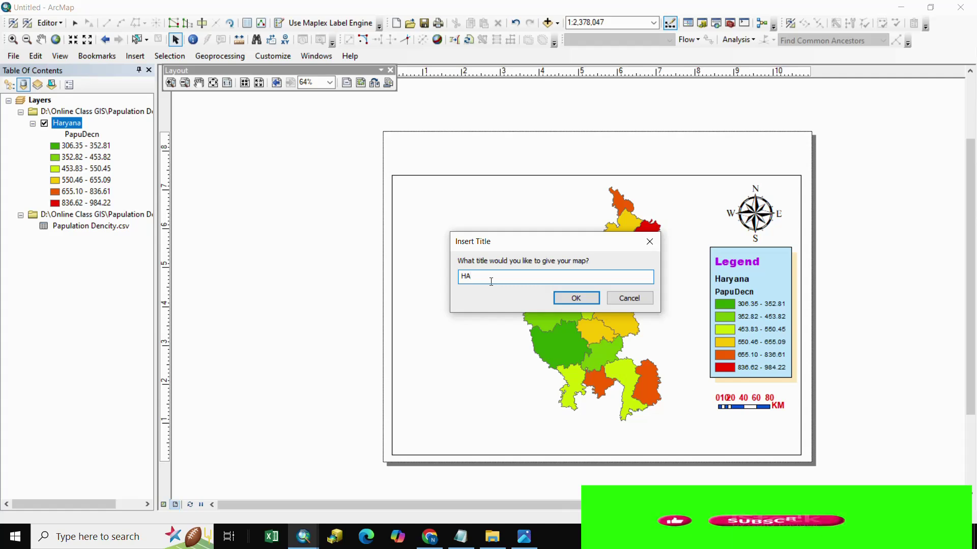
type("RYANA")
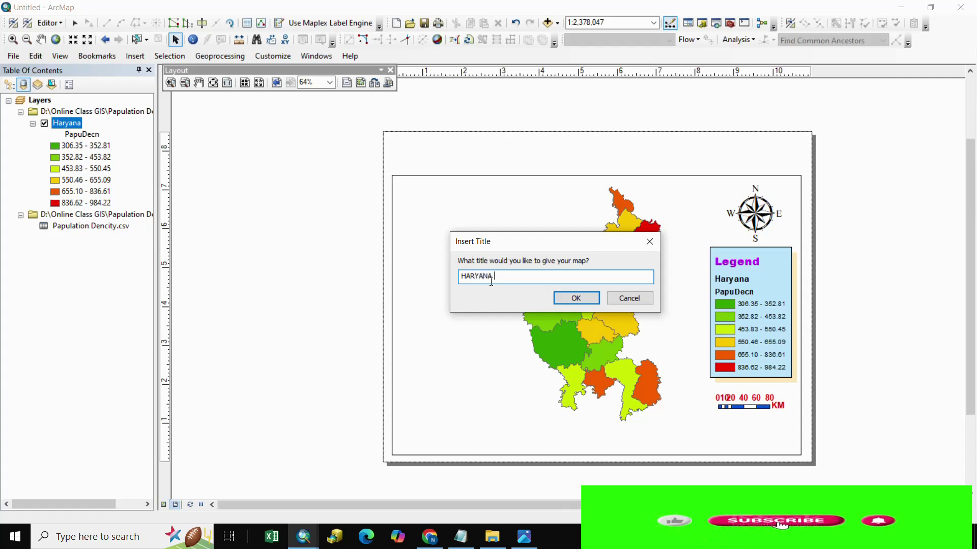
type(" PAP")
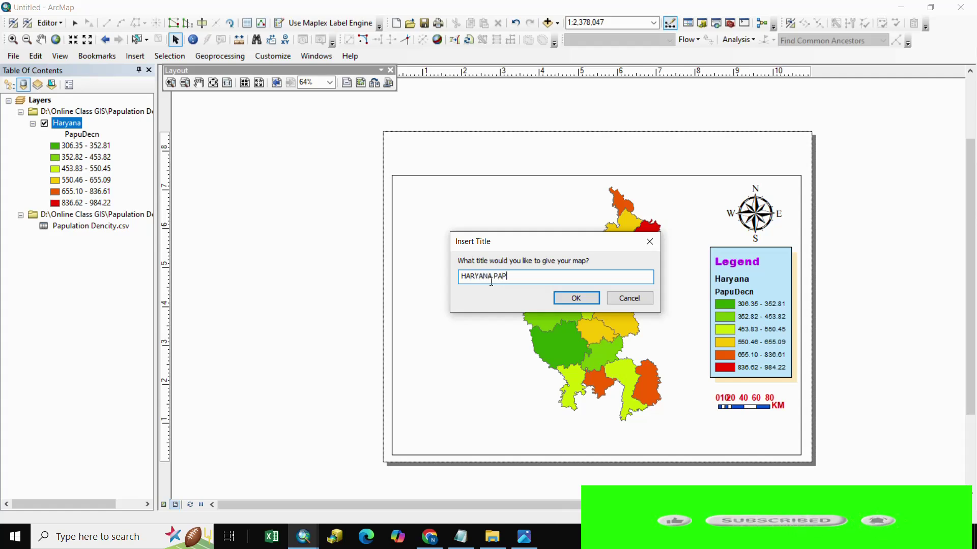
type("ULATIO")
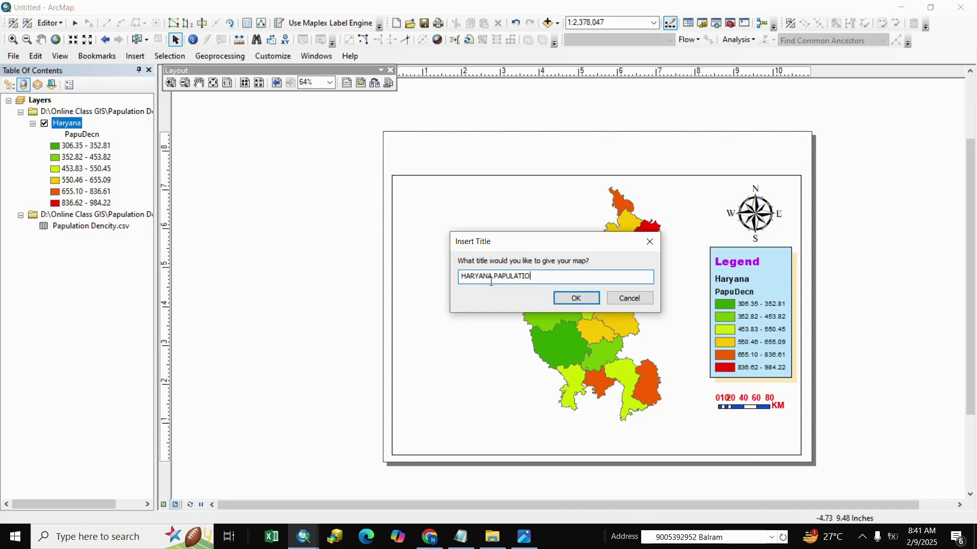
type("N DENCITY MAP")
left_click(572, 299)
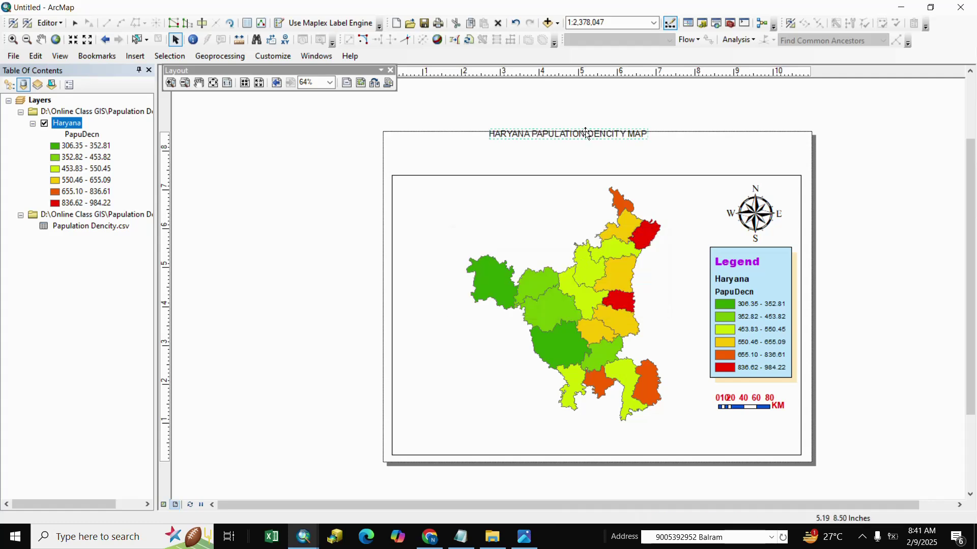
left_click_drag(586, 136, 584, 153)
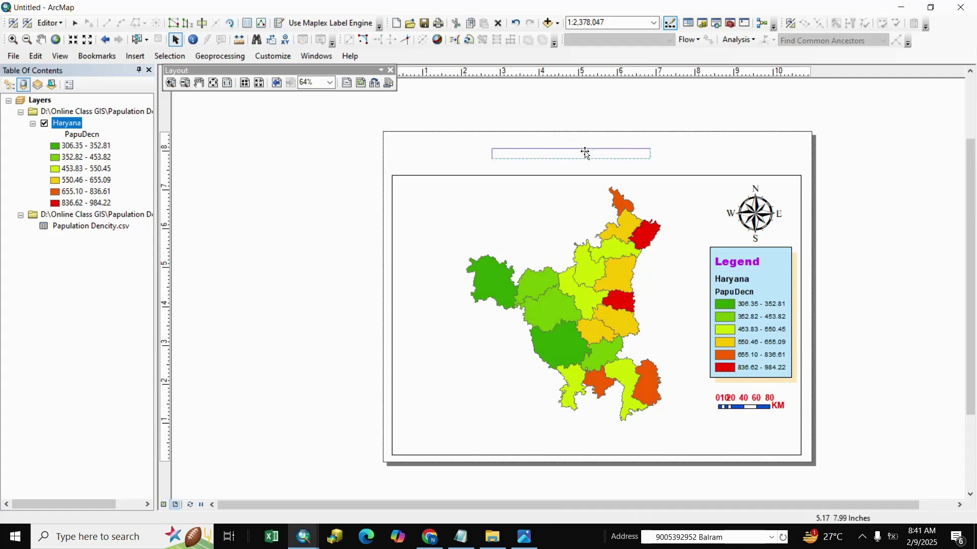
Format the title as bold Arial Black 48 pt and move it up and right.
double_click(583, 152)
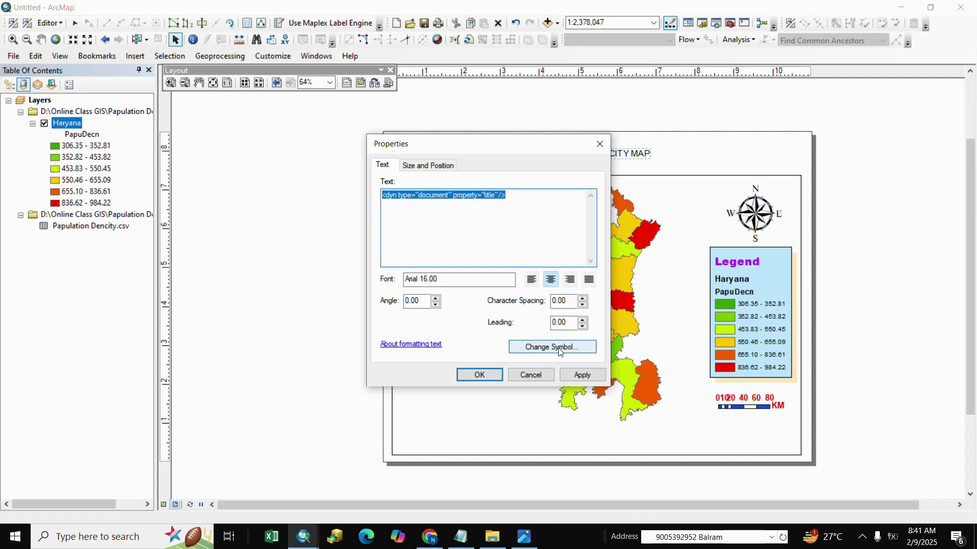
left_click(560, 350)
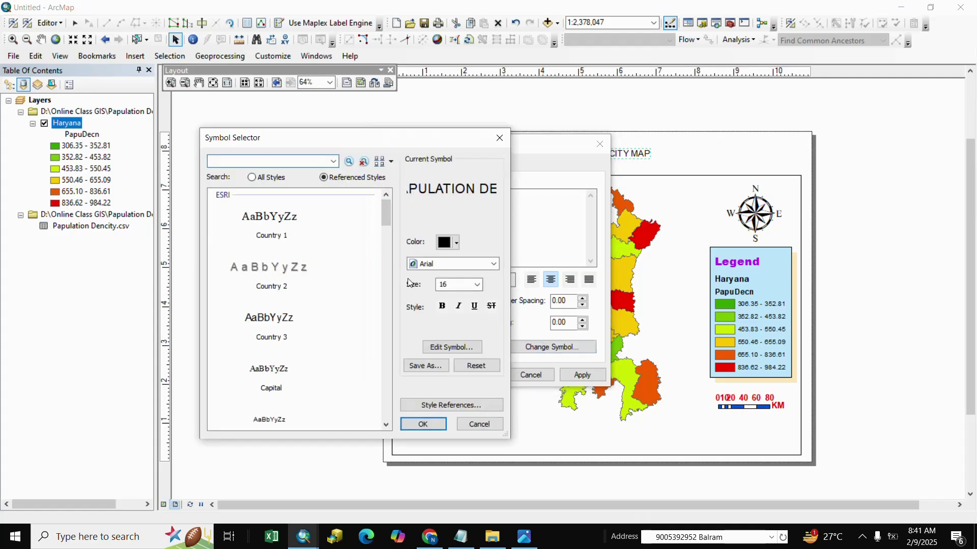
left_click(477, 284)
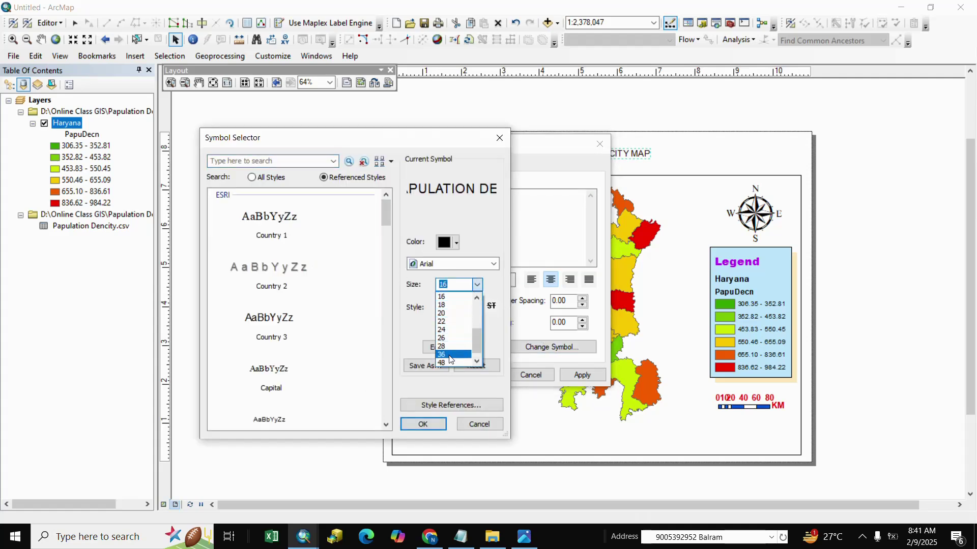
left_click(444, 362)
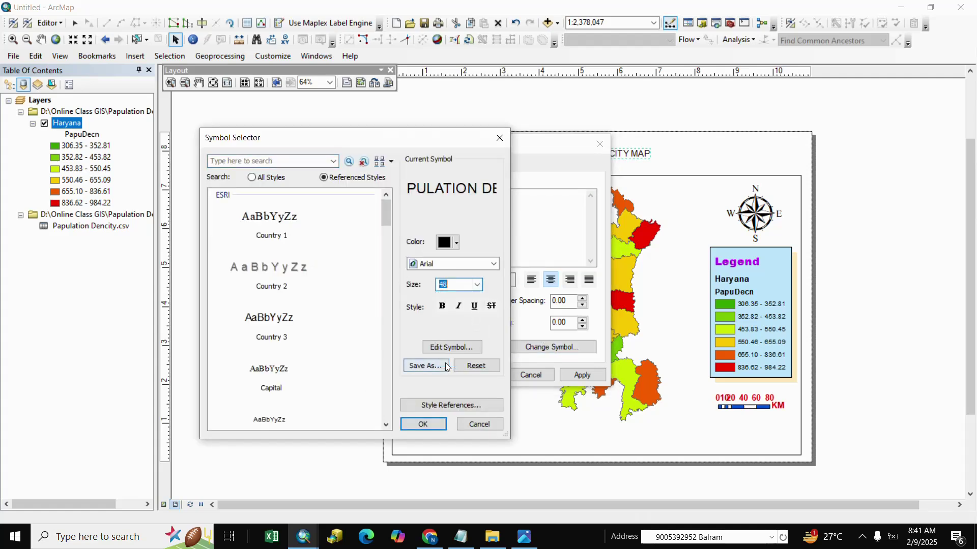
left_click(443, 307)
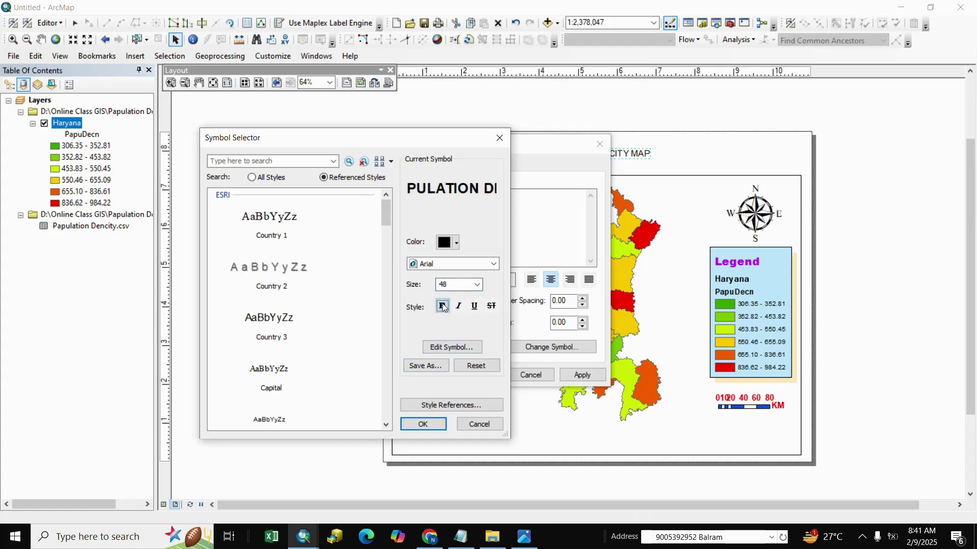
left_click(493, 263)
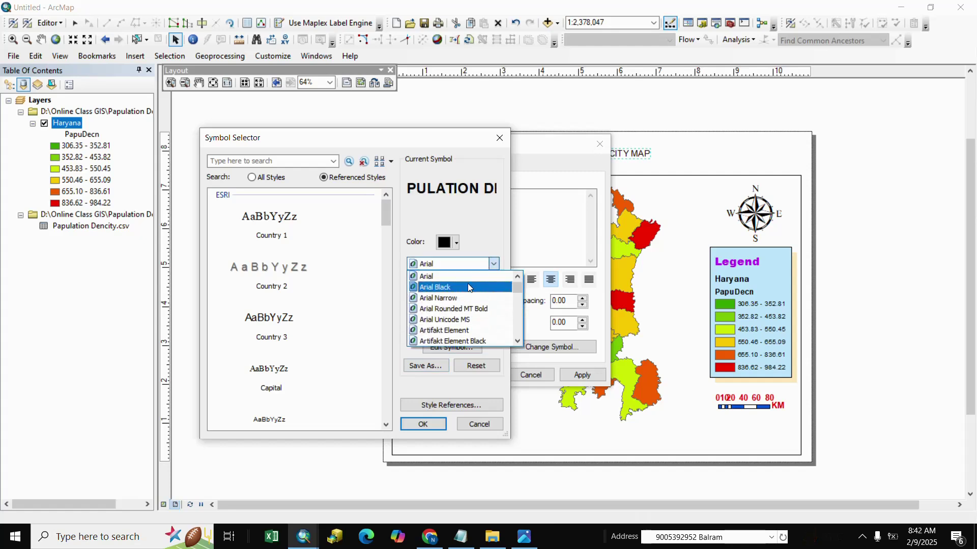
left_click(440, 288)
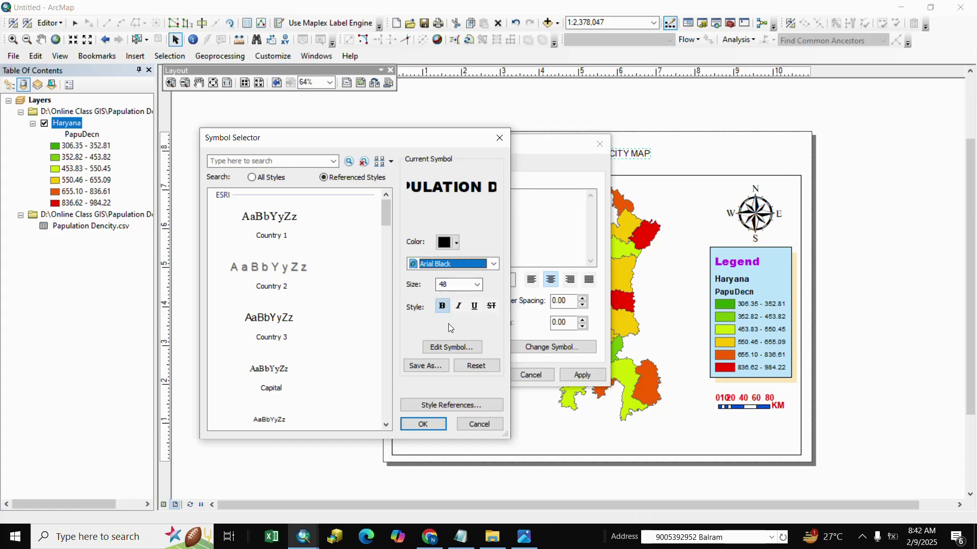
left_click(423, 424)
left_click(581, 375)
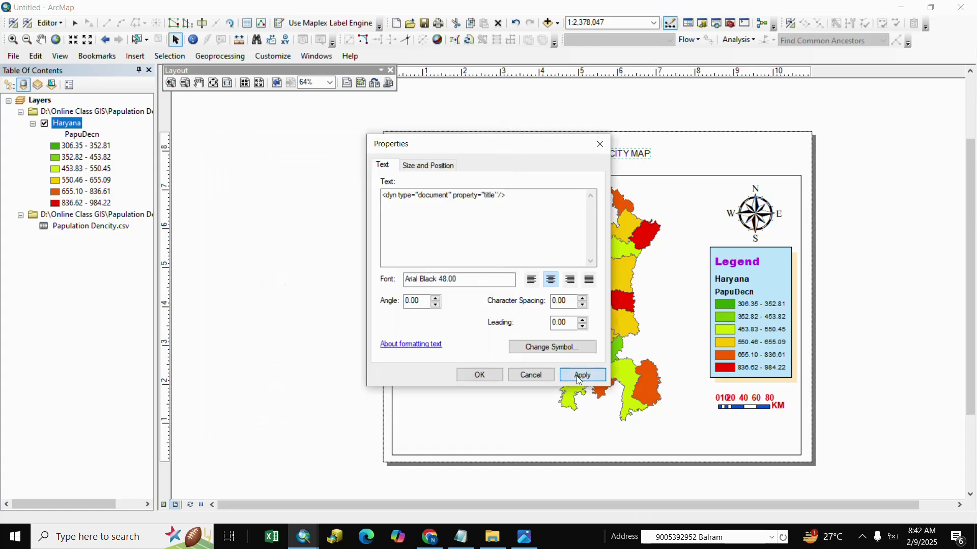
left_click(479, 374)
left_click_drag(694, 163, 720, 147)
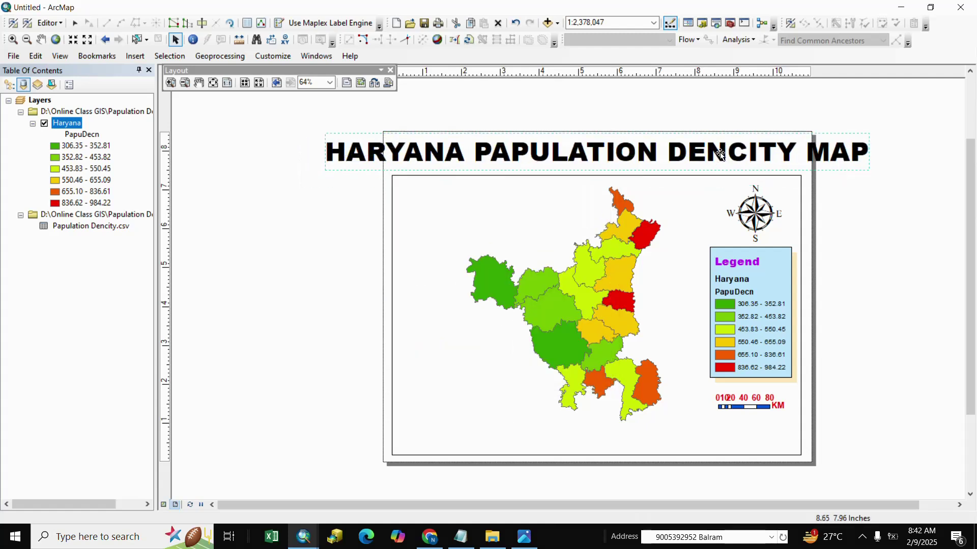
Reduce the title font size from 48 to 36 pt.
double_click(701, 163)
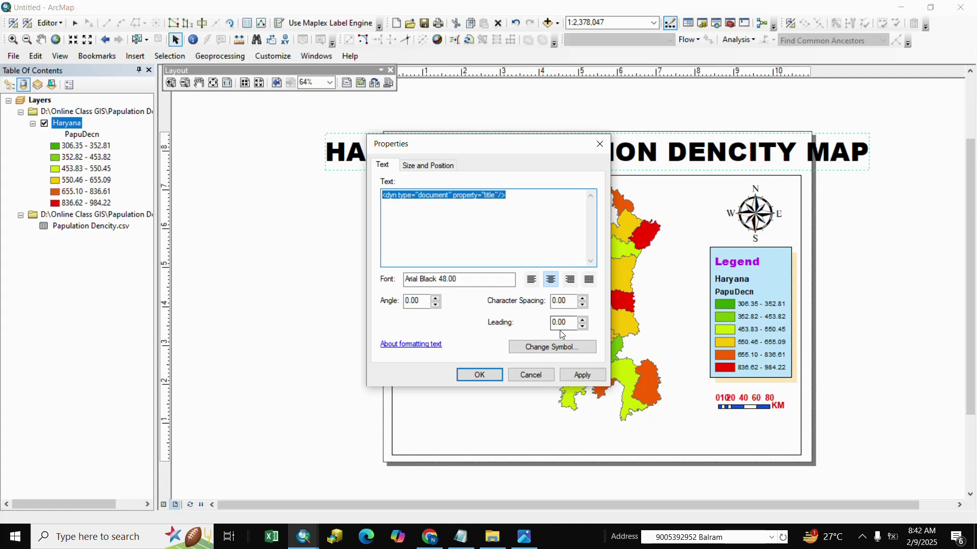
left_click(574, 348)
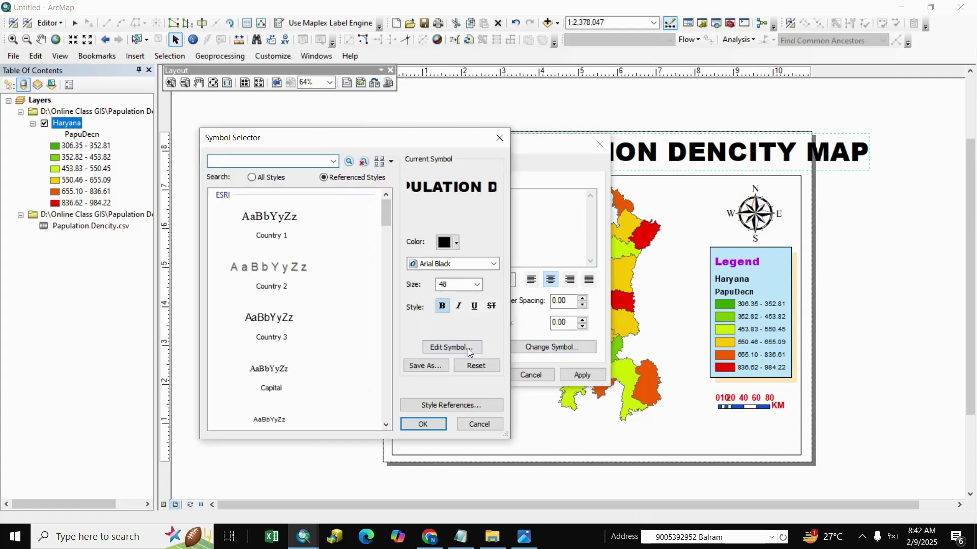
left_click(477, 284)
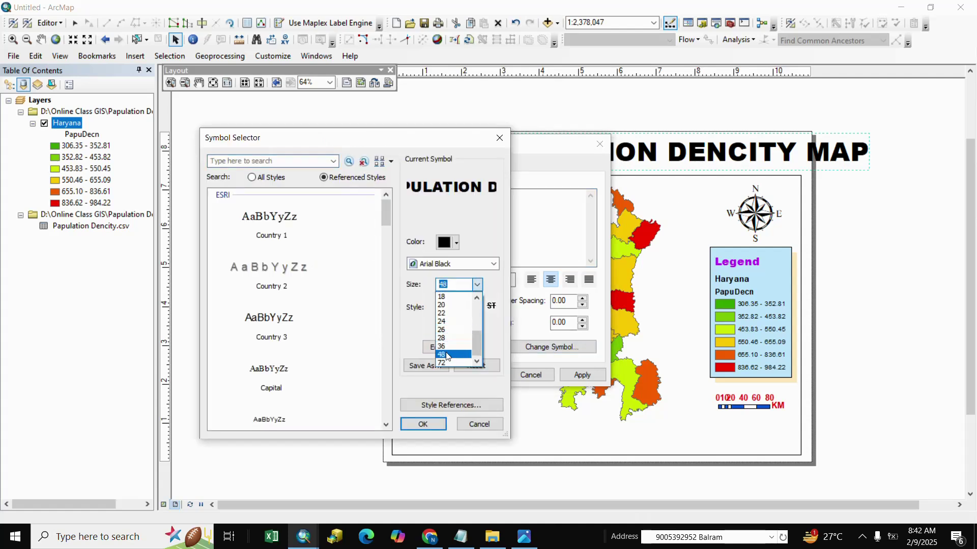
left_click(442, 346)
left_click(423, 424)
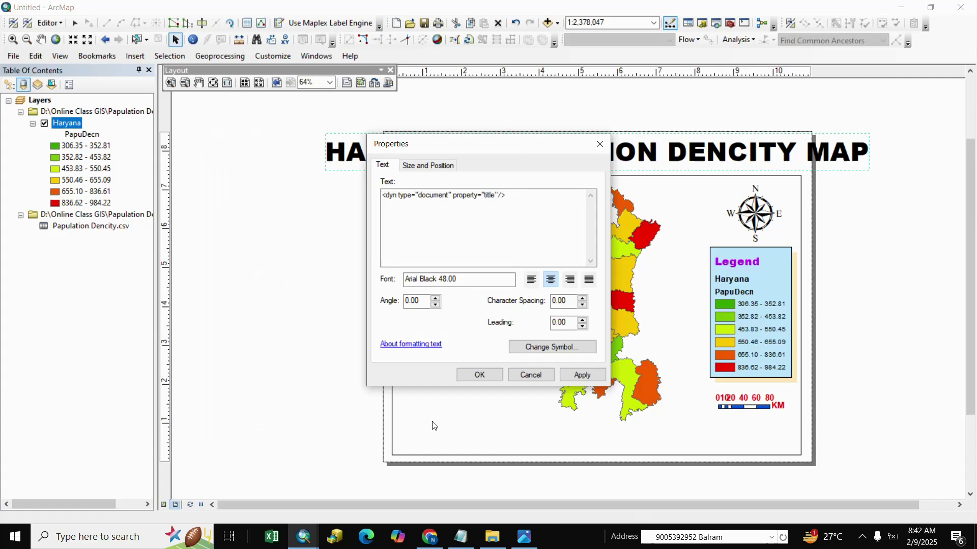
left_click(582, 375)
left_click(479, 375)
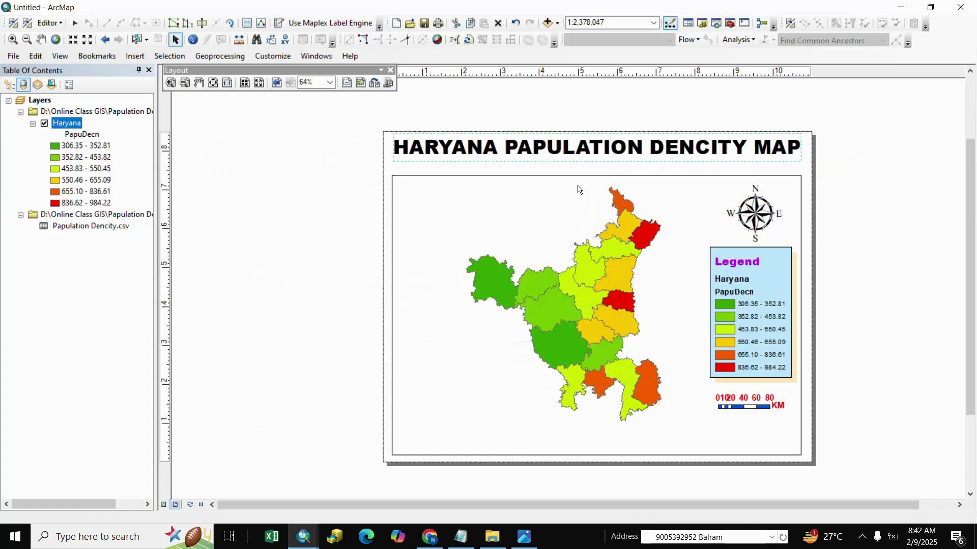
Centre the title, then zoom Haryana to 1:2,118,624 and pan it left in the frame.
left_click_drag(585, 156, 587, 161)
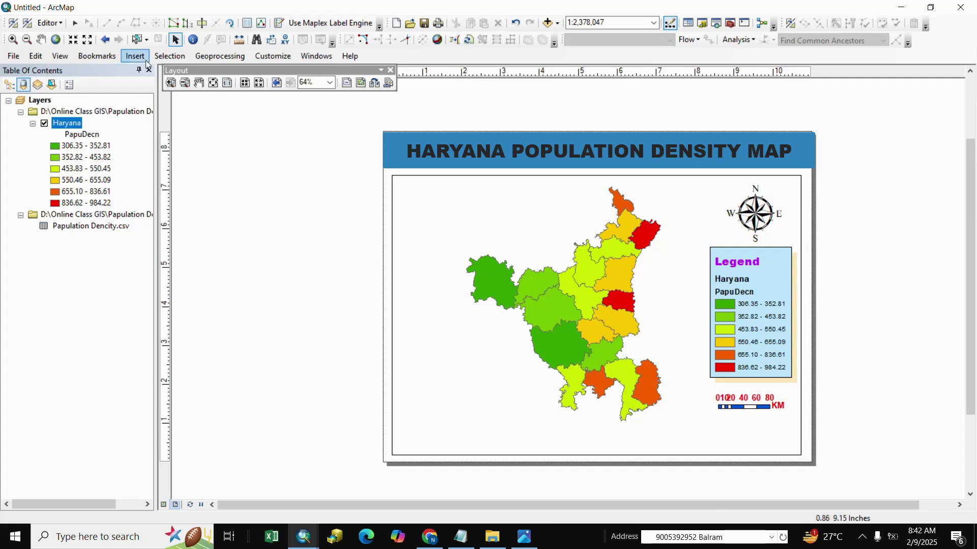
left_click(13, 40)
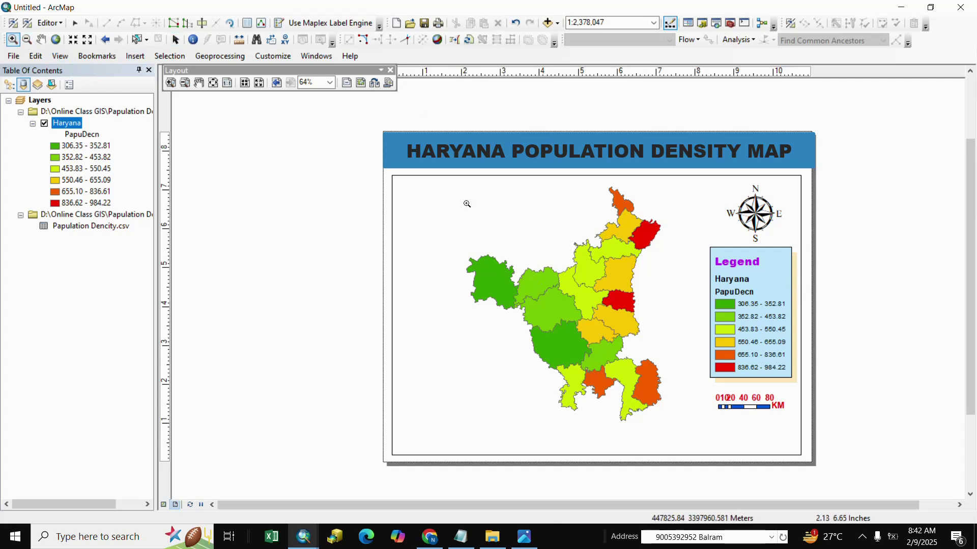
left_click_drag(442, 188, 684, 436)
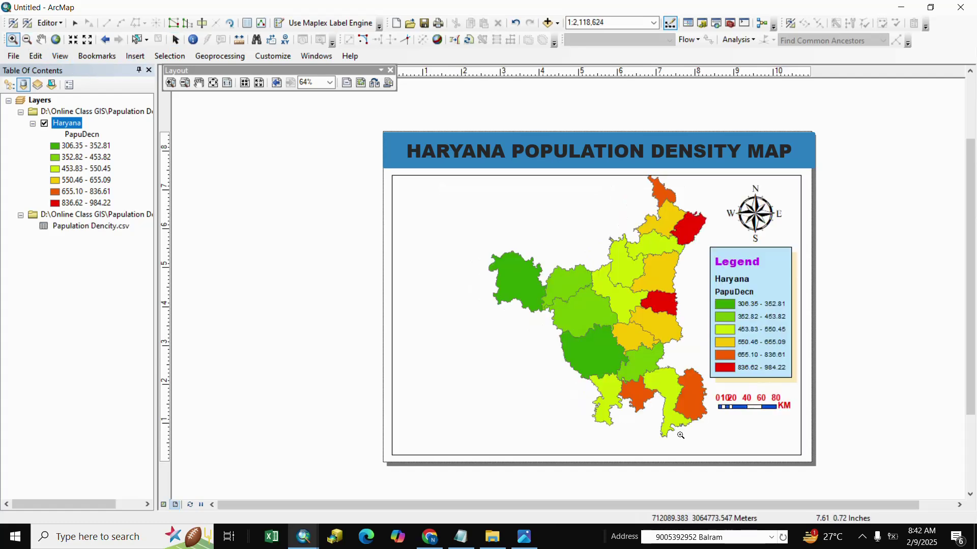
left_click(42, 40)
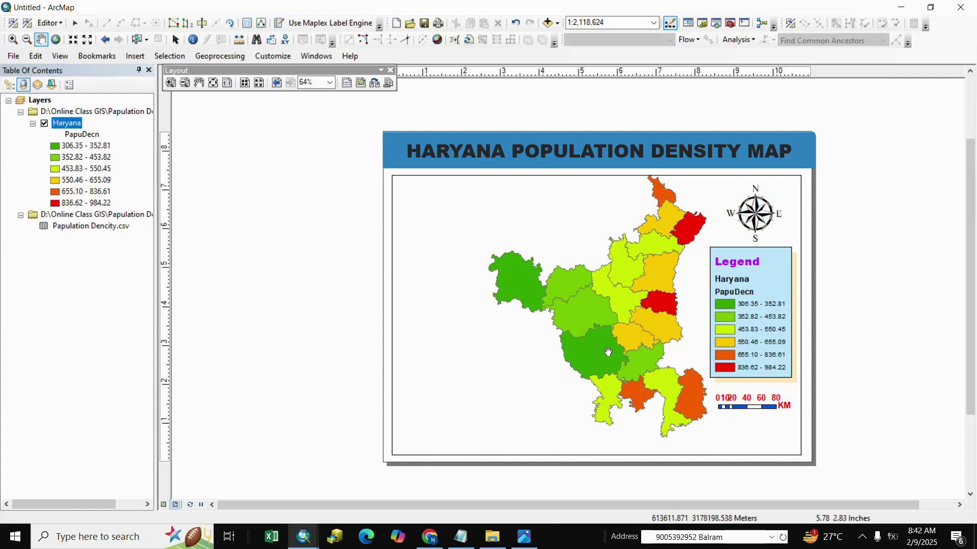
left_click_drag(651, 358, 605, 368)
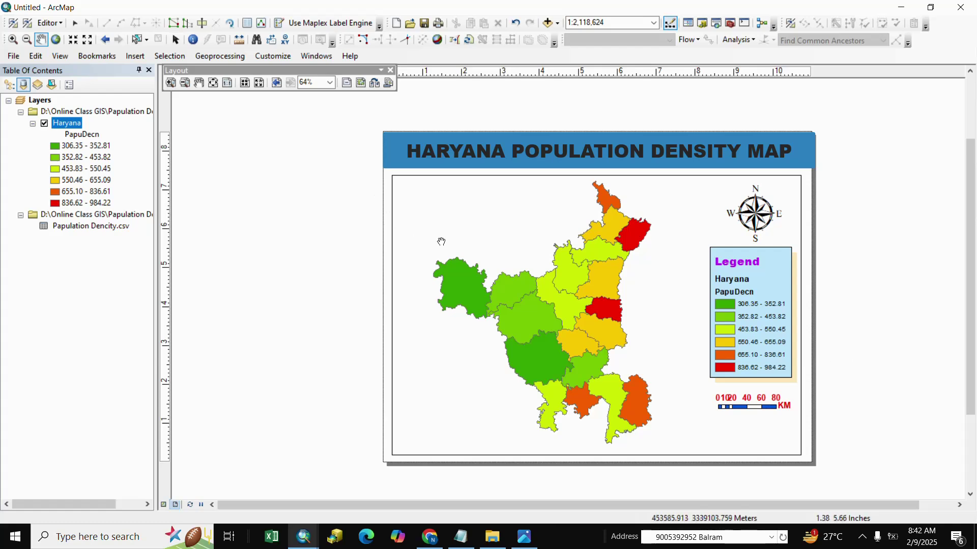
Export the layout as a 300 dpi PDF named 'HARYANA PAPULATION DENCITY MAP'.
left_click(13, 57)
left_click(566, 388)
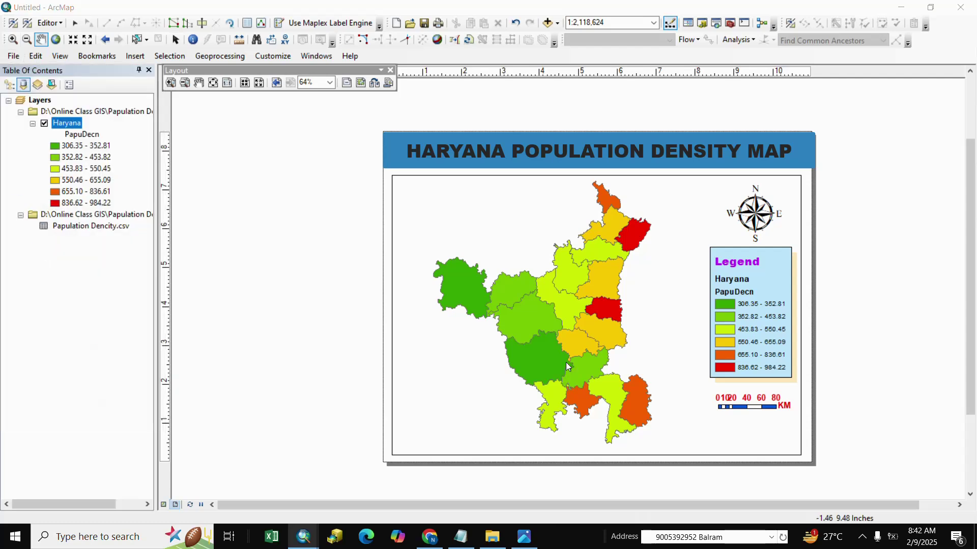
left_click(587, 284)
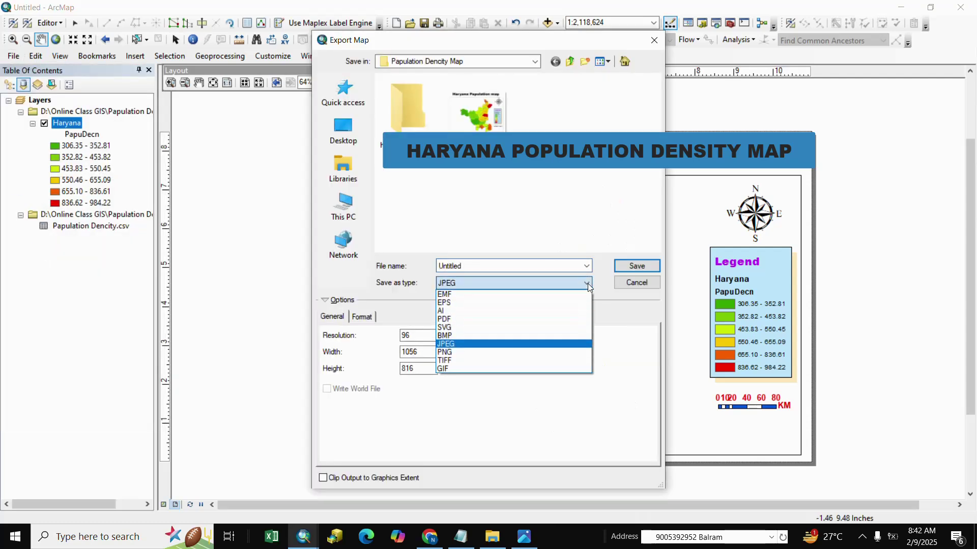
left_click(450, 319)
left_click_drag(474, 265, 430, 267)
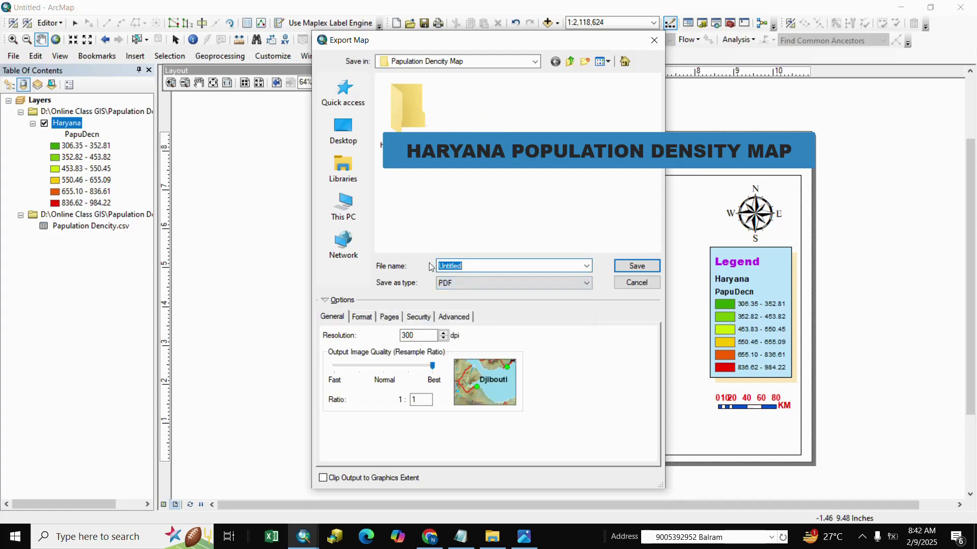
type("HA")
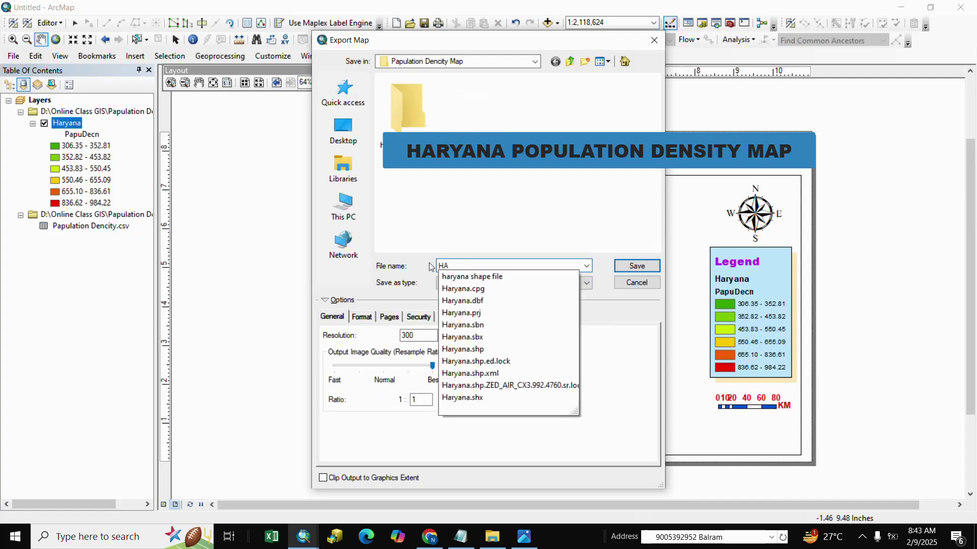
type("RYANA ")
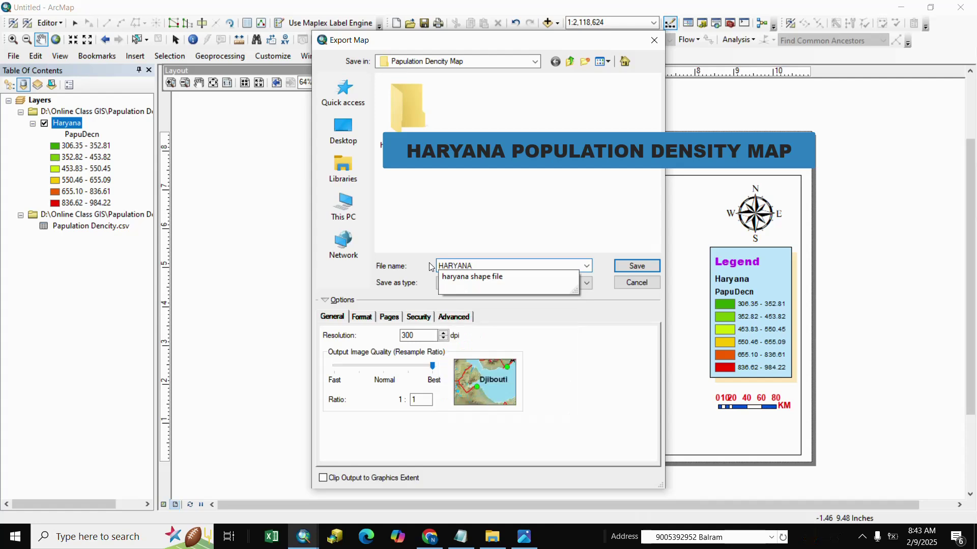
type("PAPULATION DENCITY MAP")
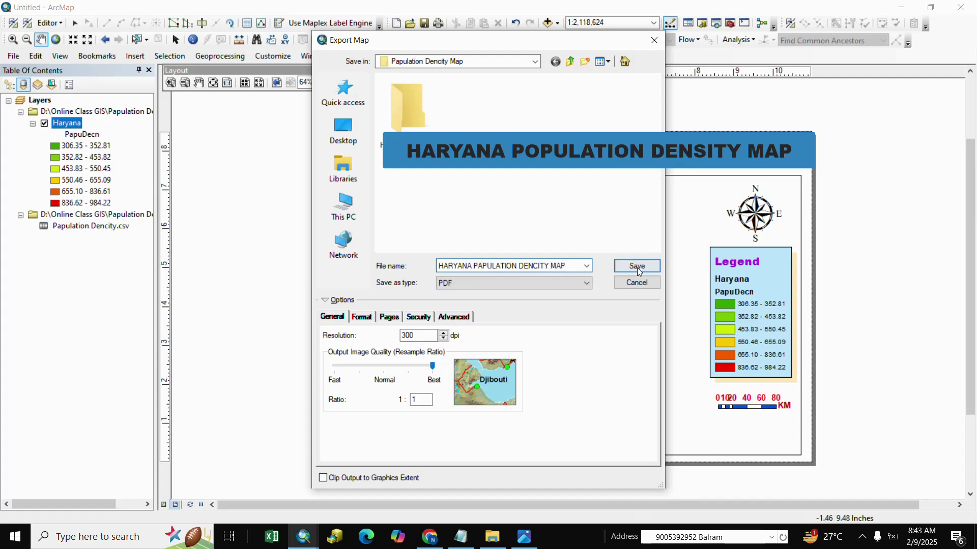
left_click(637, 266)
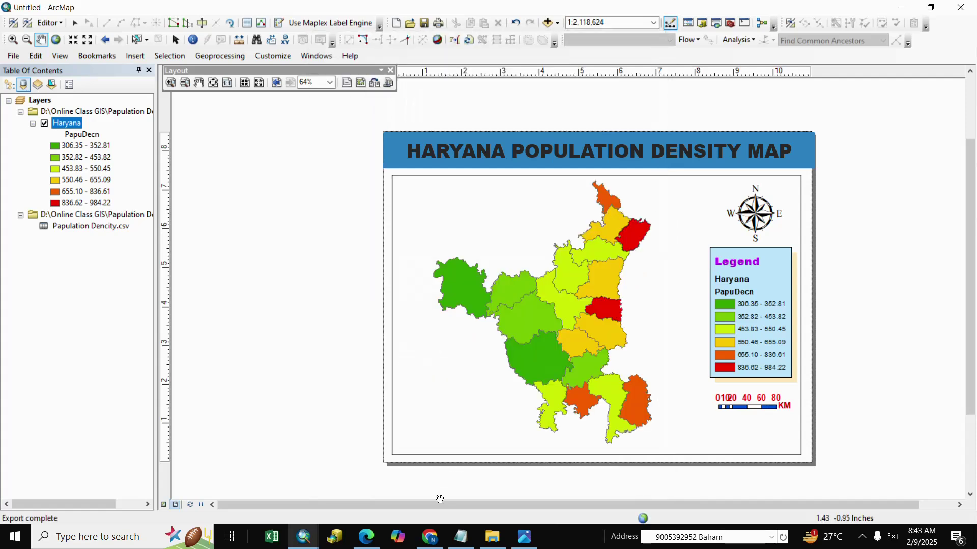